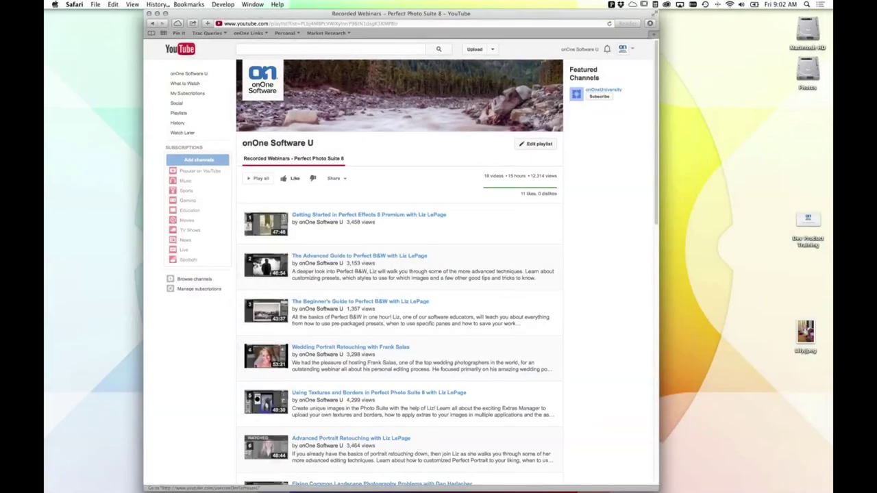
# Step: Close the browser window with the recorded webinars playlist and switch to Lightroom
pyautogui.click(148, 13)
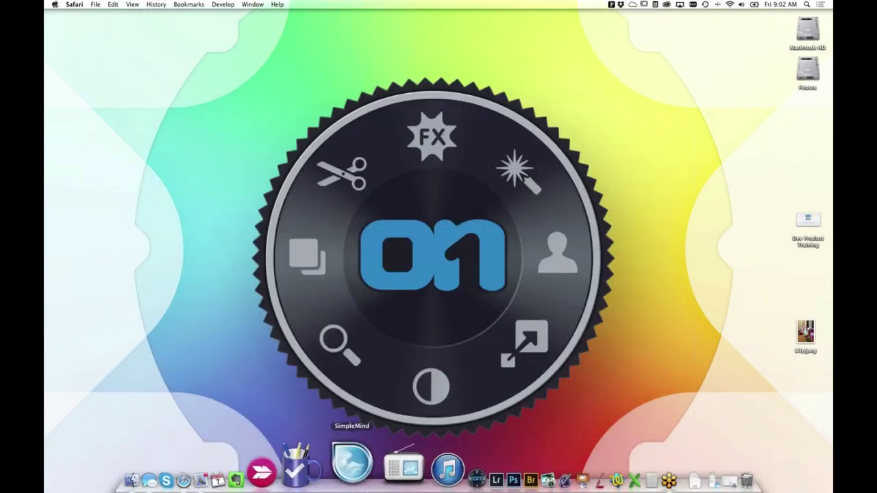
pyautogui.click(425, 483)
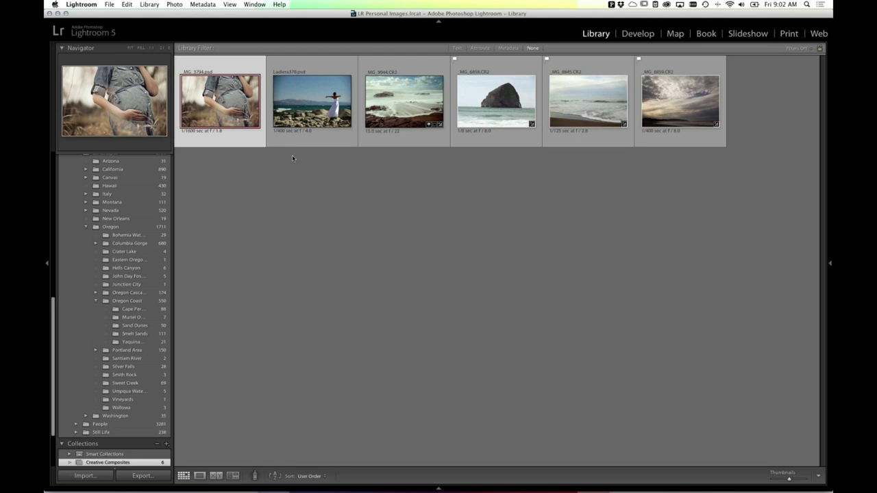
# Step: Preview _MG_3794.psd at full size, return to the grid and enlarge the thumbnails
pyautogui.doubleClick(217, 100)
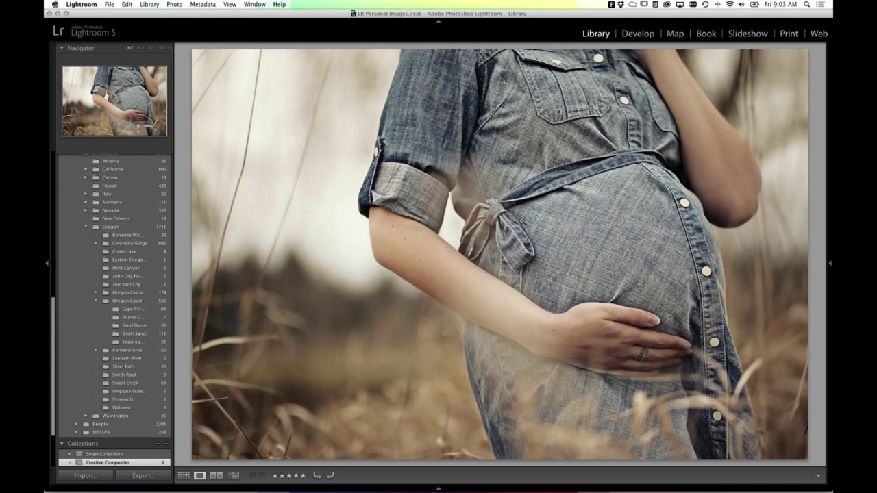
pyautogui.press('g')
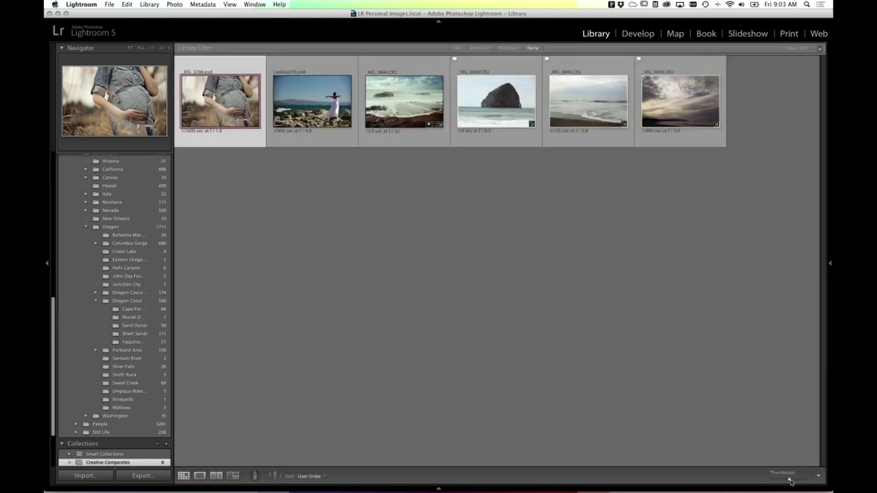
pyautogui.moveTo(792, 481); pyautogui.dragTo(795, 481)
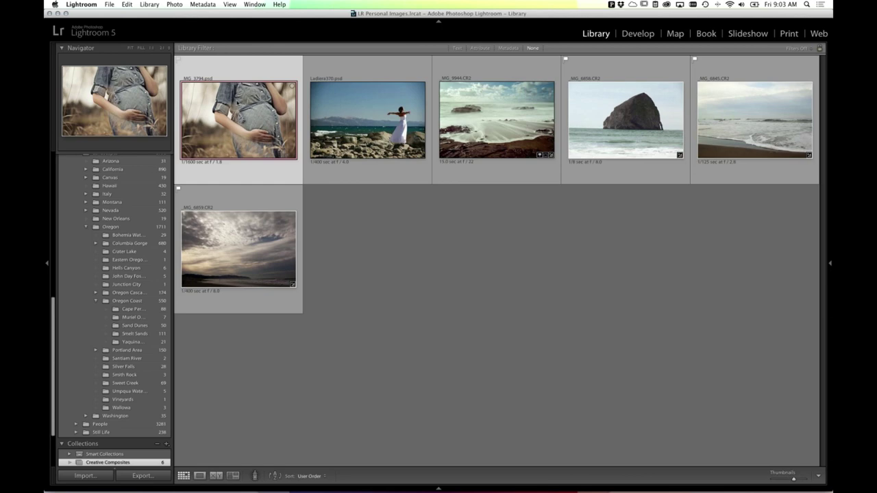
# Step: Send _MG_3794.psd from Lightroom to Perfect Photo Suite 8 through its plug-in
pyautogui.click(108, 4)
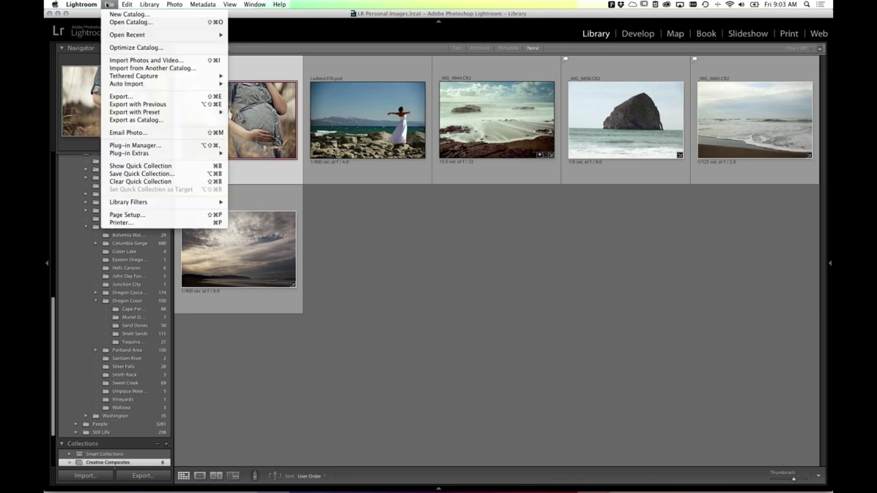
pyautogui.moveTo(134, 154)
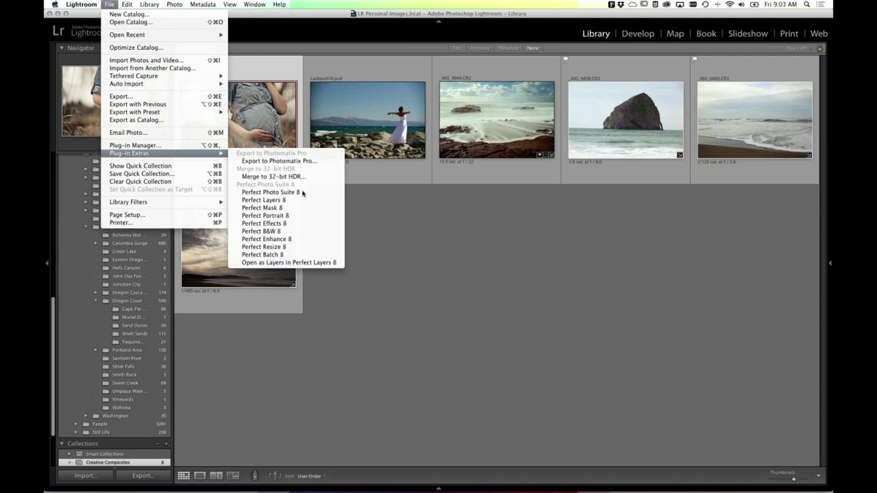
pyautogui.click(302, 193)
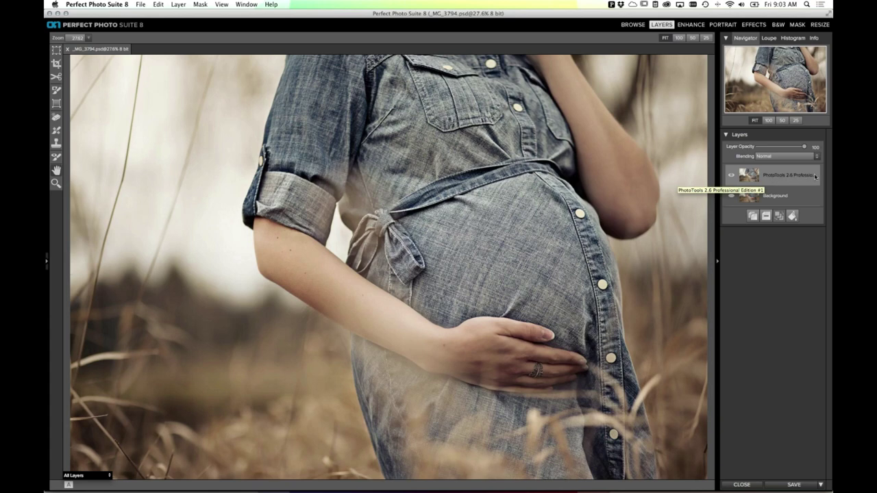
# Step: Hide the PhotoTools layer, select the Background layer and open it in the Effects module
pyautogui.click(731, 176)
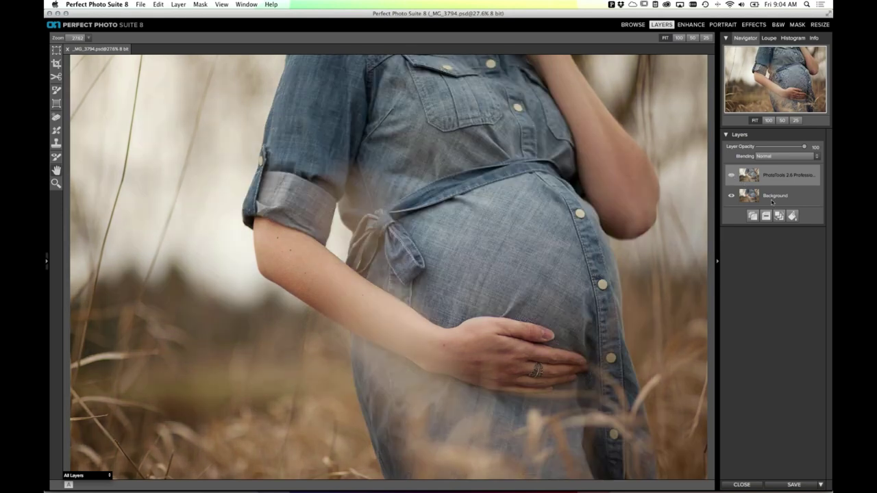
pyautogui.click(761, 196)
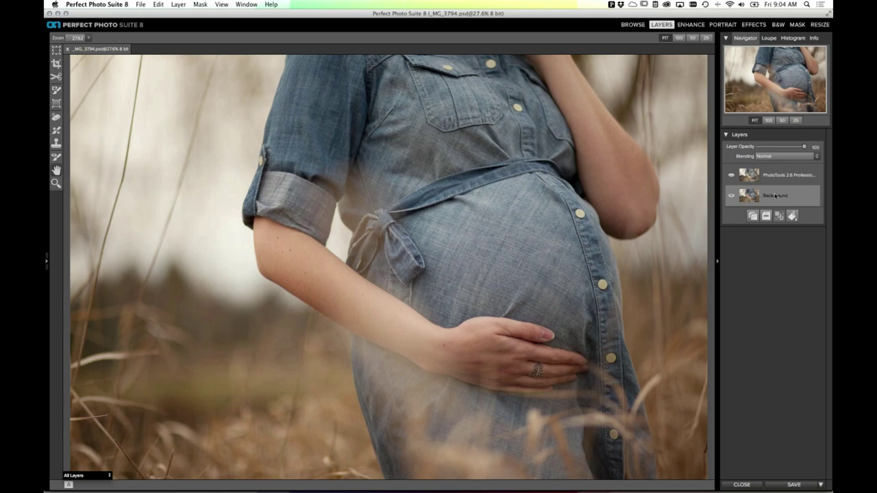
pyautogui.click(760, 26)
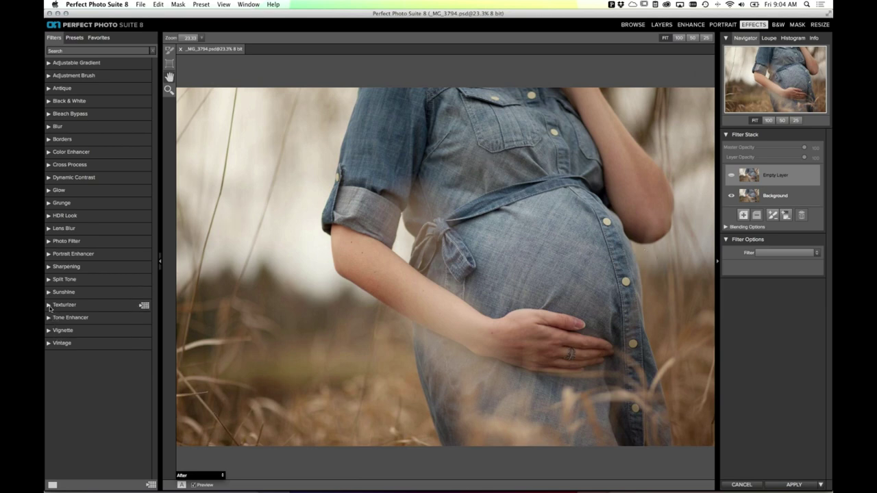
# Step: Browse the Texturizer presets from Cool Concrete through Earth and Fibers
pyautogui.click(50, 309)
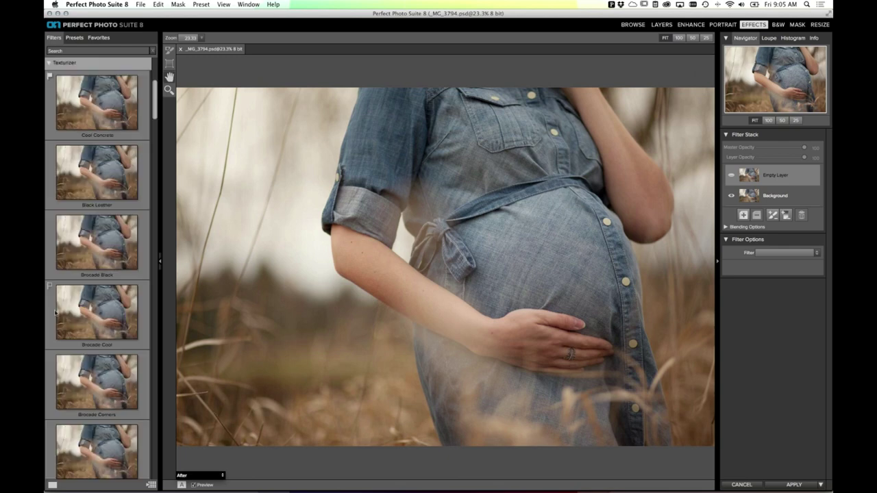
pyautogui.scroll(-1, 113, 126)
pyautogui.scroll(-10, 113, 125)
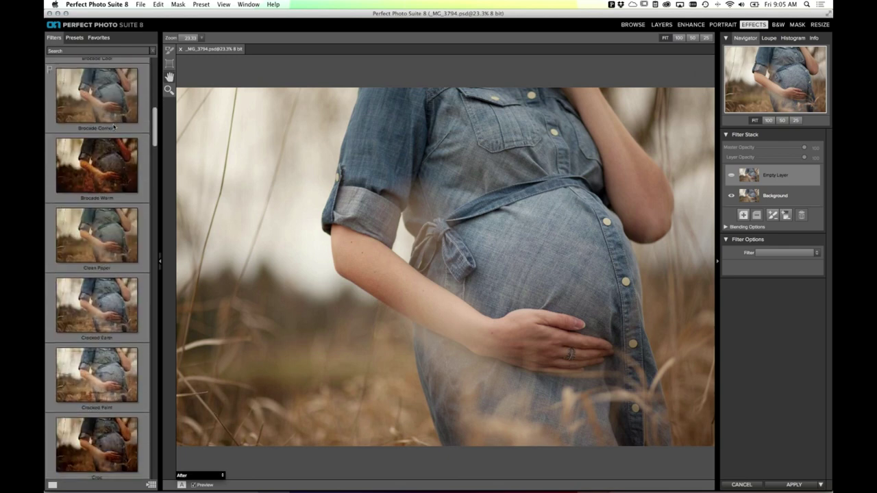
pyautogui.scroll(-10, 114, 125)
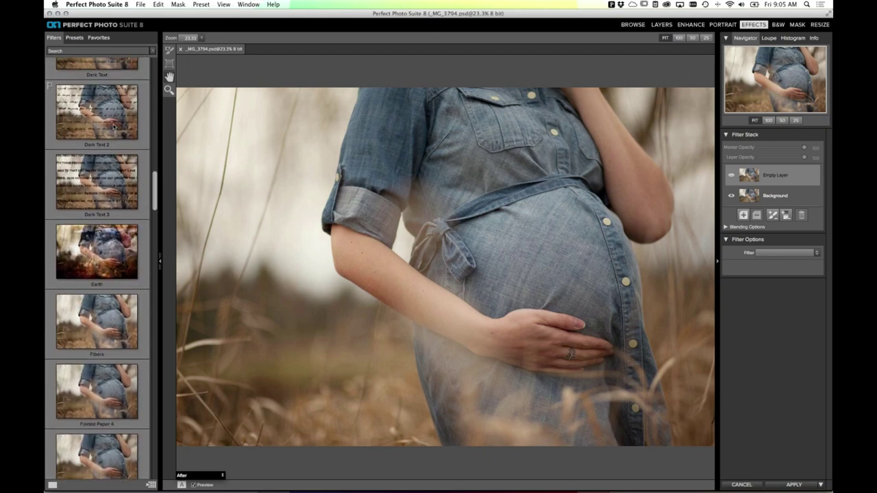
pyautogui.scroll(-1, 114, 125)
pyautogui.scroll(5, 114, 127)
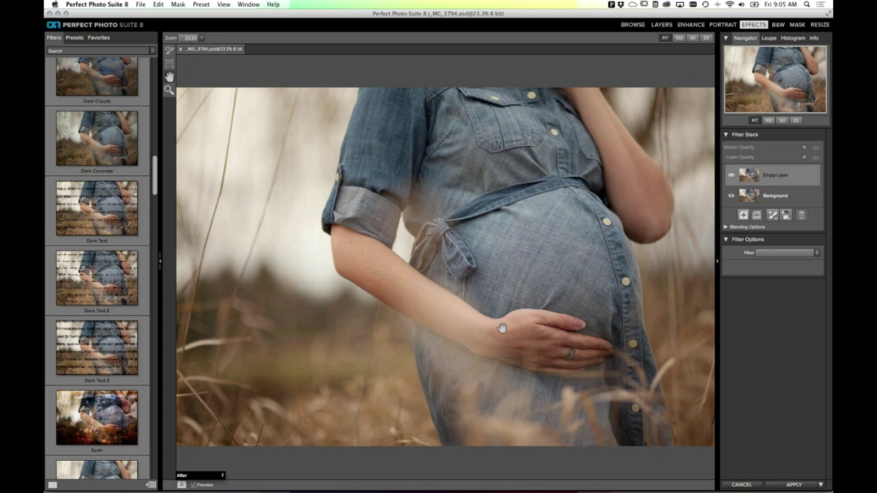
# Step: Apply the Texturizer filter to the empty layer and set its category to the user-added bokeh textures
pyautogui.click(817, 253)
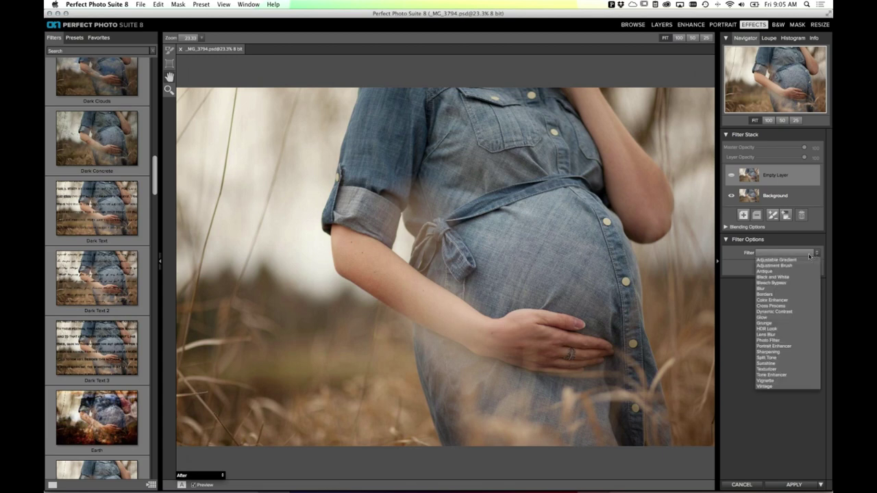
pyautogui.click(765, 370)
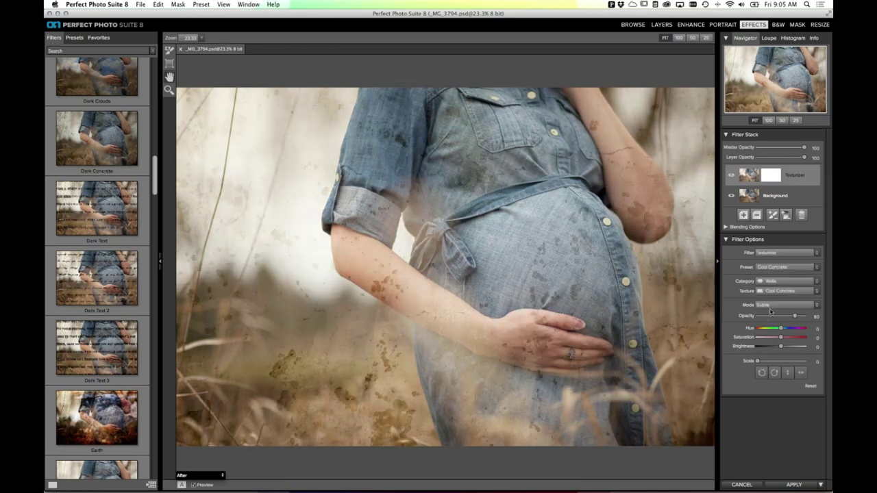
pyautogui.click(768, 281)
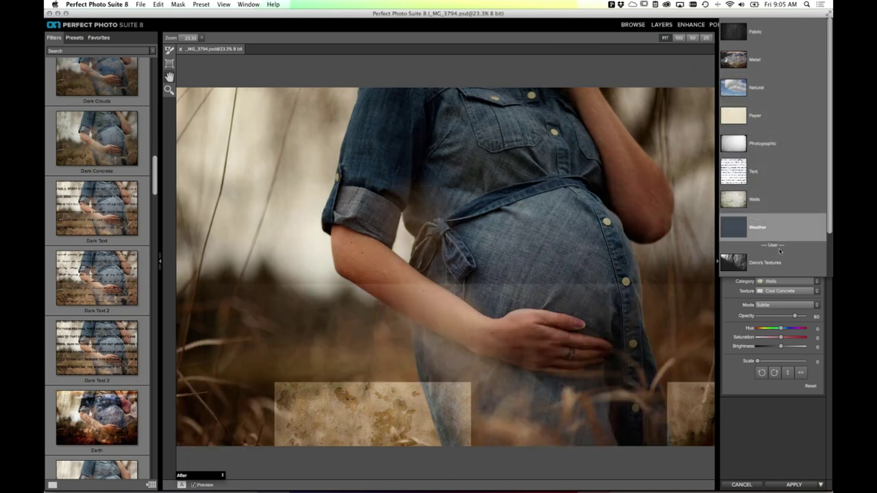
pyautogui.scroll(-2, 779, 257)
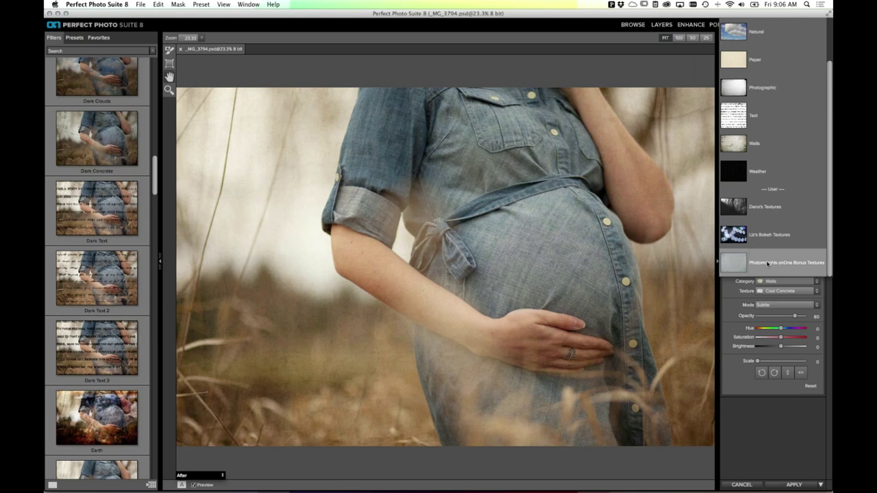
pyautogui.click(745, 236)
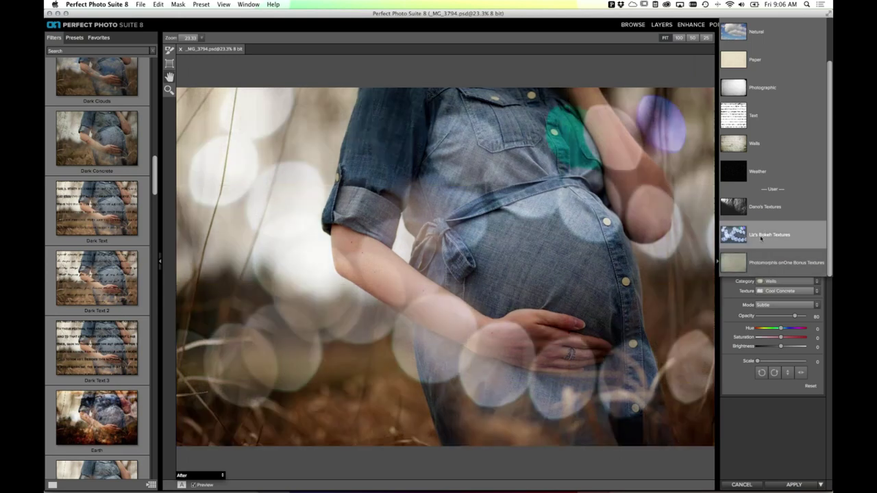
pyautogui.click(781, 235)
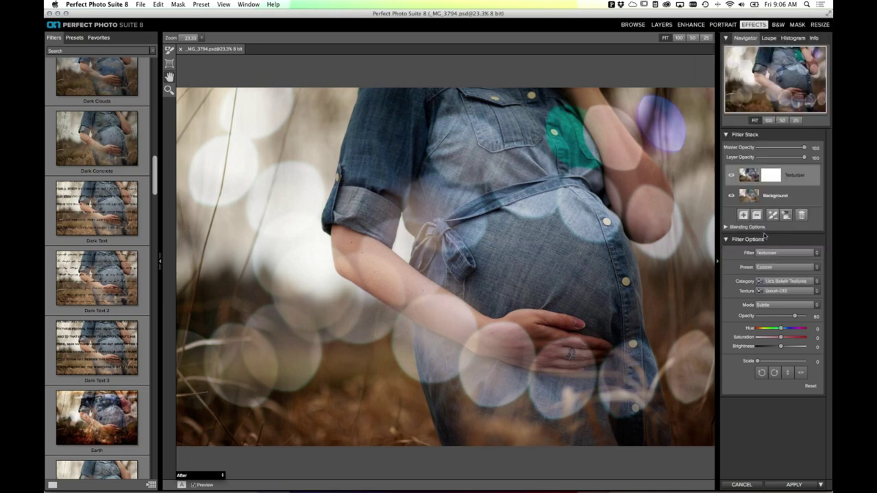
# Step: Choose the bokeh-012 texture in Lighter mode and set its opacity to 79
pyautogui.click(770, 291)
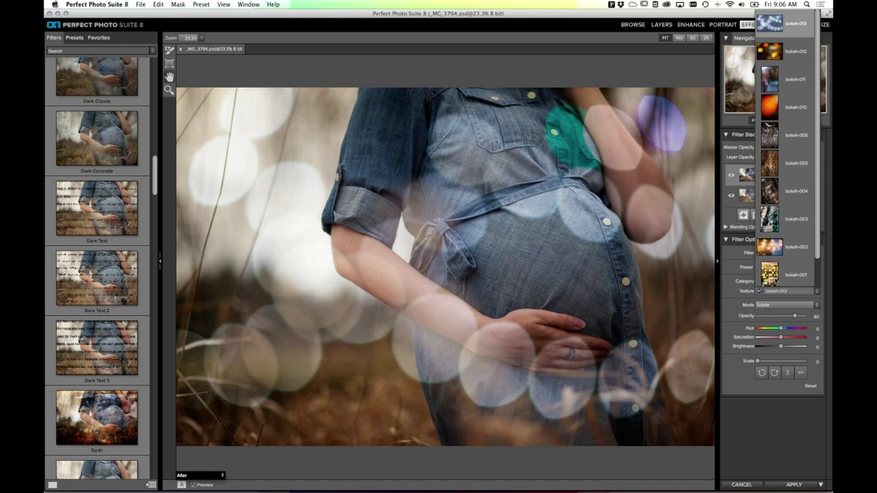
pyautogui.scroll(-1, 800, 202)
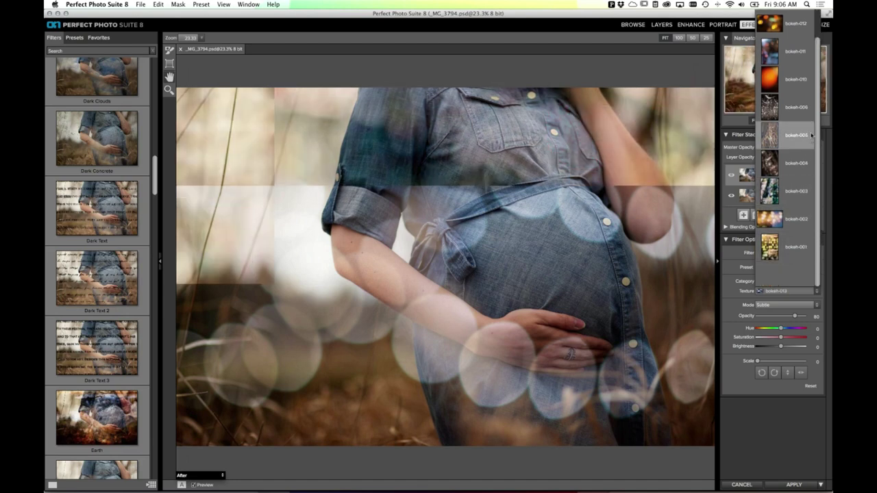
pyautogui.scroll(1, 800, 70)
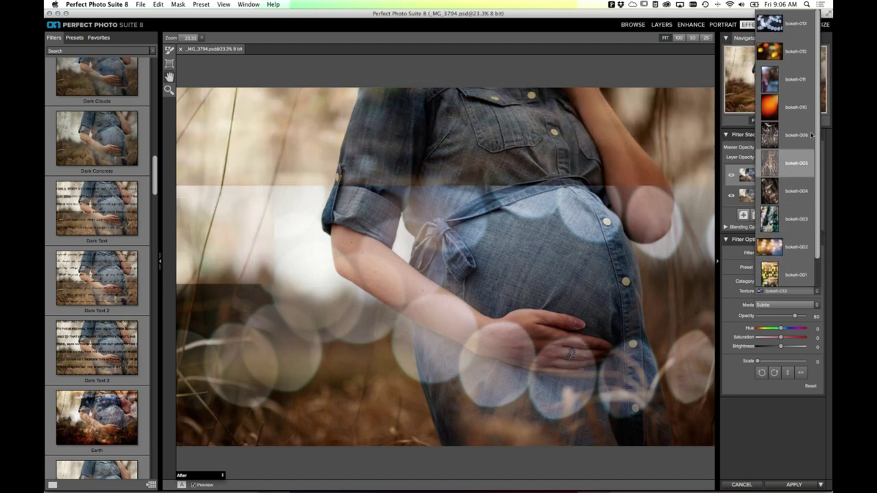
pyautogui.click(782, 49)
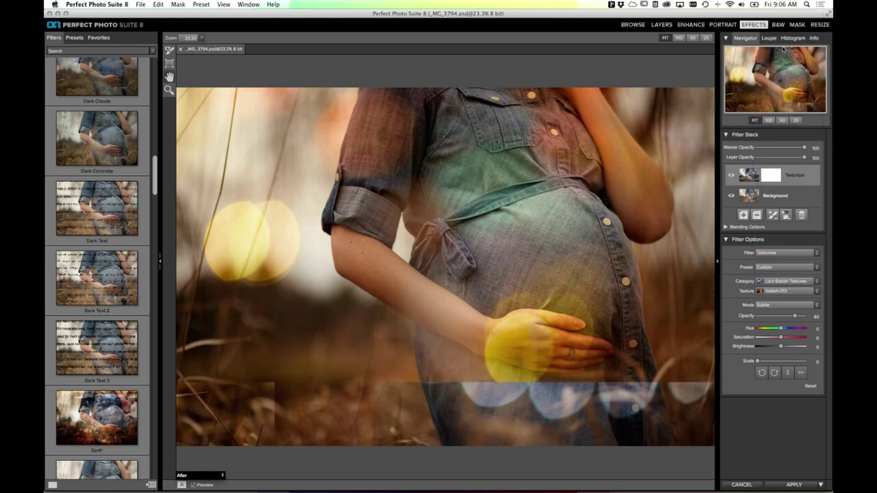
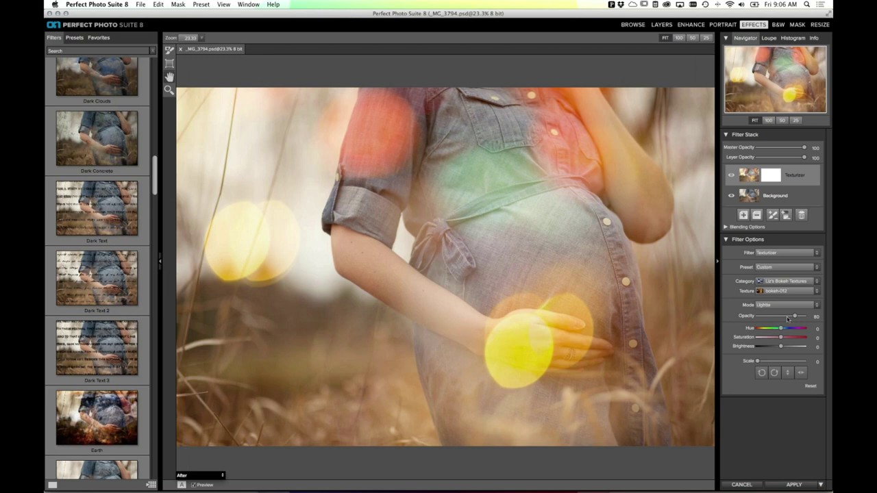
pyautogui.moveTo(794, 316)
pyautogui.mouseDown()
pyautogui.moveTo(779, 317)
pyautogui.moveTo(794, 319)
pyautogui.mouseUp()
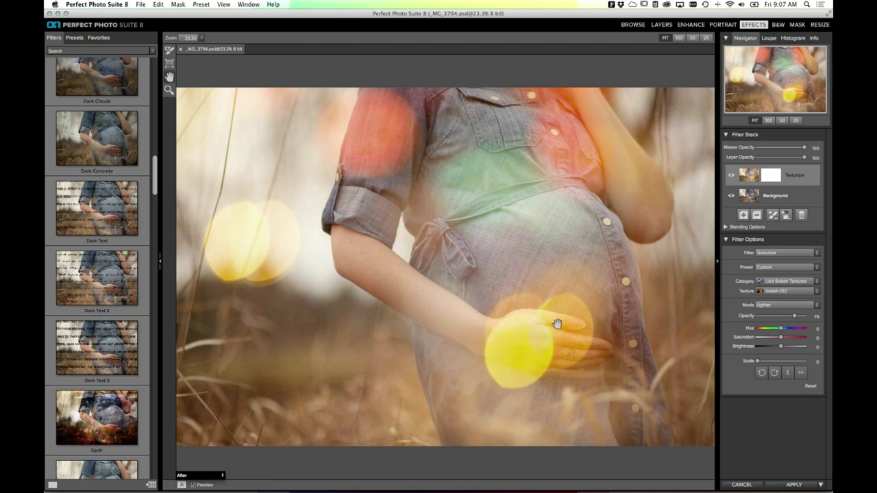
# Step: Rotate the bokeh texture clockwise in quarter turns through a full circle to try each orientation
pyautogui.click(775, 373)
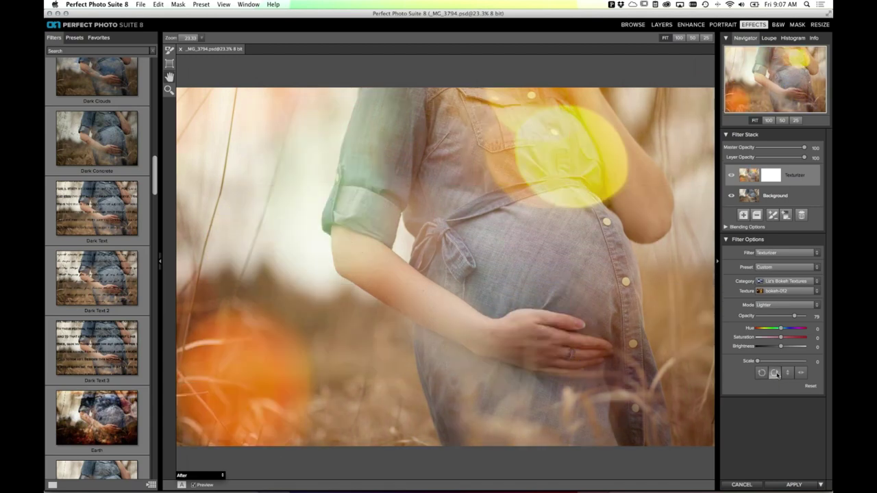
pyautogui.click(775, 372)
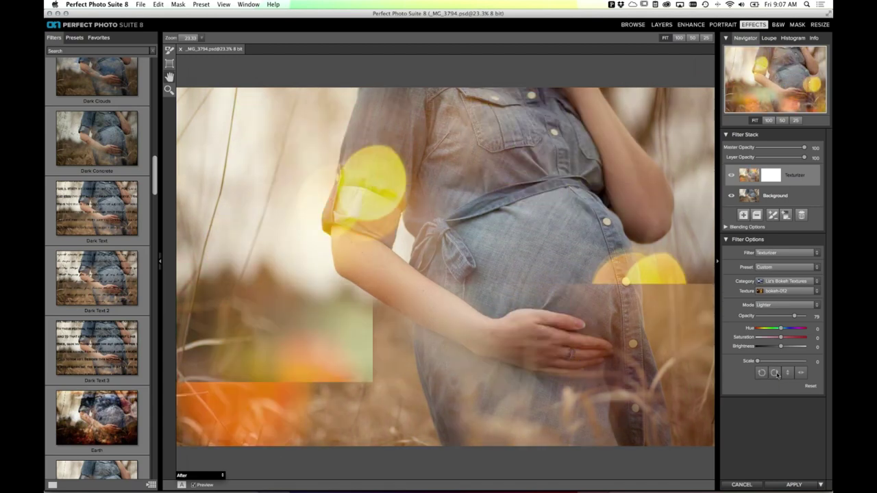
pyautogui.click(775, 373)
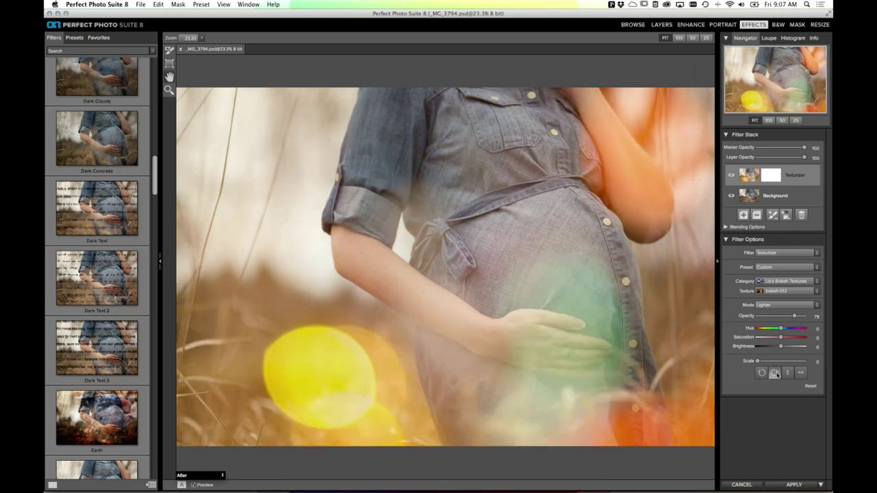
pyautogui.click(776, 373)
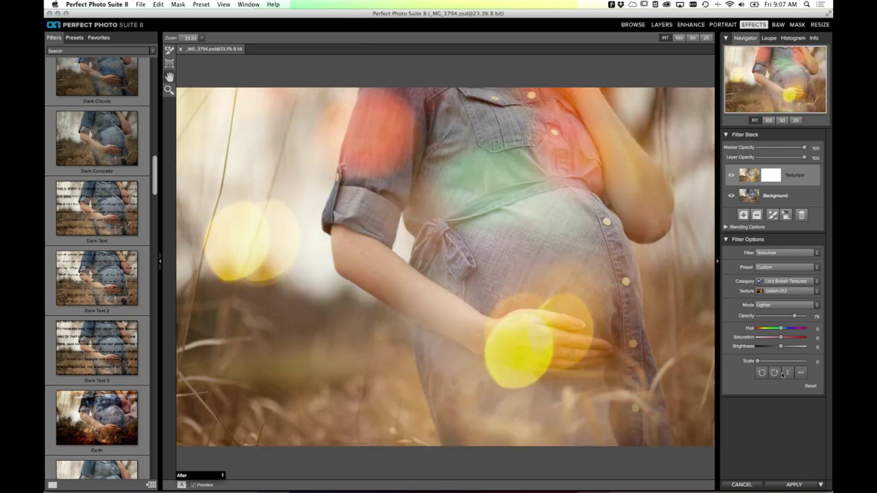
# Step: Flip the bokeh texture vertically, rotate it two quarter turns clockwise and set its scale to 18
pyautogui.click(788, 374)
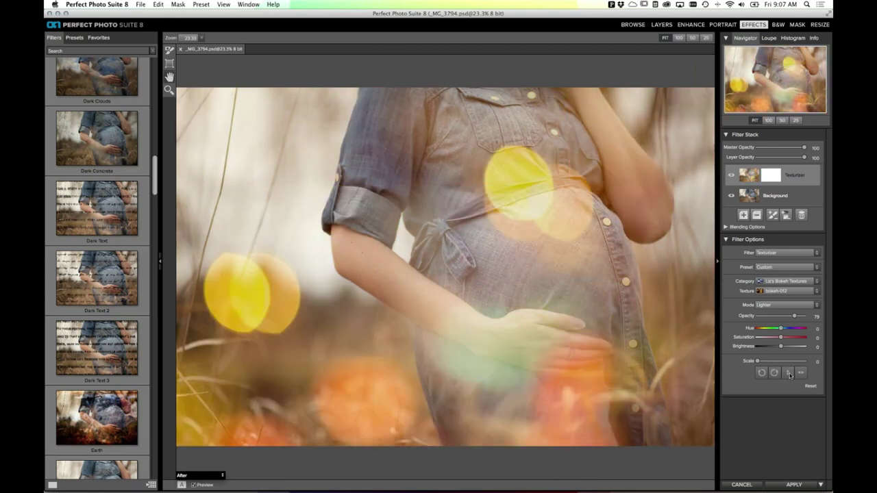
pyautogui.click(773, 373)
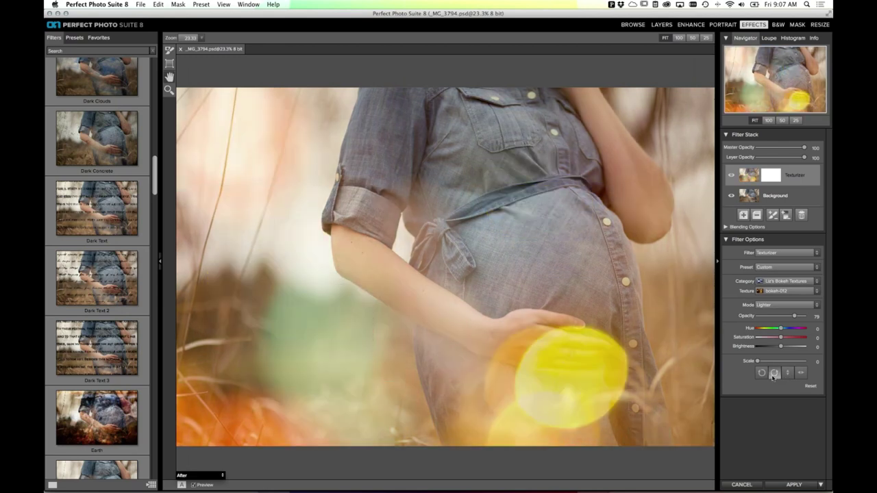
pyautogui.click(774, 374)
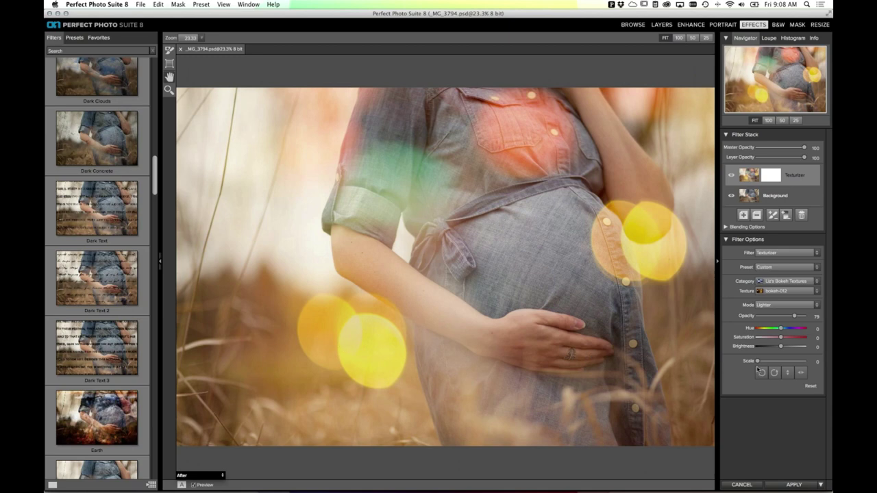
pyautogui.moveTo(758, 363); pyautogui.dragTo(765, 362)
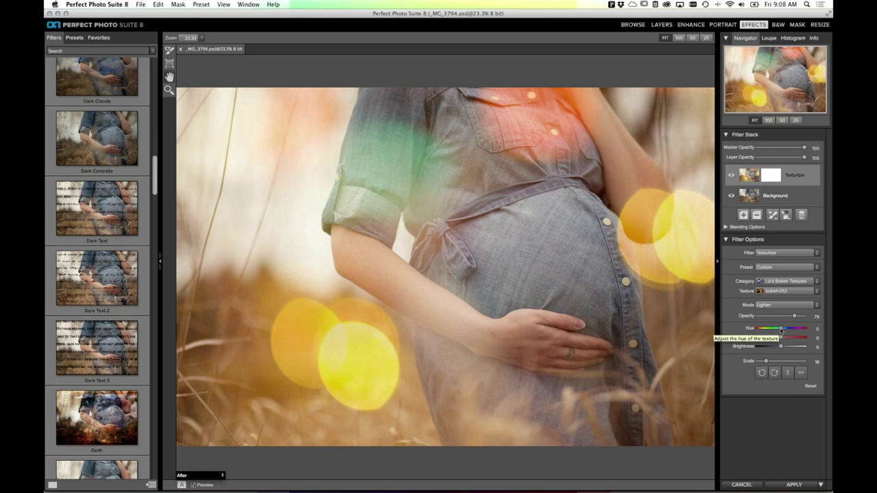
# Step: Try the bokeh texture's hue at -100, and set it to 100
pyautogui.moveTo(781, 329); pyautogui.dragTo(755, 328)
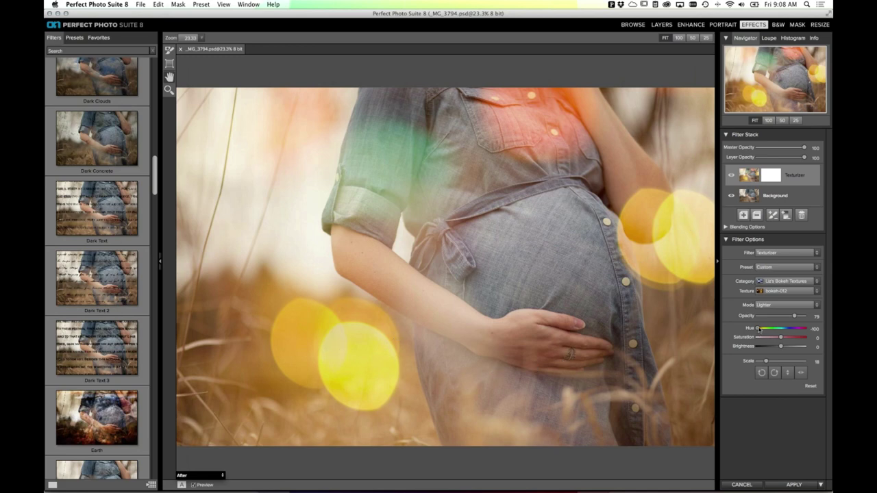
pyautogui.moveTo(757, 330); pyautogui.dragTo(804, 329)
# Step: Add an empty layer above the bokeh texture, search the filters for "pos" and clear the search
pyautogui.click(742, 214)
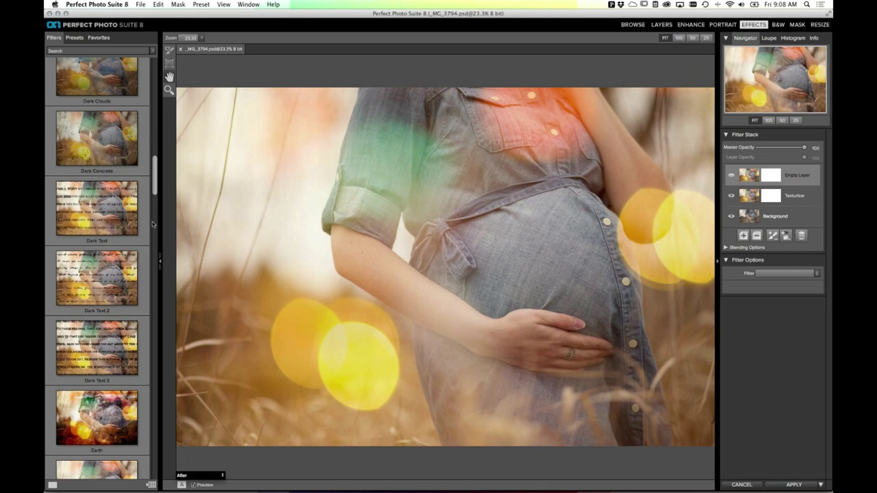
pyautogui.scroll(15, 95, 239)
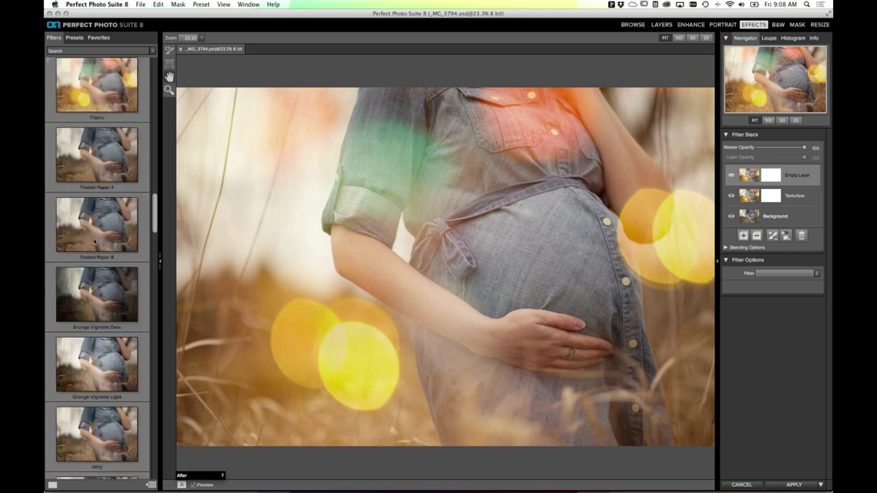
pyautogui.click(103, 50)
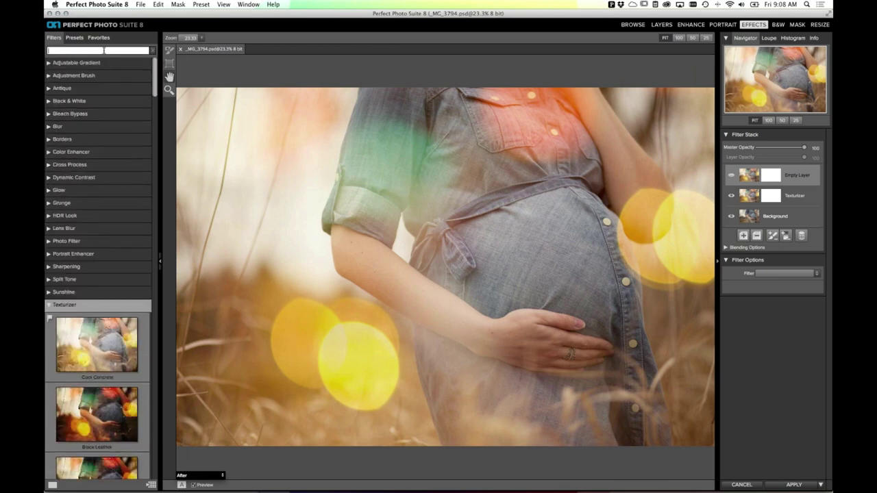
pyautogui.write('pos')
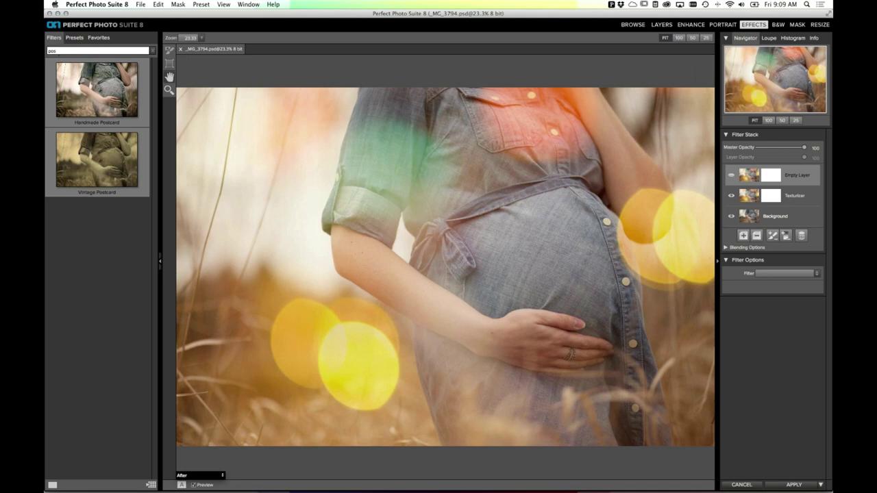
pyautogui.click(152, 51)
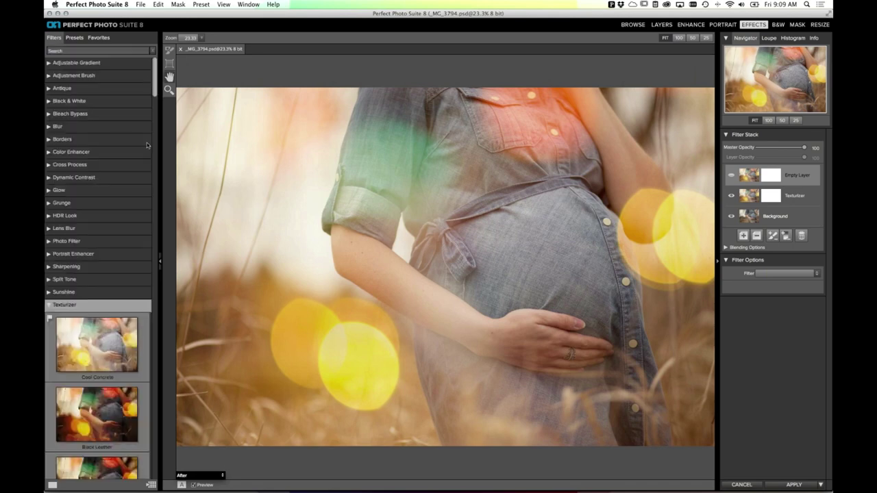
# Step: Apply the Yellowed Paper Dark preset from the Texturizer filters to the empty layer and set the texture's opacity to 61
pyautogui.click(144, 307)
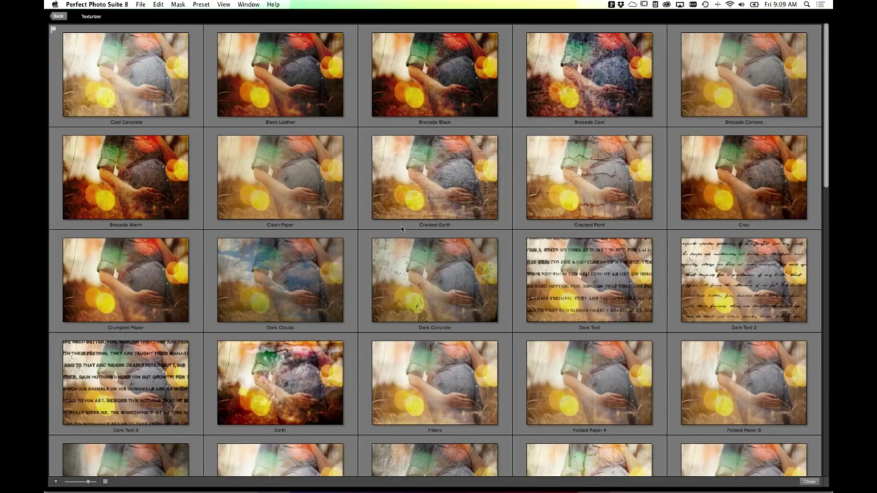
pyautogui.scroll(-15, 402, 229)
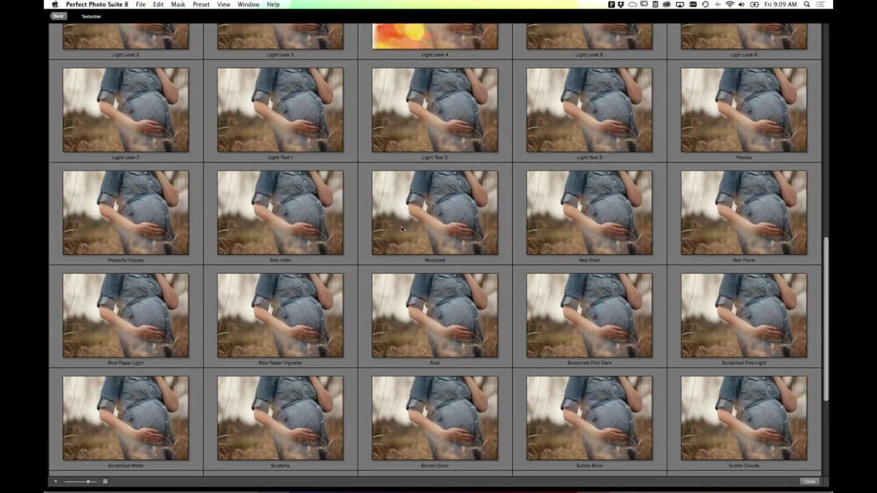
pyautogui.scroll(-5, 402, 229)
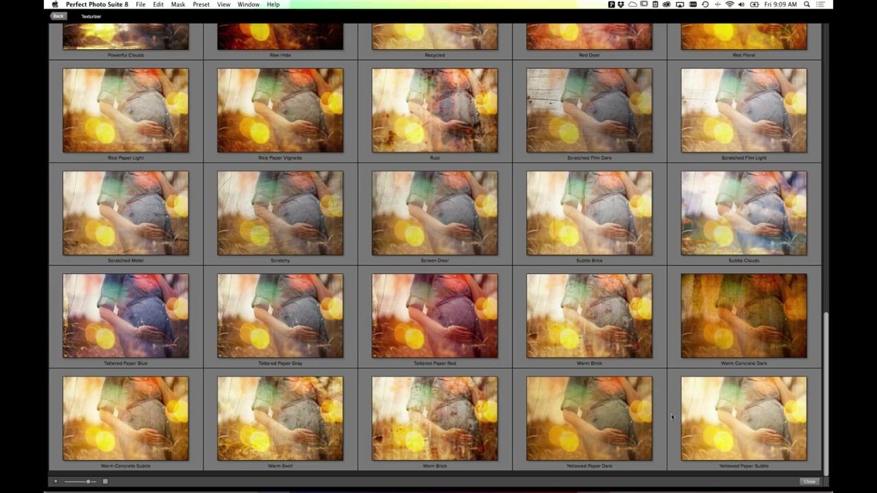
pyautogui.click(590, 417)
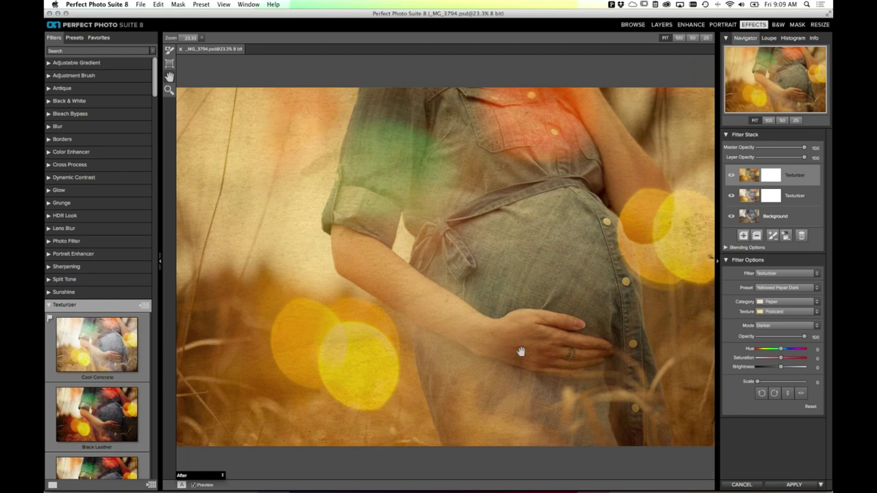
pyautogui.moveTo(804, 336); pyautogui.dragTo(788, 337)
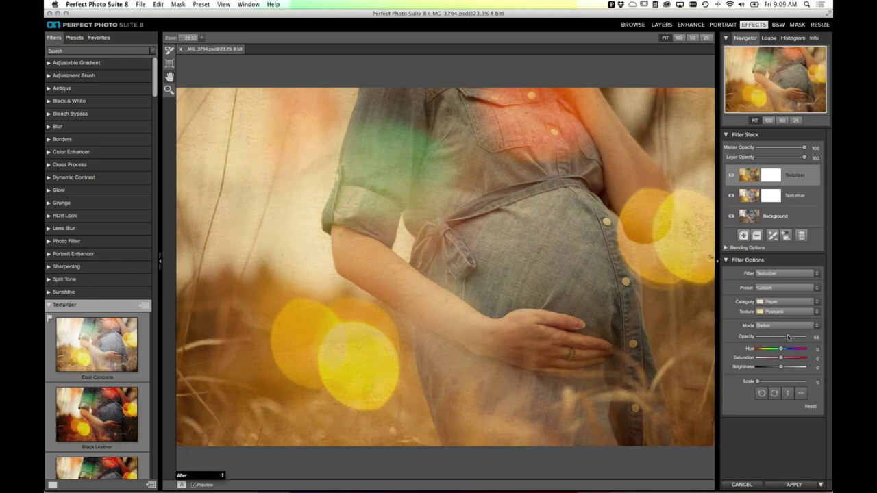
pyautogui.moveTo(788, 336); pyautogui.dragTo(787, 337)
# Step: Add an empty layer directly above the Background and apply the Surreal preset of the Dynamic Contrast filter to it
pyautogui.click(794, 217)
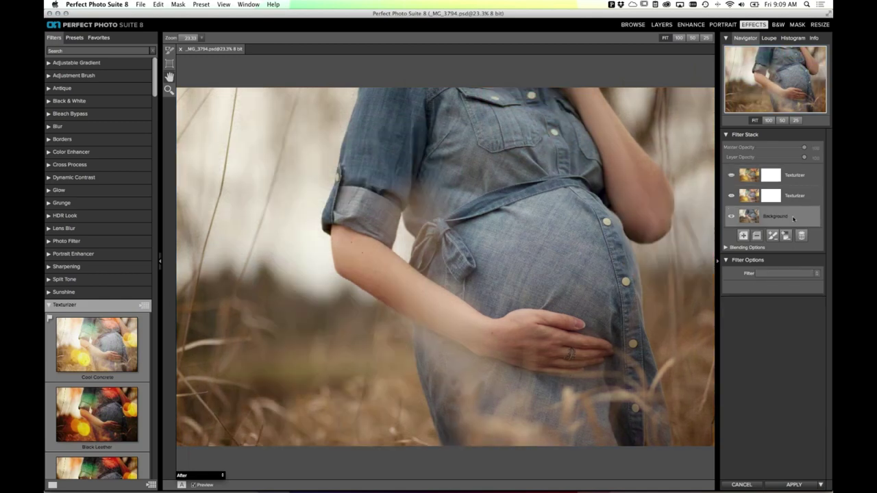
pyautogui.click(743, 235)
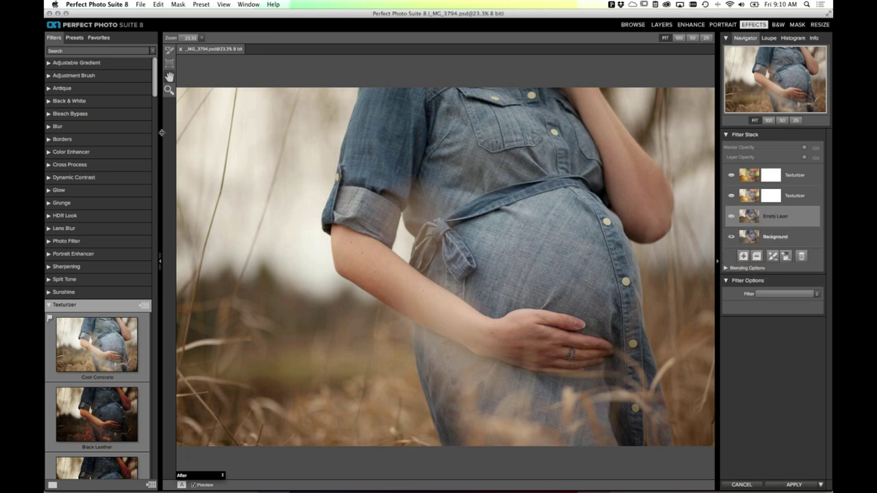
pyautogui.click(49, 180)
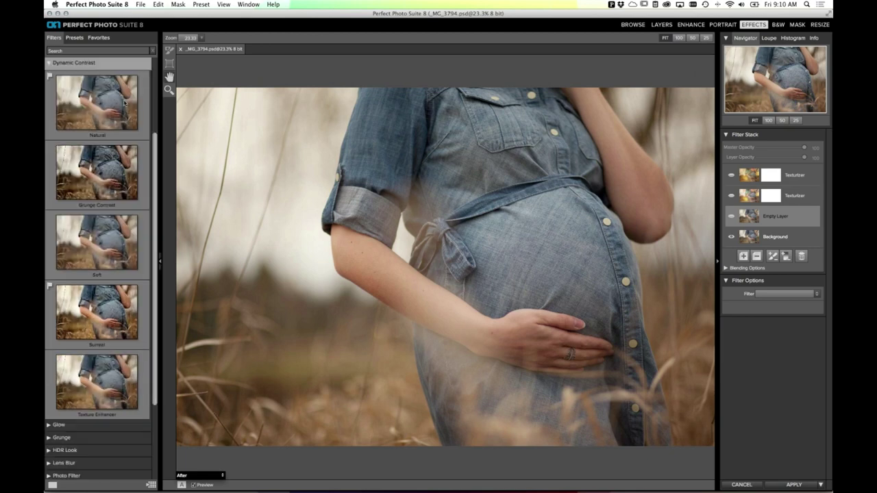
pyautogui.scroll(3, 134, 99)
pyautogui.click(143, 112)
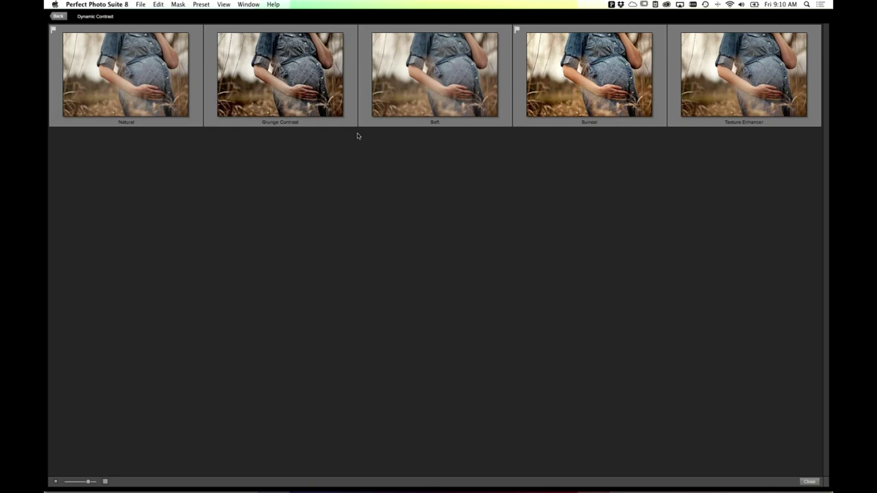
pyautogui.press('super+equal')
pyautogui.press('super+equal')
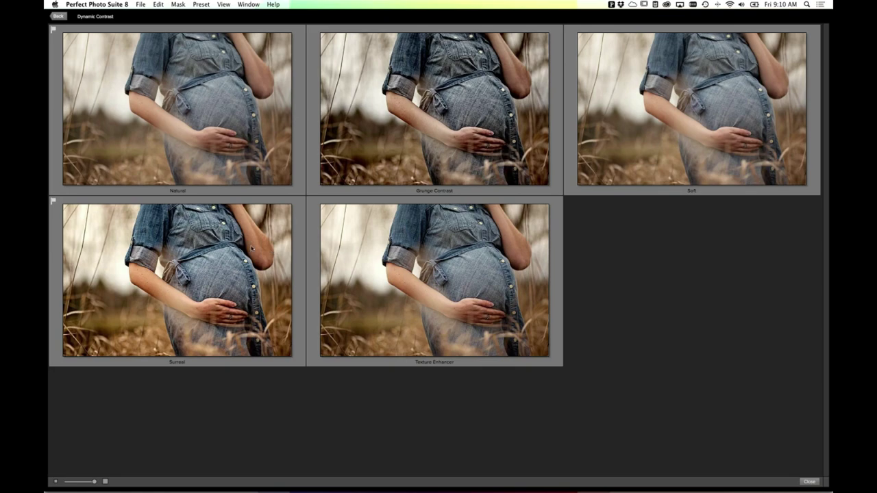
pyautogui.click(197, 252)
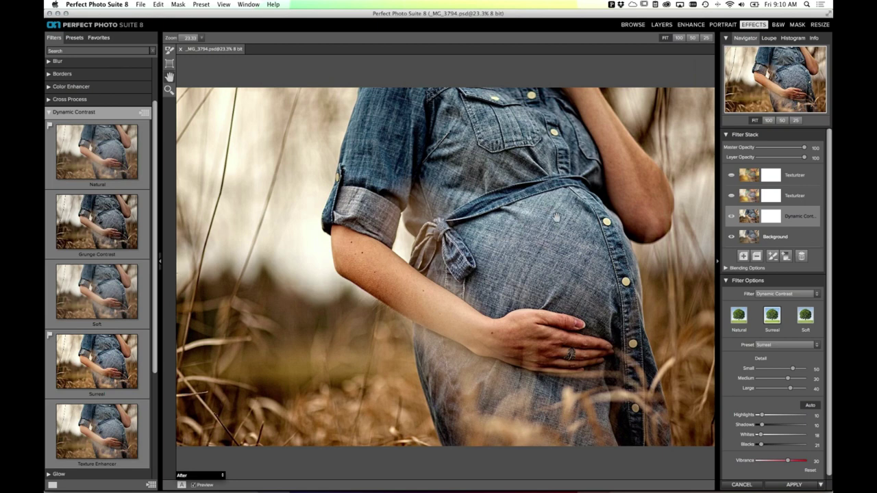
# Step: Review the two Texturizer layers and compare the photo before and after the effects
pyautogui.click(807, 198)
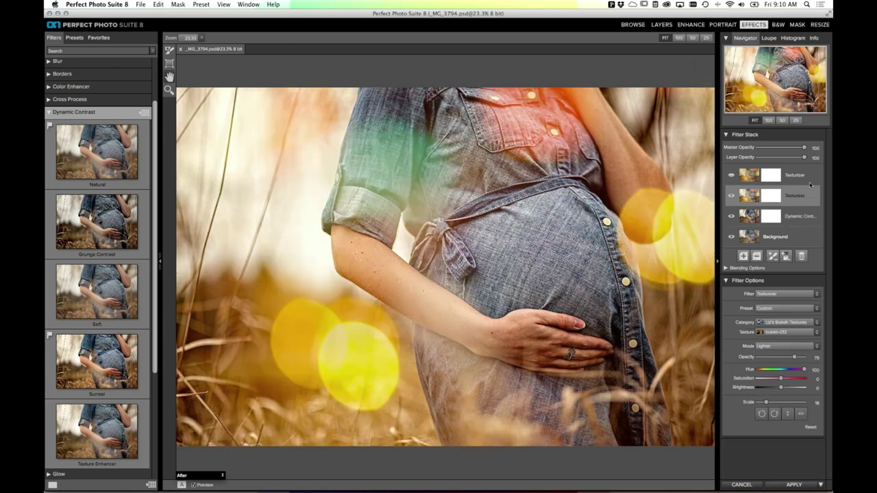
pyautogui.click(809, 176)
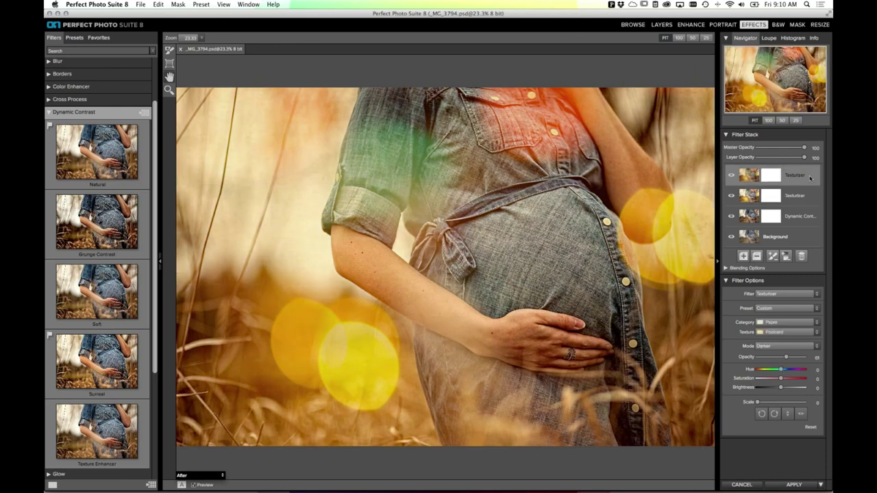
pyautogui.press('super+equal')
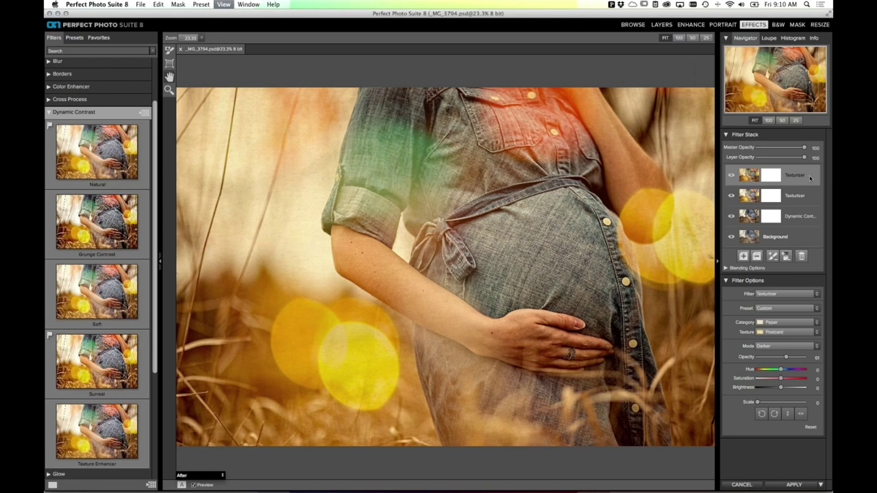
pyautogui.press('super+p')
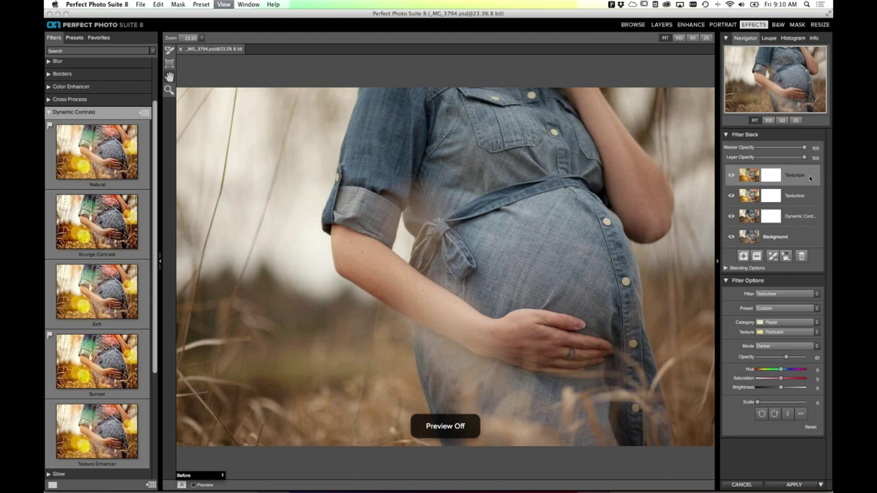
pyautogui.press('super+p')
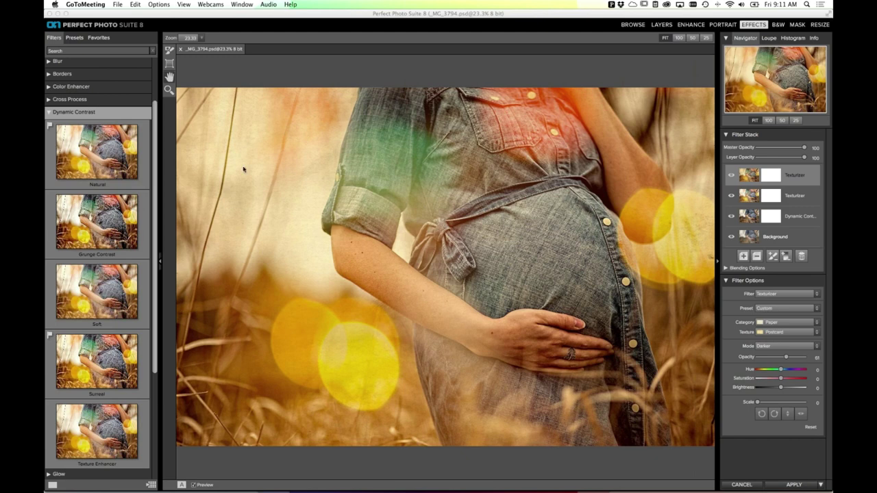
# Step: Open the Extras Manager, expand the Textures category and view the texture import dialog without importing anything
pyautogui.click(210, 14)
pyautogui.click(201, 4)
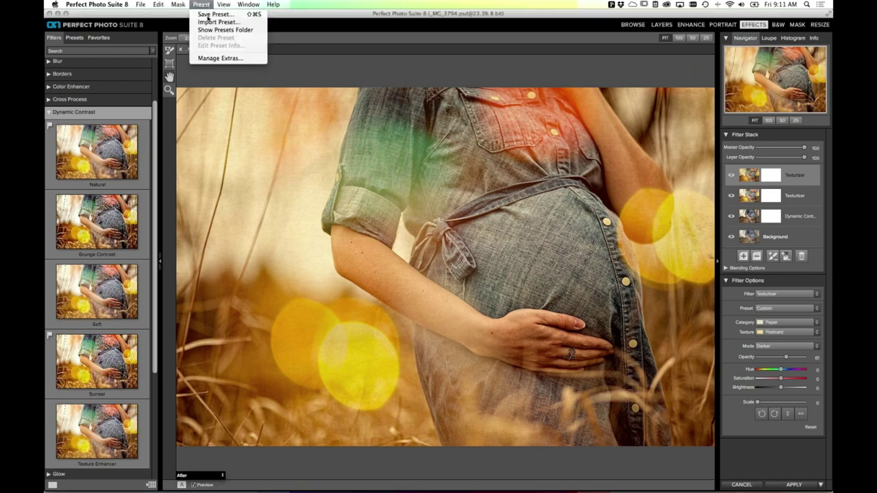
pyautogui.click(225, 59)
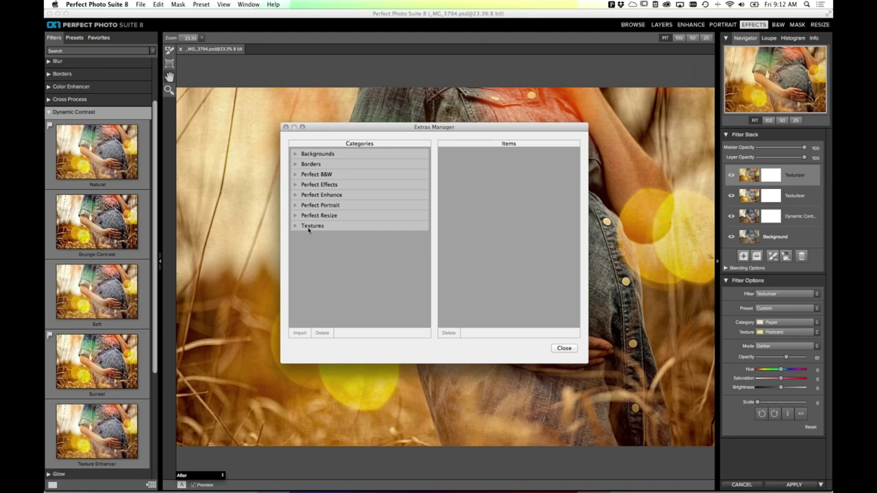
pyautogui.click(309, 228)
pyautogui.click(299, 227)
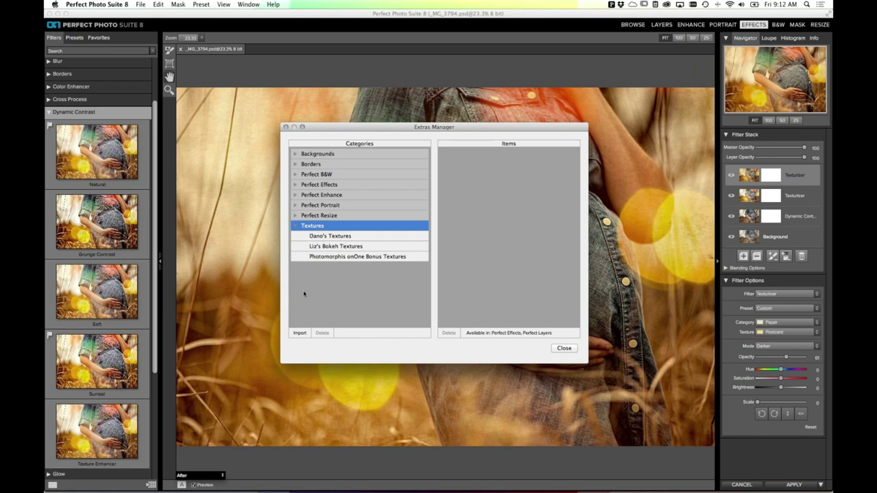
pyautogui.click(298, 333)
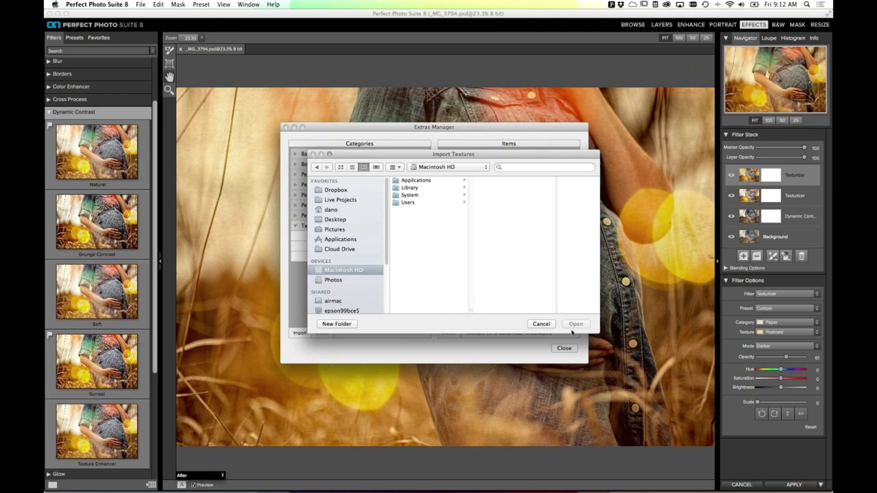
pyautogui.click(542, 324)
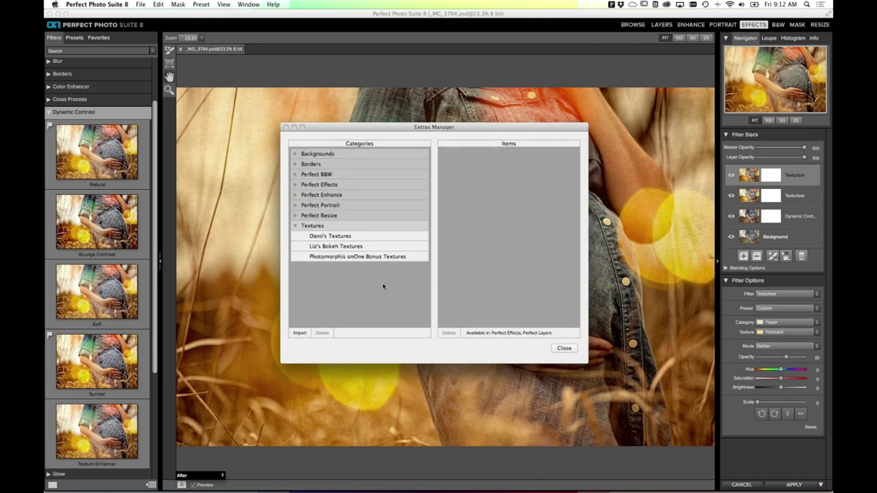
# Step: Examine the items in the first custom texture category and close the Extras Manager
pyautogui.click(318, 237)
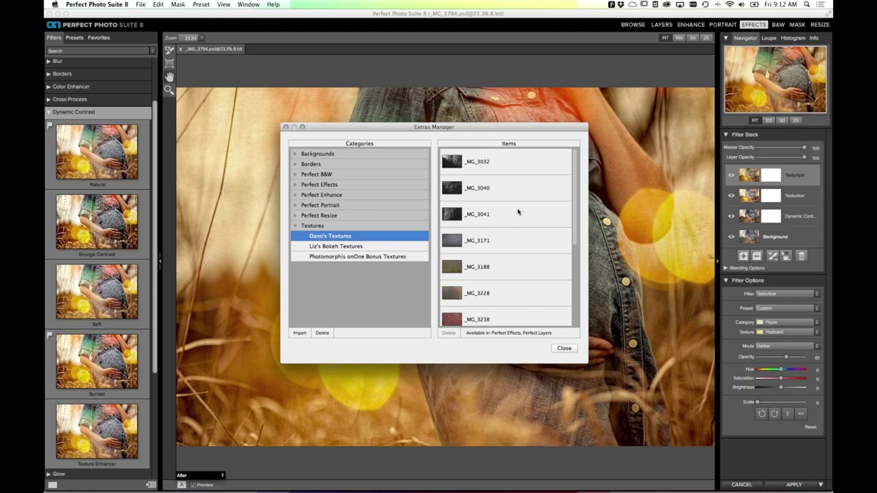
pyautogui.scroll(-5, 518, 211)
pyautogui.scroll(5, 518, 212)
pyautogui.scroll(-5, 522, 188)
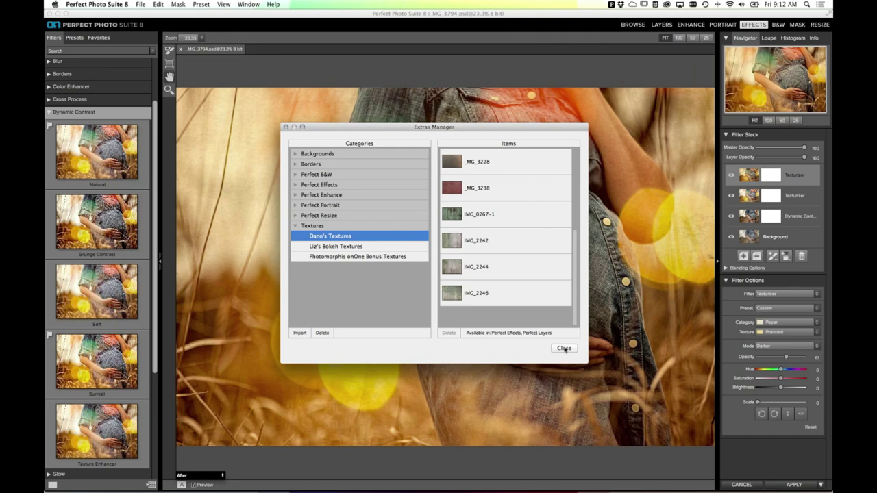
pyautogui.click(563, 349)
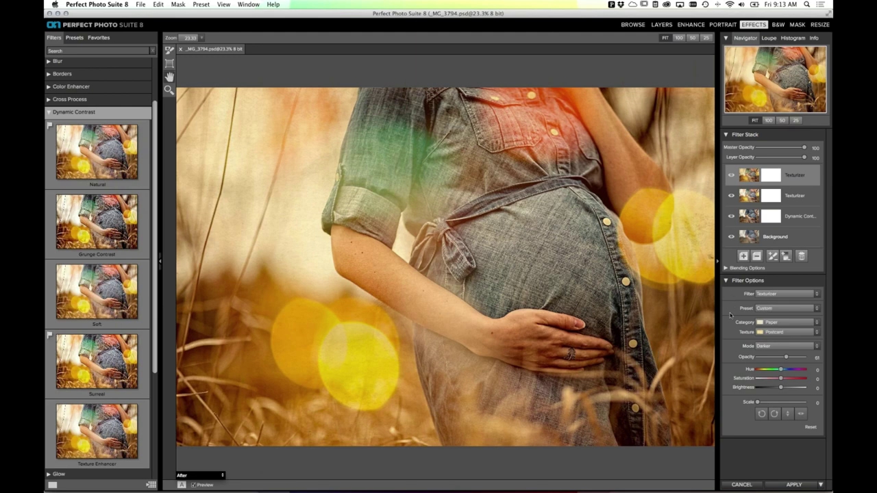
# Step: Mask the bokeh Texturizer layer over the lower yellow lights using the Paint Out brush at size 700 and reduced opacity
pyautogui.click(796, 196)
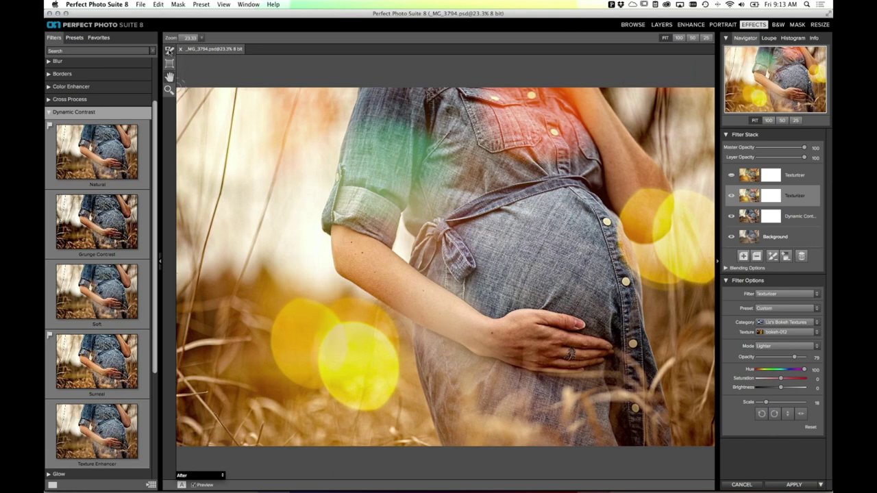
pyautogui.press('b')
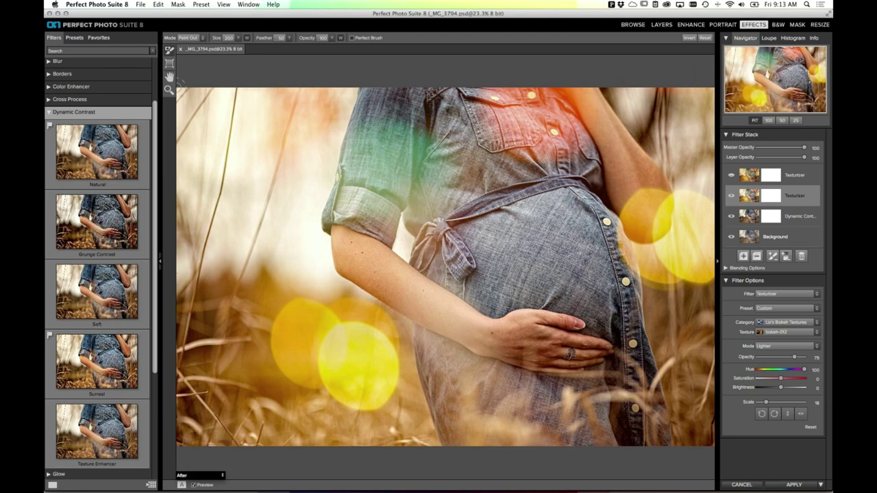
pyautogui.moveTo(302, 39); pyautogui.dragTo(259, 39)
pyautogui.press(']')
pyautogui.press(']')
pyautogui.press(']')
pyautogui.press(']')
pyautogui.moveTo(362, 367)
pyautogui.mouseDown()
pyautogui.moveTo(363, 342)
pyautogui.moveTo(366, 349)
pyautogui.moveTo(364, 332)
pyautogui.moveTo(293, 335)
pyautogui.moveTo(298, 323)
pyautogui.moveTo(295, 344)
pyautogui.moveTo(364, 380)
pyautogui.moveTo(371, 332)
pyautogui.moveTo(356, 316)
pyautogui.moveTo(292, 320)
pyautogui.moveTo(315, 362)
pyautogui.moveTo(369, 388)
pyautogui.moveTo(377, 371)
pyautogui.moveTo(370, 350)
pyautogui.mouseUp()
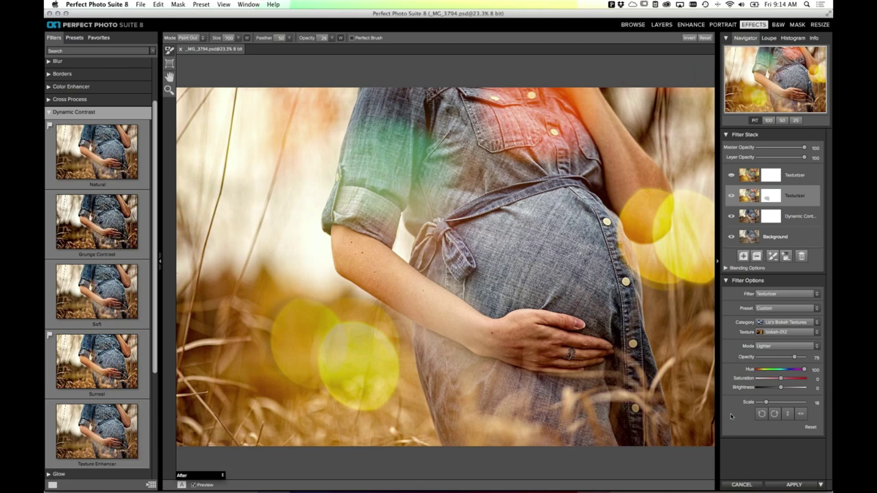
# Step: Cancel the effects editing and discard all of its work
pyautogui.click(740, 484)
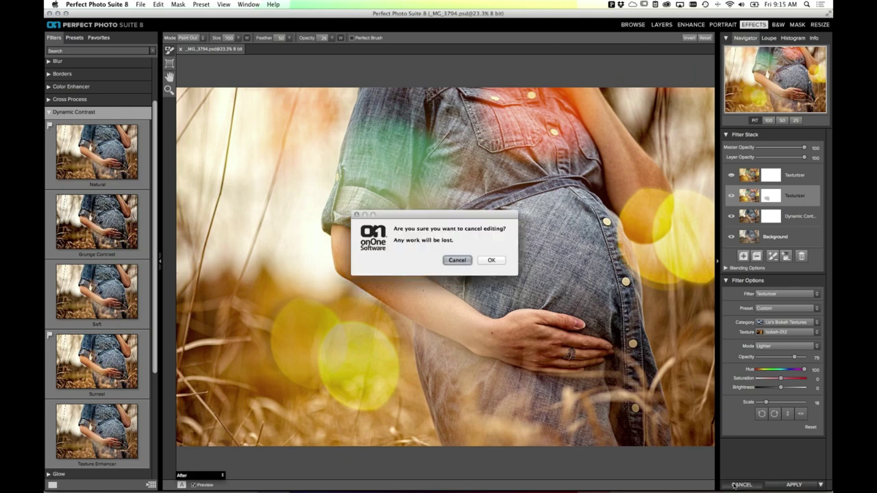
pyautogui.click(492, 260)
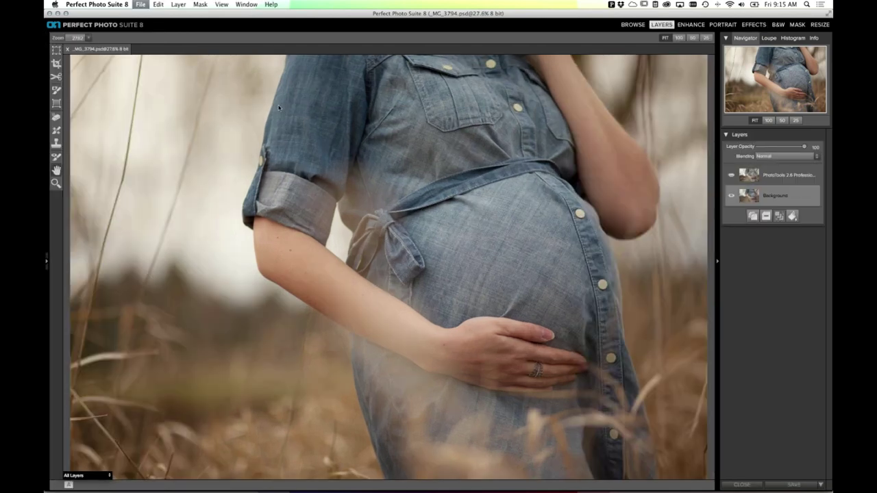
# Step: Close the maternity photo without saving its changes and switch to Lightroom
pyautogui.press('super+w')
pyautogui.click(413, 262)
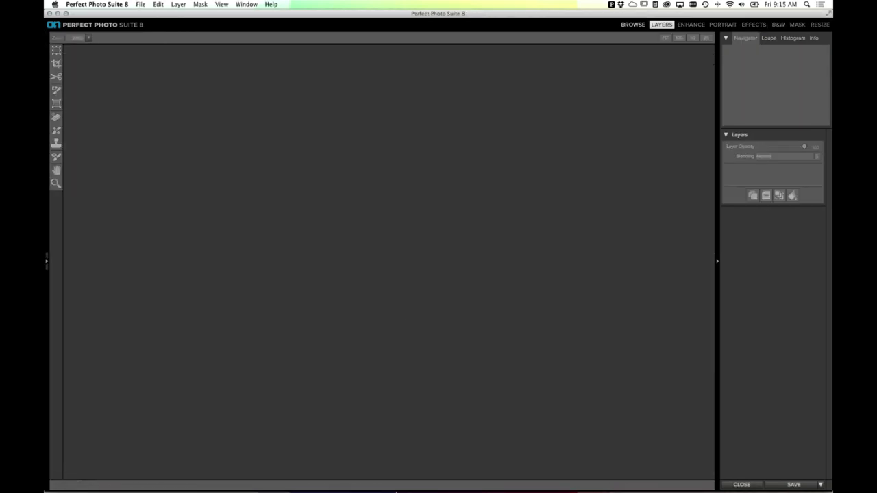
pyautogui.moveTo(394, 490)
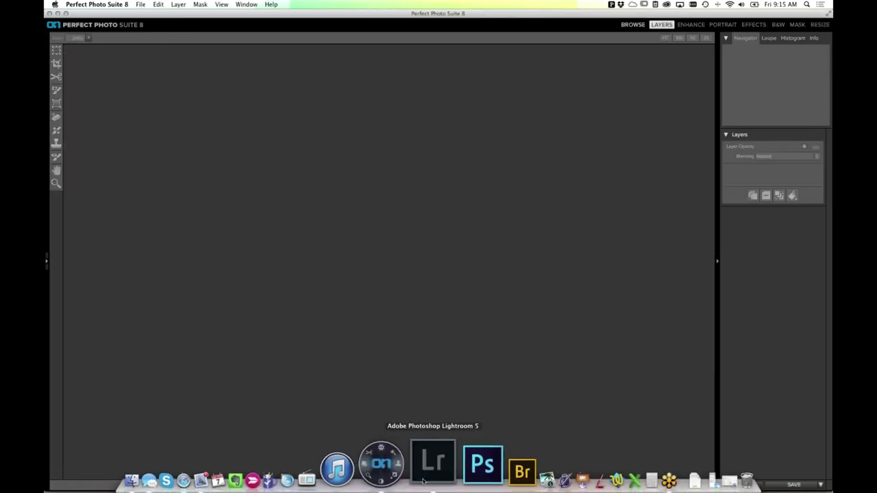
pyautogui.click(424, 481)
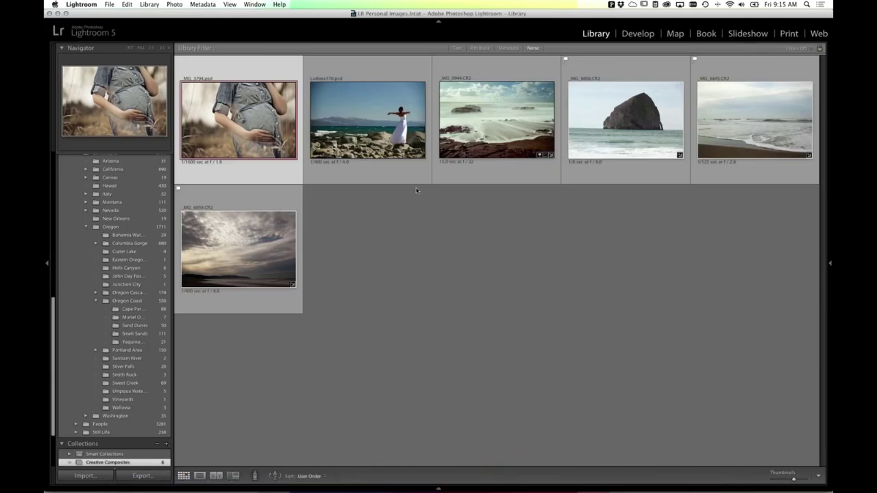
# Step: View the photo of the woman on the rocks and the _MG_9944.CR2 seascape full size, returning to the grid
pyautogui.doubleClick(384, 146)
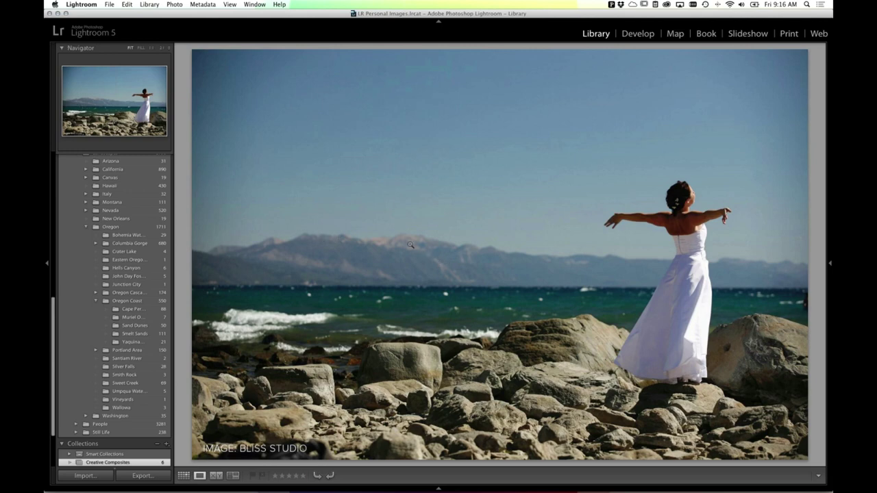
pyautogui.press('g')
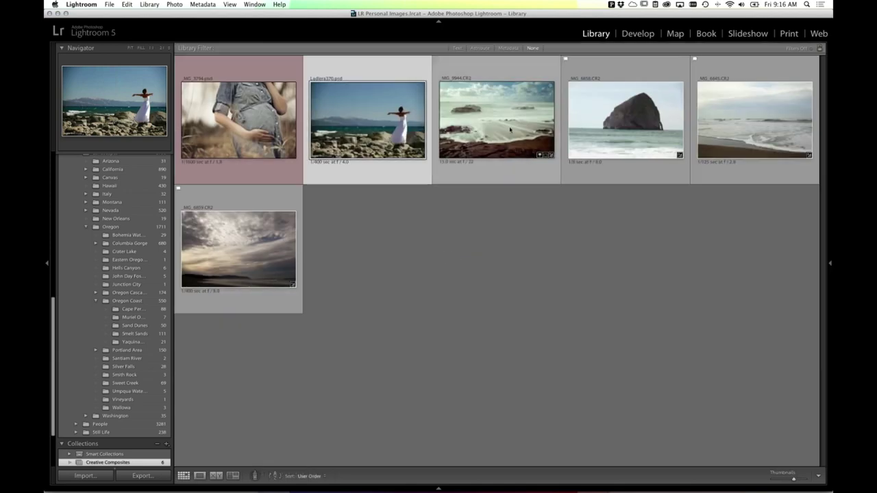
pyautogui.press('e')
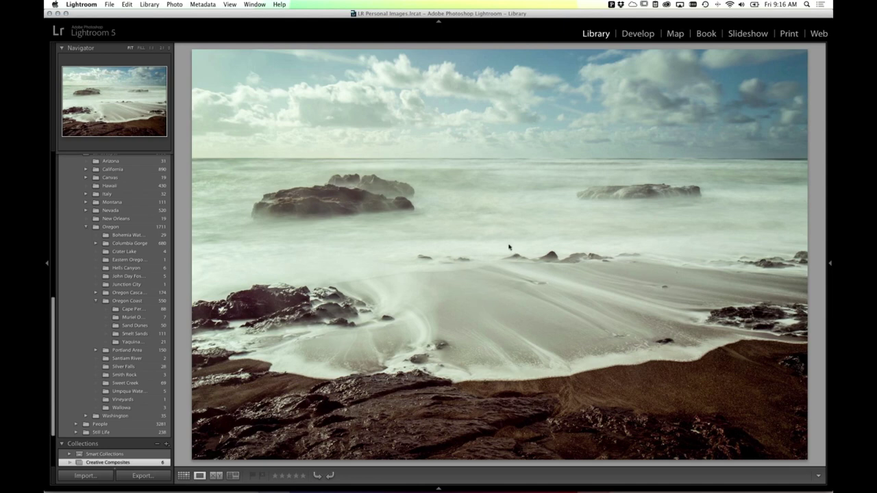
pyautogui.press('g')
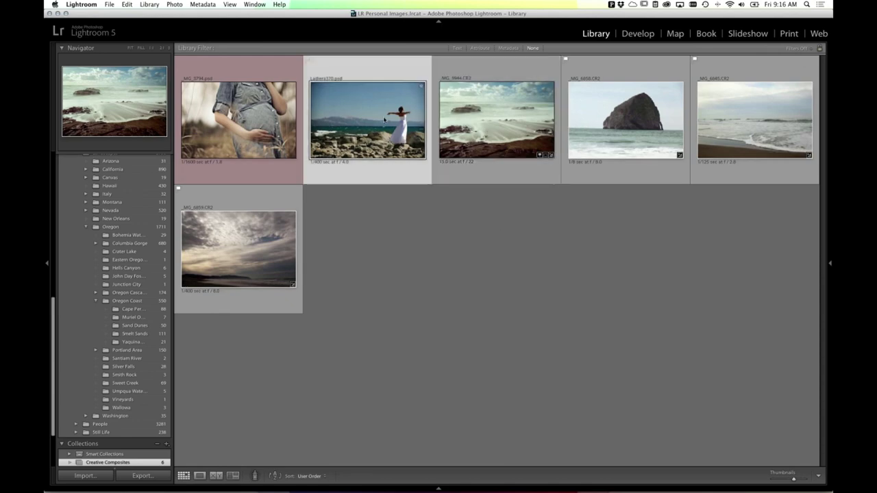
# Step: Select the woman-on-rocks photo together with _MG_9944.CR2 and open both as layers in Perfect Layers 8
pyautogui.keyDown('super'); pyautogui.click(468, 120); pyautogui.keyUp('super')
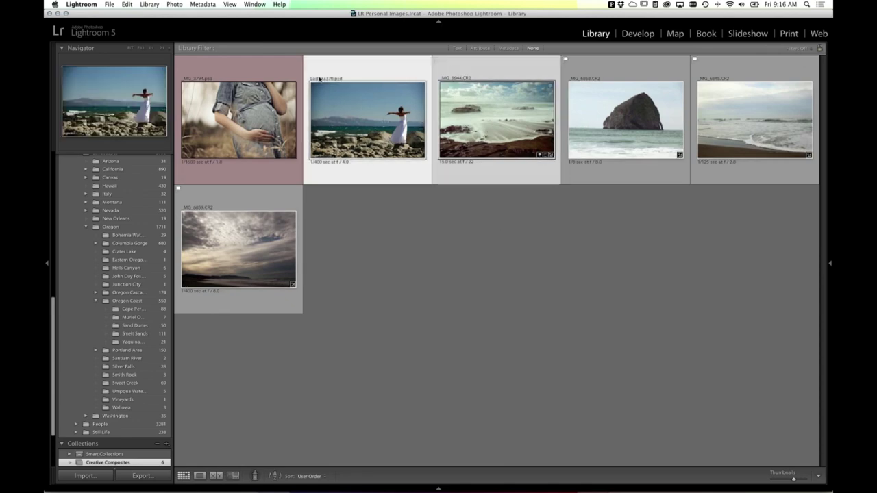
pyautogui.click(109, 4)
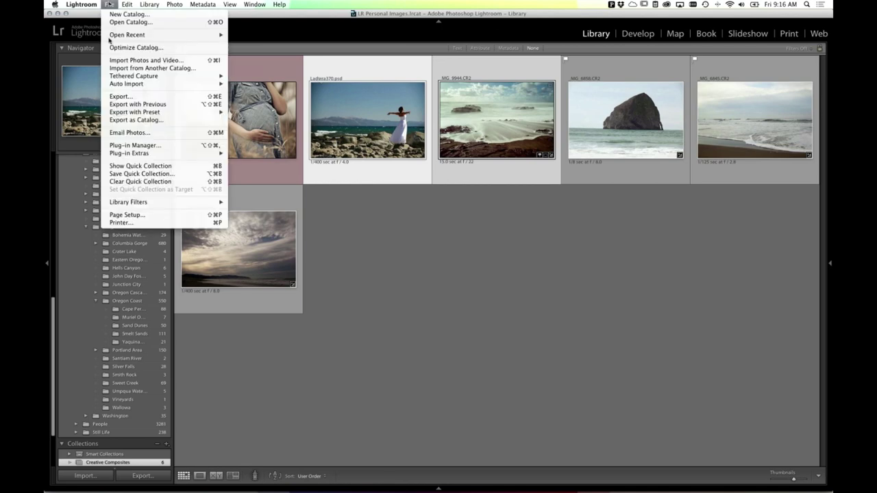
pyautogui.moveTo(118, 152)
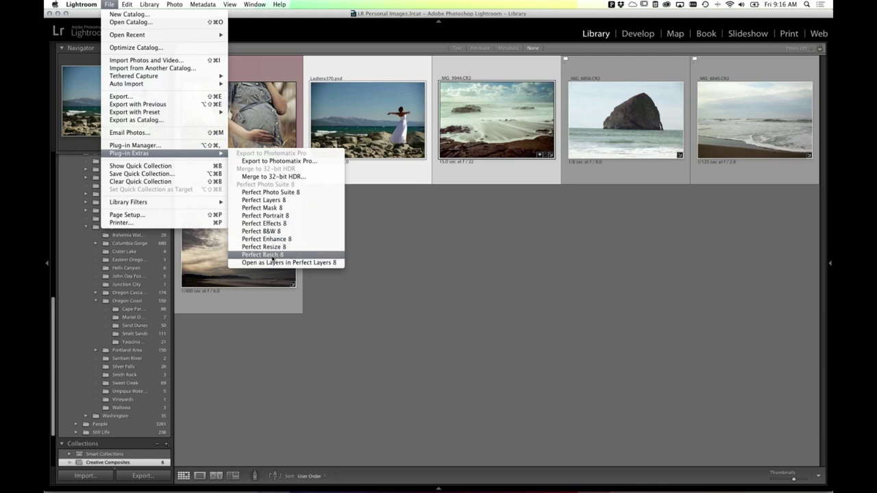
pyautogui.click(331, 264)
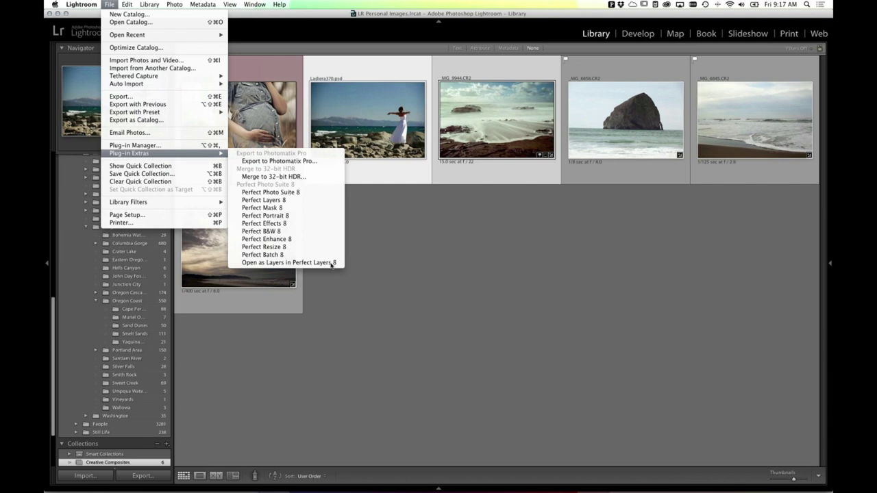
pyautogui.click(332, 264)
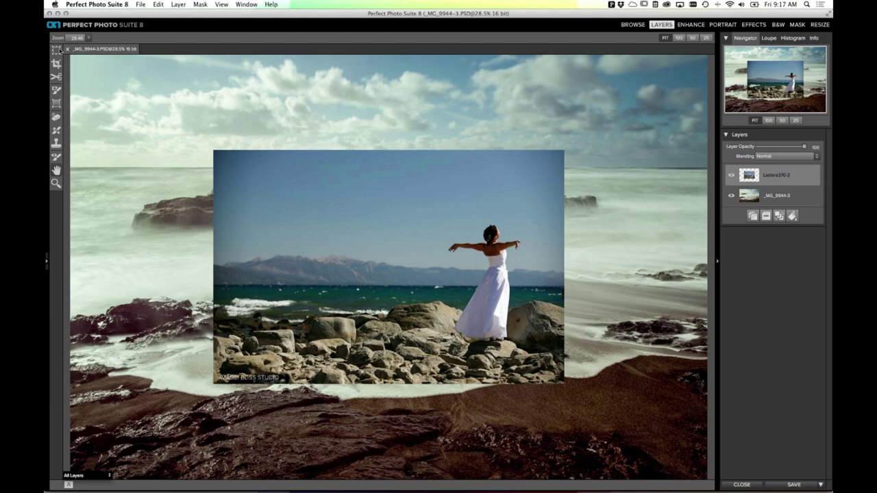
# Step: Scale and move the _MG_9944-3 seascape layer to match the woman photo's bounds at 3000 × 2000, and apply the transform
pyautogui.click(56, 49)
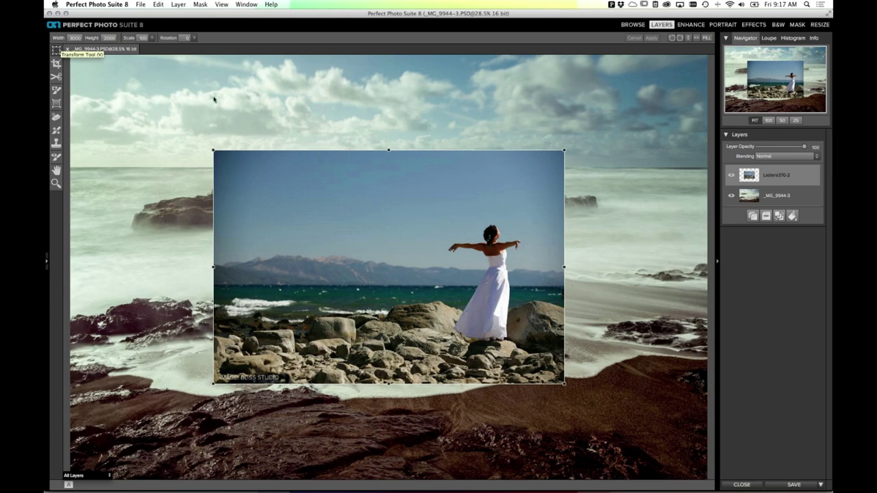
pyautogui.click(770, 200)
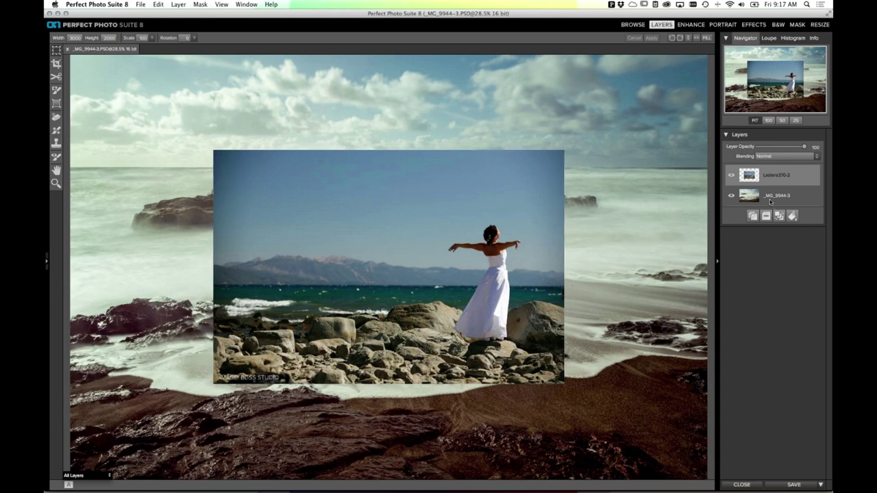
pyautogui.click(775, 196)
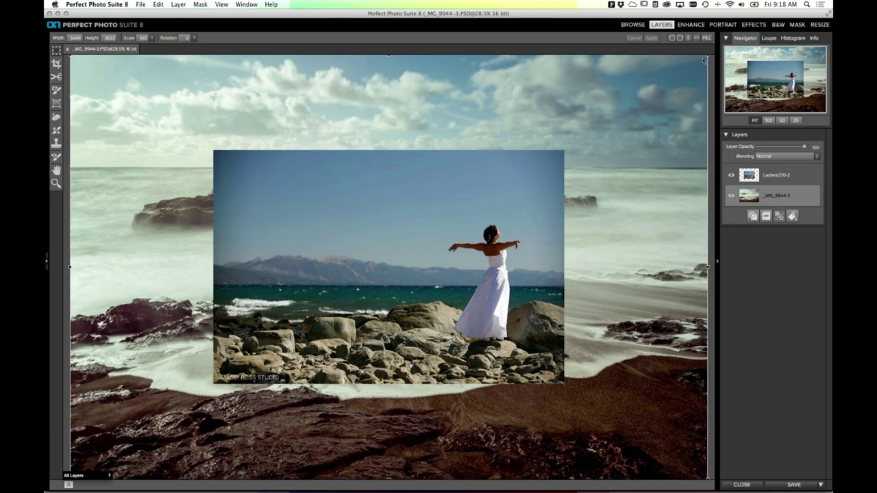
pyautogui.moveTo(703, 60); pyautogui.dragTo(565, 166)
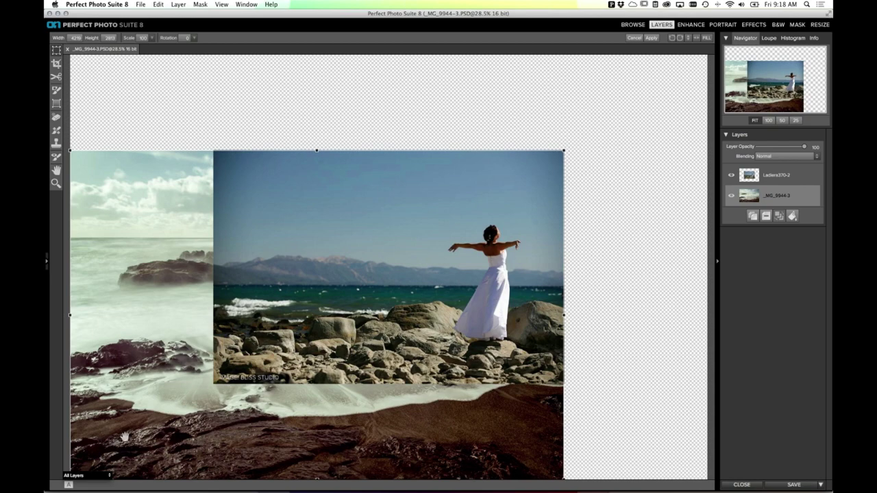
pyautogui.moveTo(125, 436); pyautogui.dragTo(165, 407)
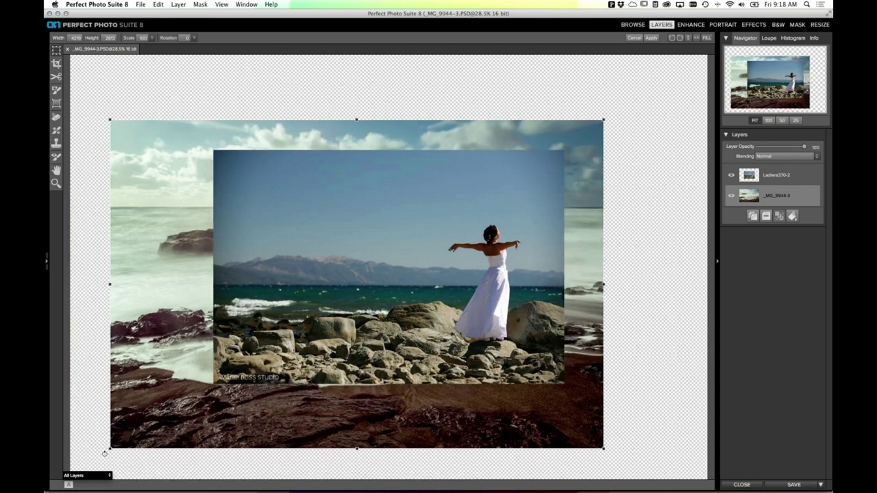
pyautogui.moveTo(147, 439); pyautogui.dragTo(209, 409)
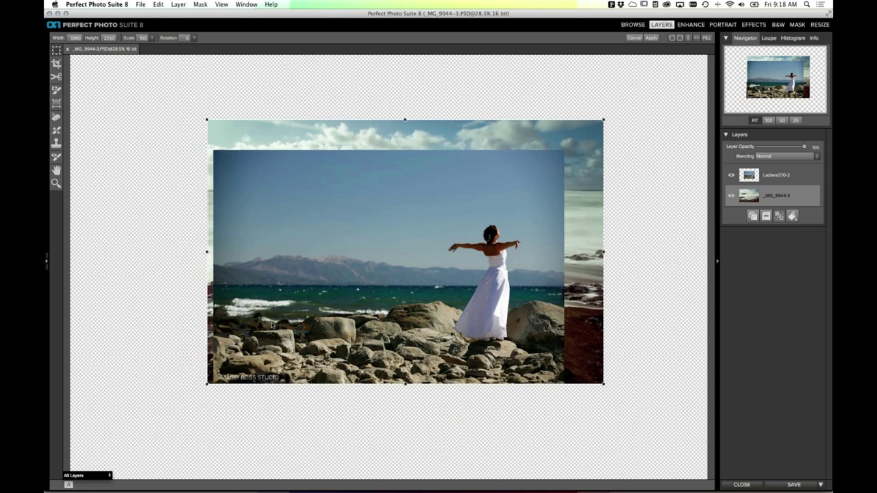
pyautogui.moveTo(282, 326); pyautogui.dragTo(289, 325)
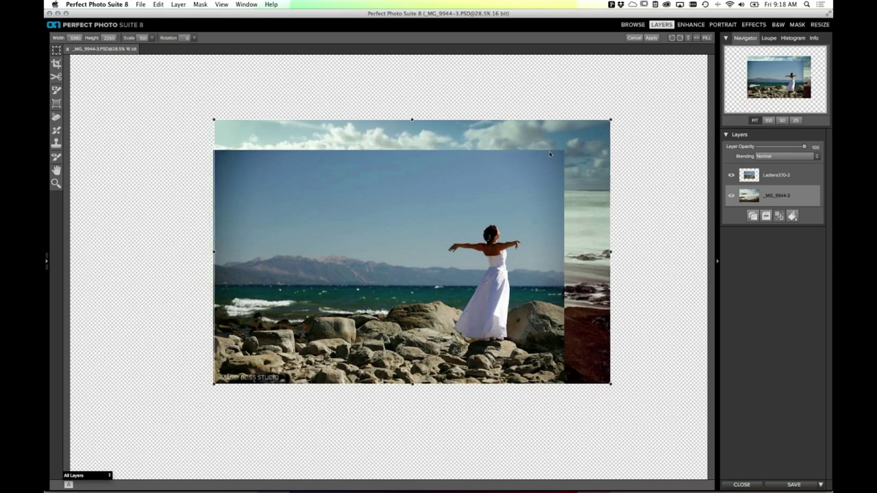
pyautogui.moveTo(609, 122); pyautogui.dragTo(566, 151)
pyautogui.press('super+equal')
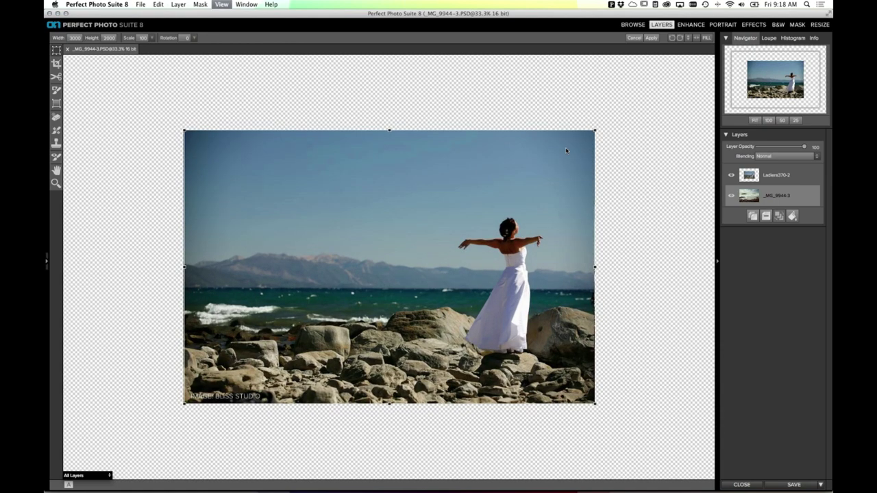
pyautogui.press('super+equal')
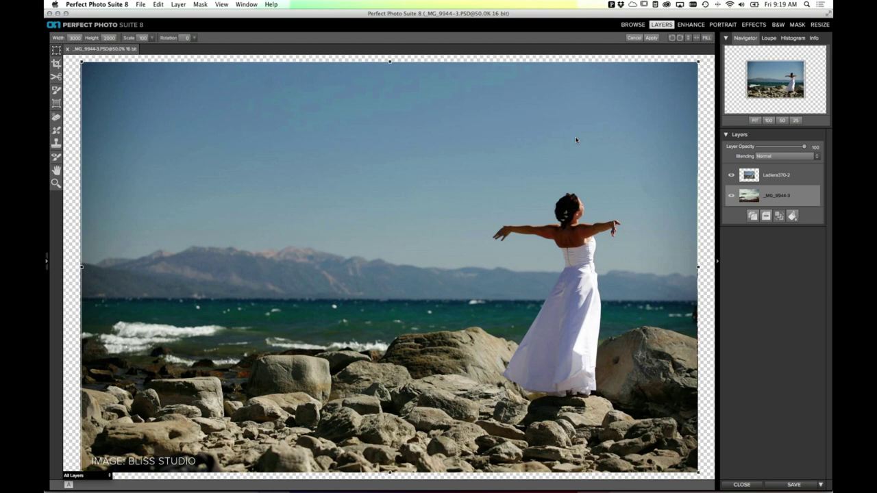
pyautogui.click(651, 38)
# Step: Set the woman layer's opacity to 50 and move the seascape layer down behind her
pyautogui.click(775, 177)
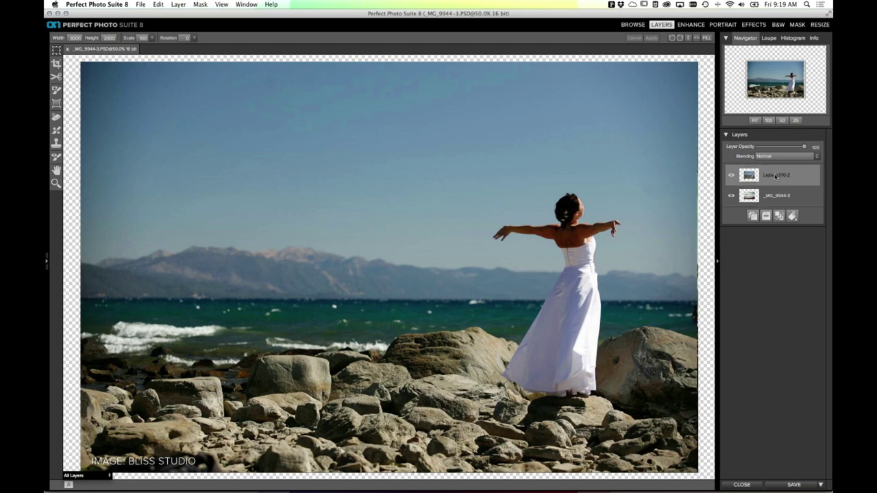
pyautogui.moveTo(806, 147); pyautogui.dragTo(780, 152)
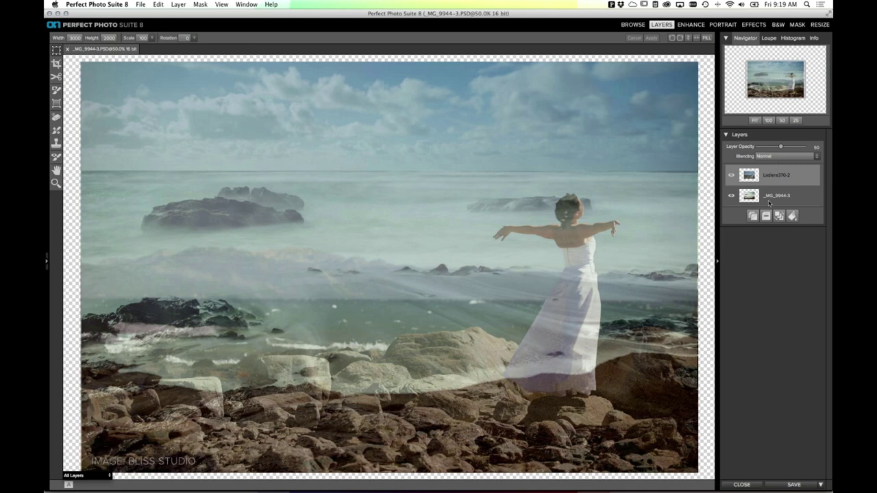
pyautogui.click(772, 198)
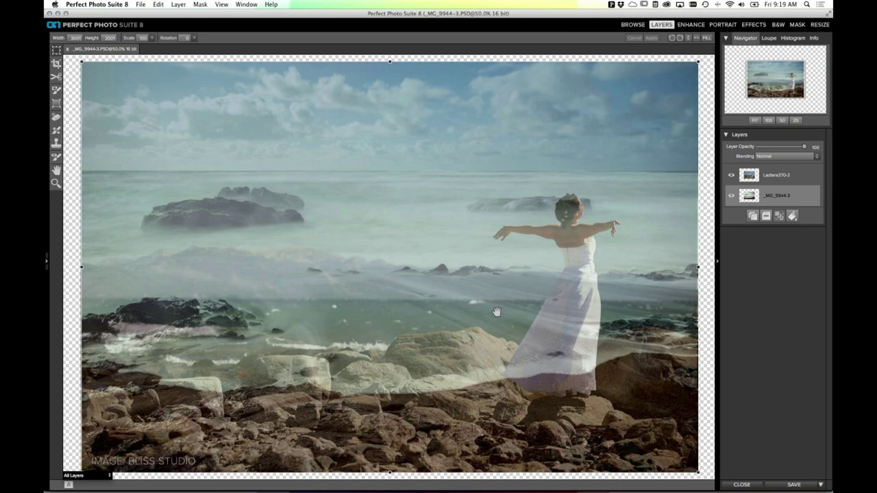
pyautogui.moveTo(496, 311); pyautogui.dragTo(496, 403)
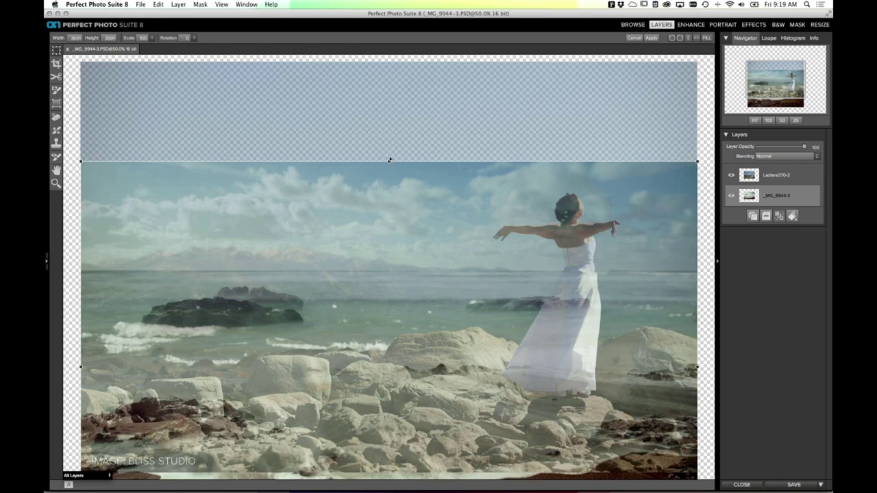
# Step: Stretch the seascape layer upward, enlarge it to about 3238 × 2312, reposition it behind the woman and apply the transform
pyautogui.moveTo(389, 159); pyautogui.dragTo(396, 133)
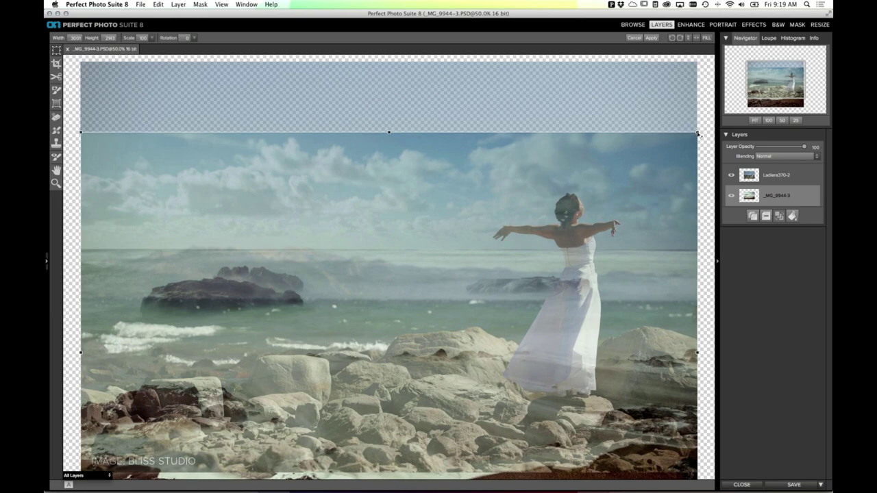
pyautogui.moveTo(698, 133); pyautogui.dragTo(745, 97)
pyautogui.moveTo(469, 152); pyautogui.dragTo(453, 174)
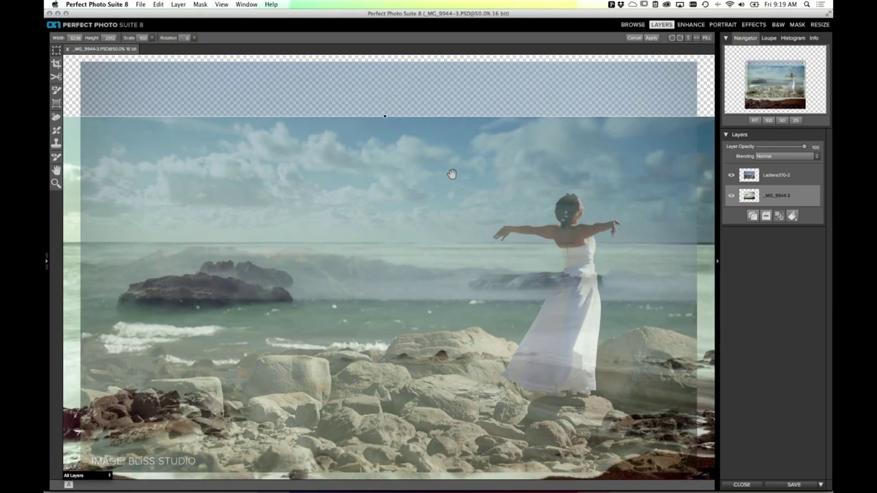
pyautogui.moveTo(453, 173); pyautogui.dragTo(452, 174)
pyautogui.click(779, 188)
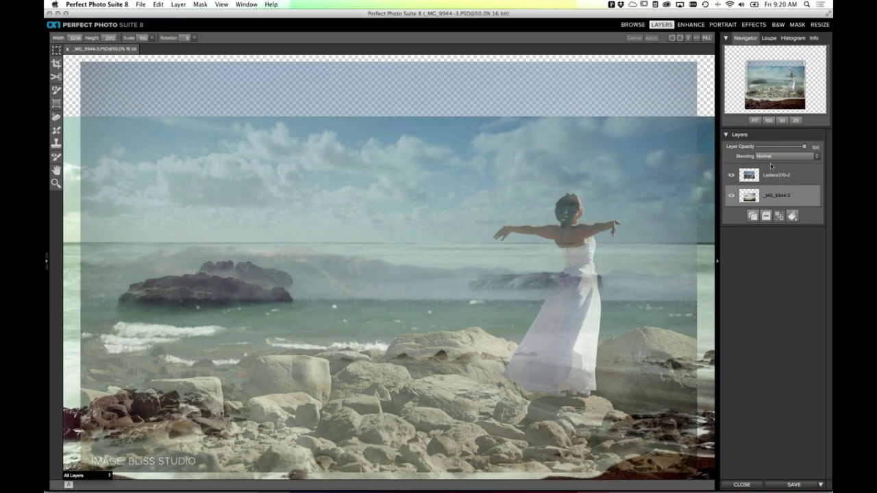
# Step: Restore the woman layer's opacity to 100 and open that layer in Perfect Mask
pyautogui.click(783, 180)
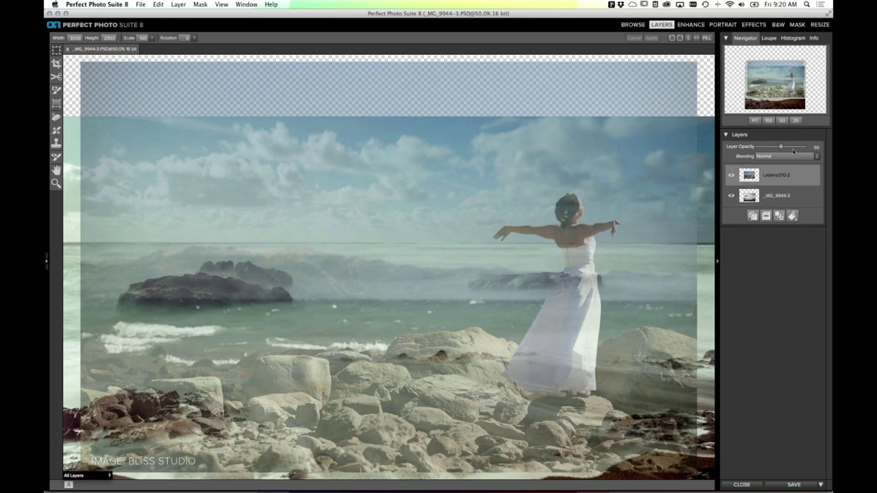
pyautogui.moveTo(804, 146); pyautogui.dragTo(823, 148)
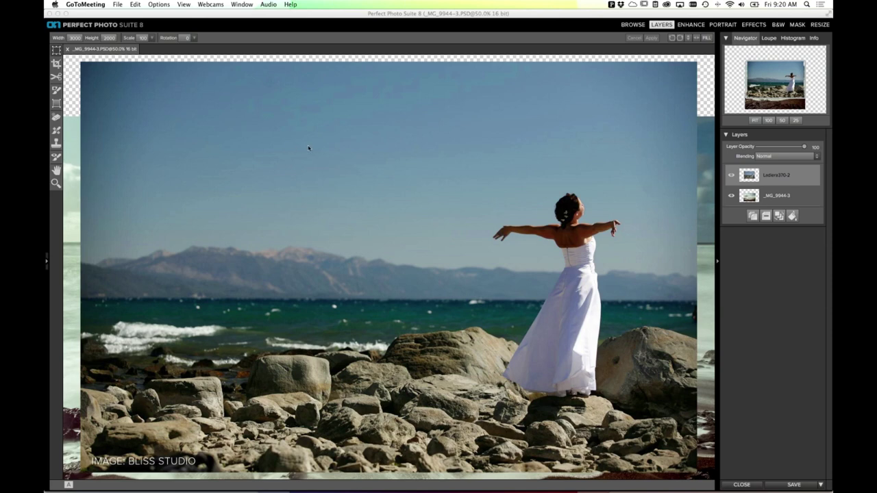
pyautogui.click(766, 172)
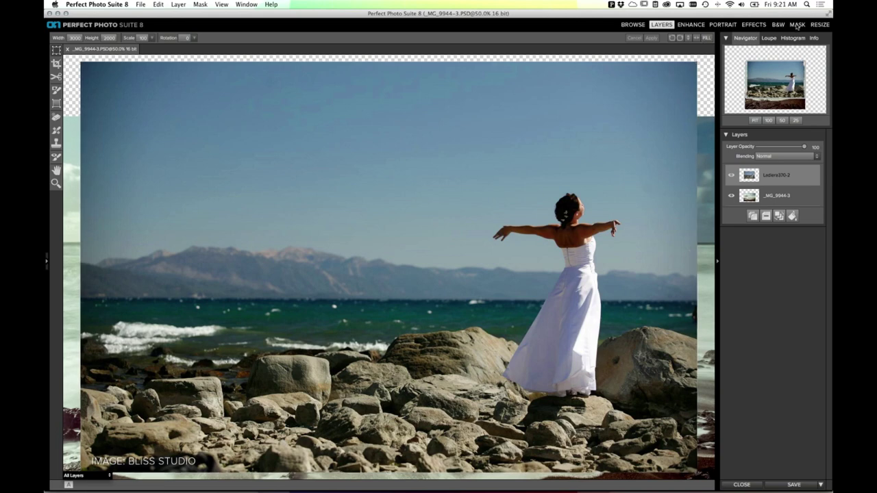
pyautogui.click(796, 24)
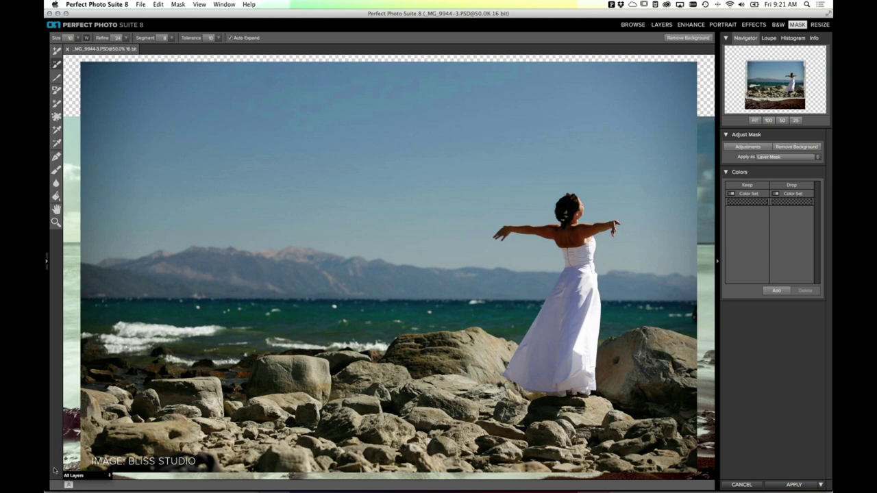
# Step: Switch the mask preview to Segments and adjust the Segment value to compare how finely the colours are divided
pyautogui.click(87, 475)
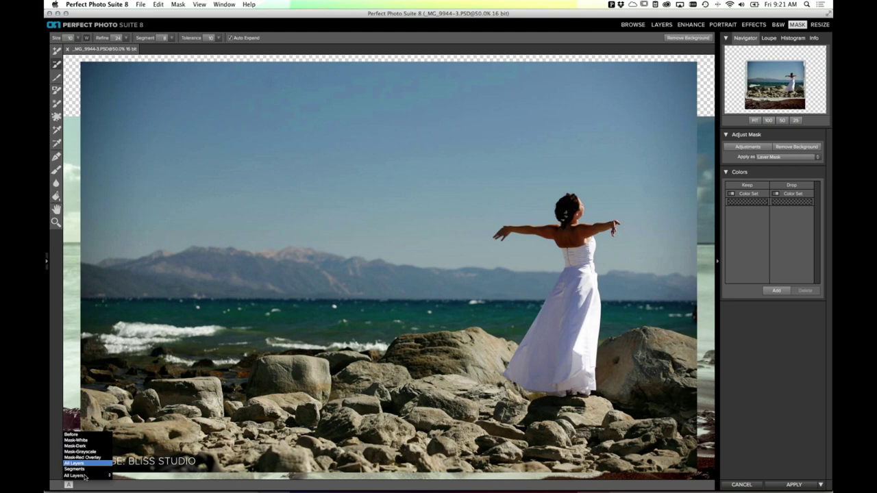
pyautogui.click(85, 477)
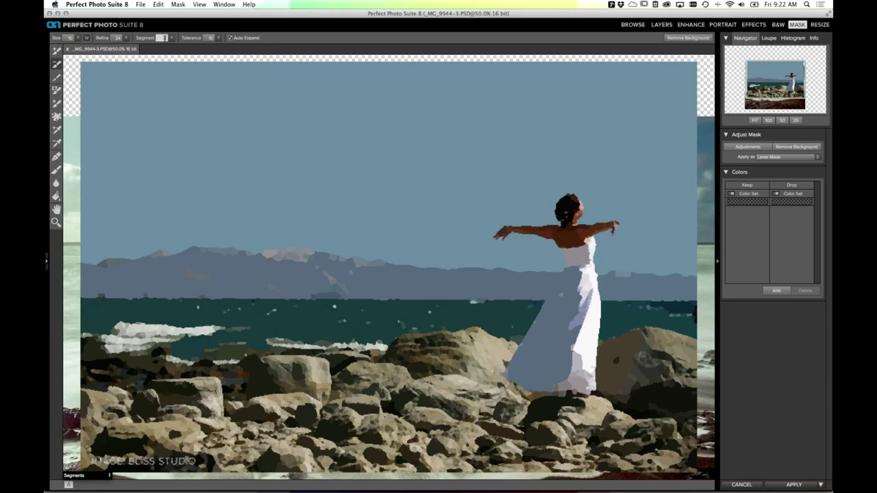
pyautogui.moveTo(149, 38); pyautogui.dragTo(147, 38)
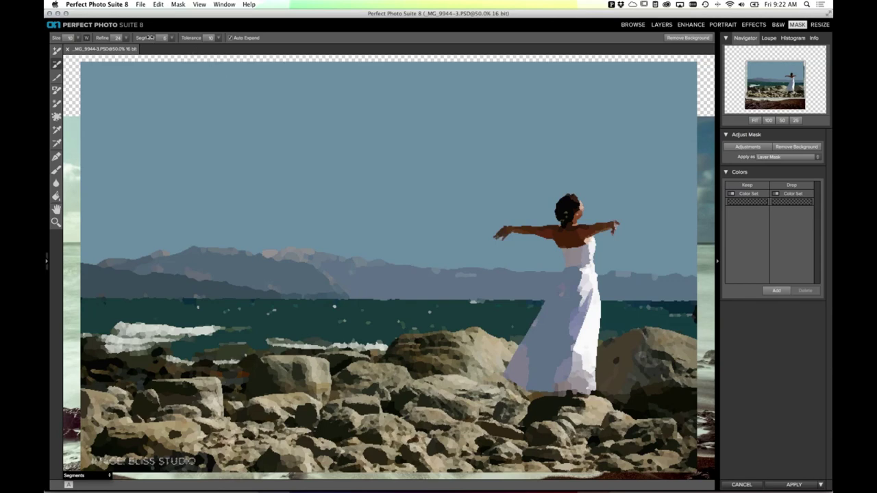
# Step: Lower the Segment value to 2 and examine how finely the colours around the woman are divided
pyautogui.moveTo(150, 38); pyautogui.dragTo(146, 38)
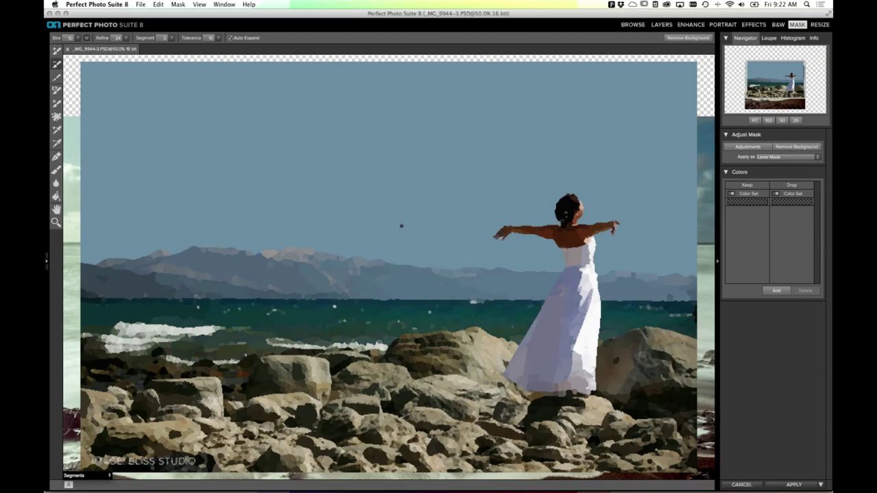
pyautogui.press('super+equal')
pyautogui.press('super+equal')
pyautogui.press('super+equal')
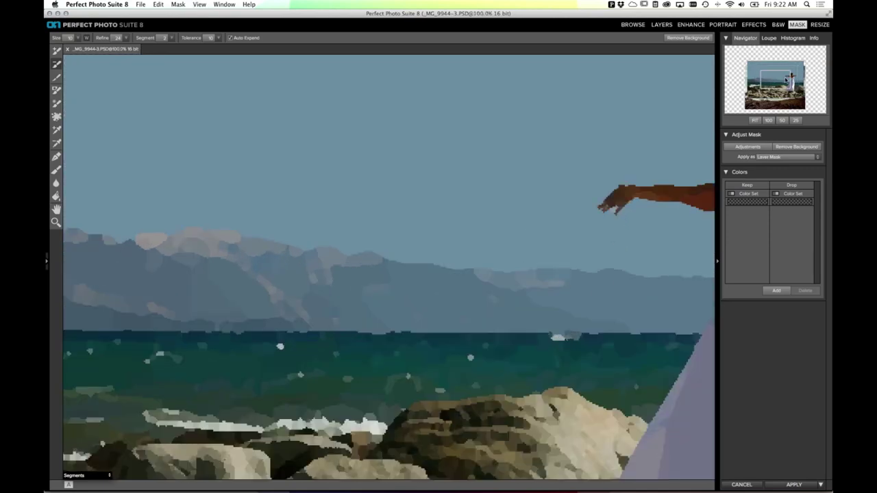
pyautogui.moveTo(788, 80); pyautogui.dragTo(802, 81)
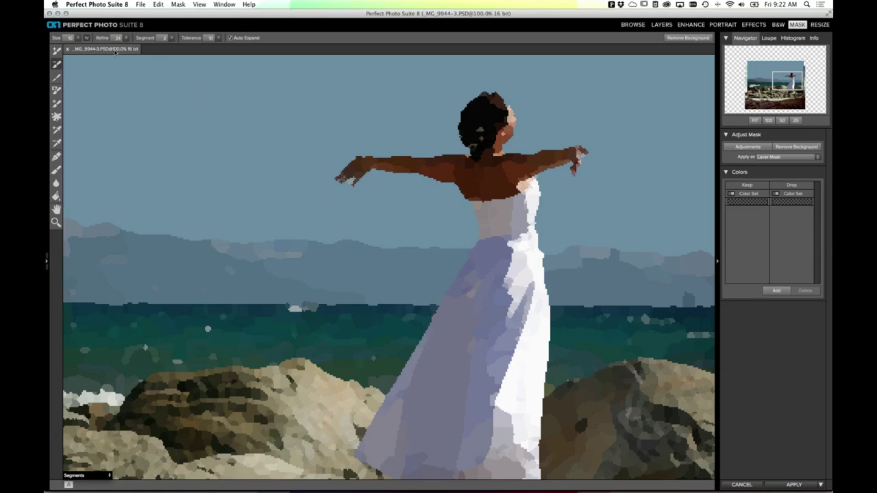
# Step: Lower the Refine value to 2 and change the mask preview from Segments to All Layers
pyautogui.moveTo(108, 37); pyautogui.dragTo(61, 35)
pyautogui.press('super+0')
pyautogui.press('super+minus')
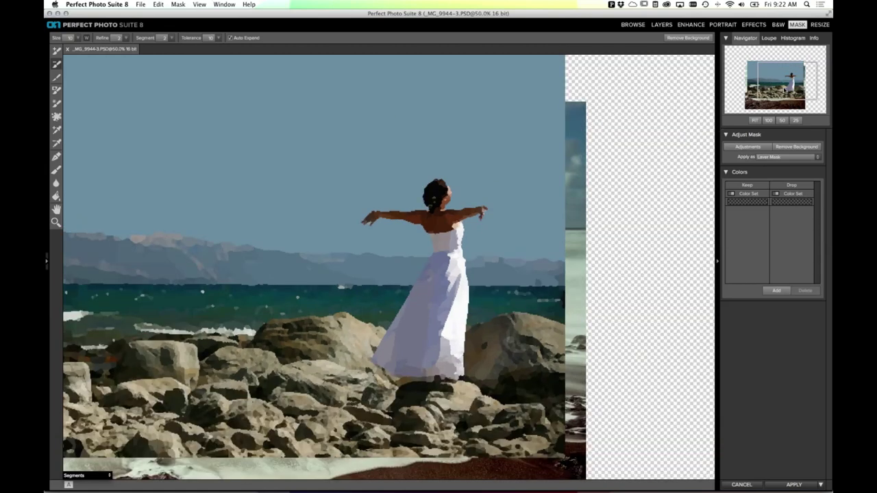
pyautogui.moveTo(788, 91); pyautogui.dragTo(776, 89)
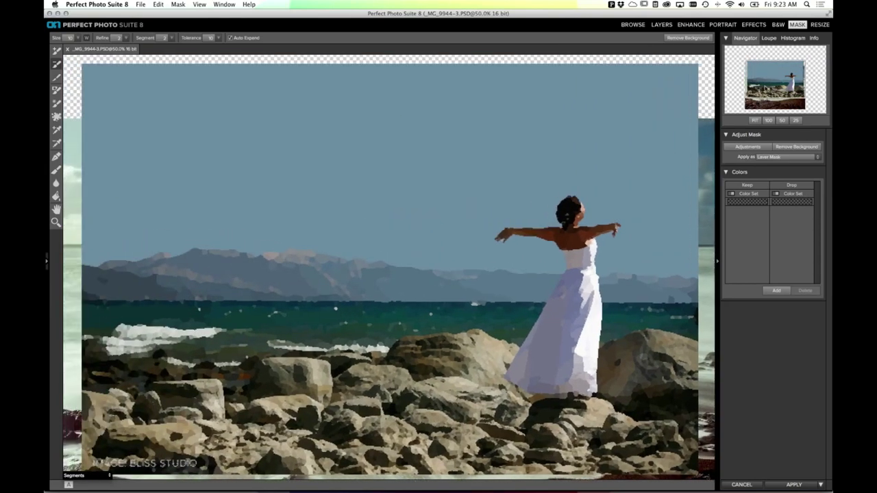
pyautogui.click(105, 475)
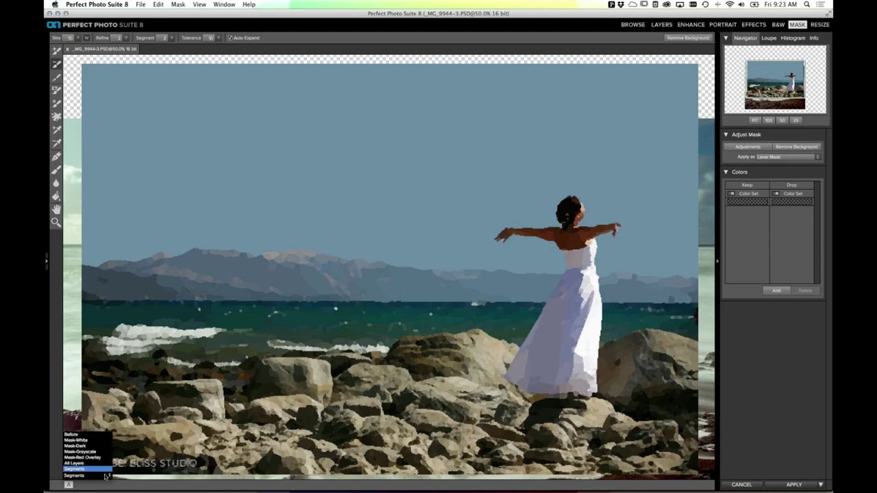
pyautogui.click(94, 467)
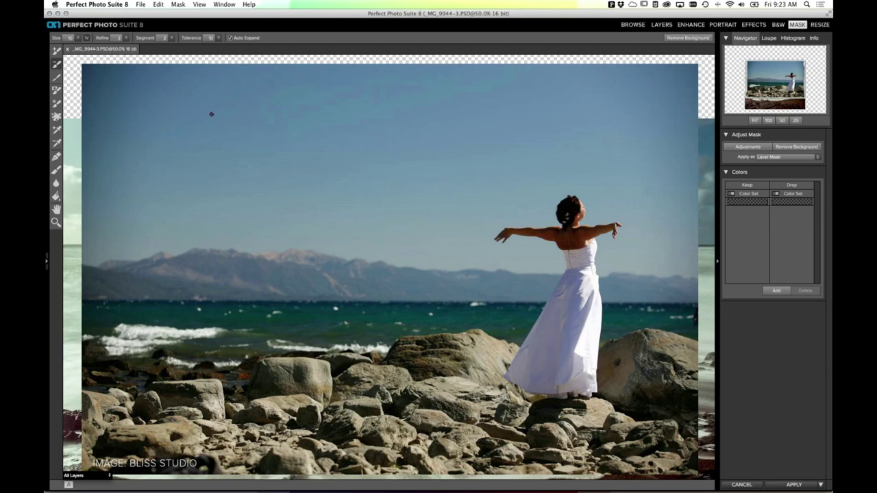
# Step: Set the masking brush size to 200 in preparation for removing the woman's background
pyautogui.press(']')
pyautogui.press(']')
pyautogui.press(']')
pyautogui.press(']')
pyautogui.press(']')
pyautogui.press(']')
pyautogui.press(']')
pyautogui.press(']')
pyautogui.press(']')
pyautogui.press(']')
pyautogui.press(']')
pyautogui.click(69, 37)
pyautogui.press('Return')
pyautogui.click(77, 39)
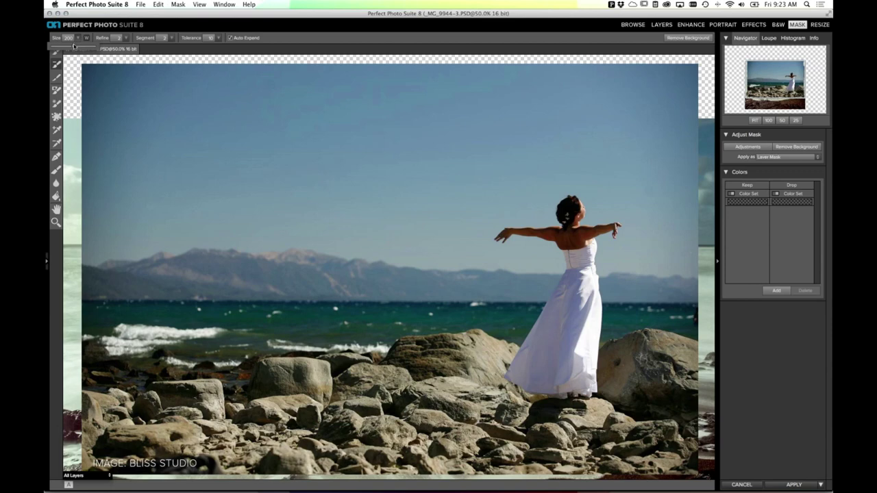
pyautogui.moveTo(75, 47)
pyautogui.mouseDown()
pyautogui.moveTo(86, 48)
pyautogui.moveTo(73, 47)
pyautogui.mouseUp()
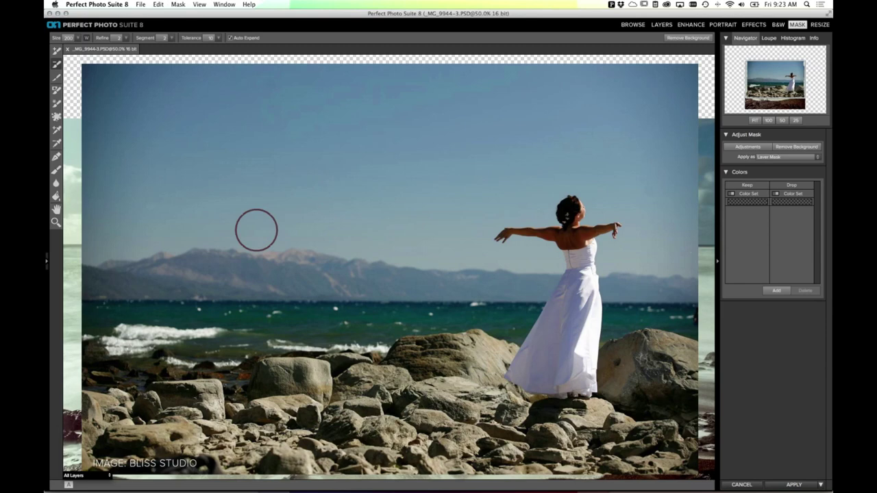
pyautogui.click(86, 38)
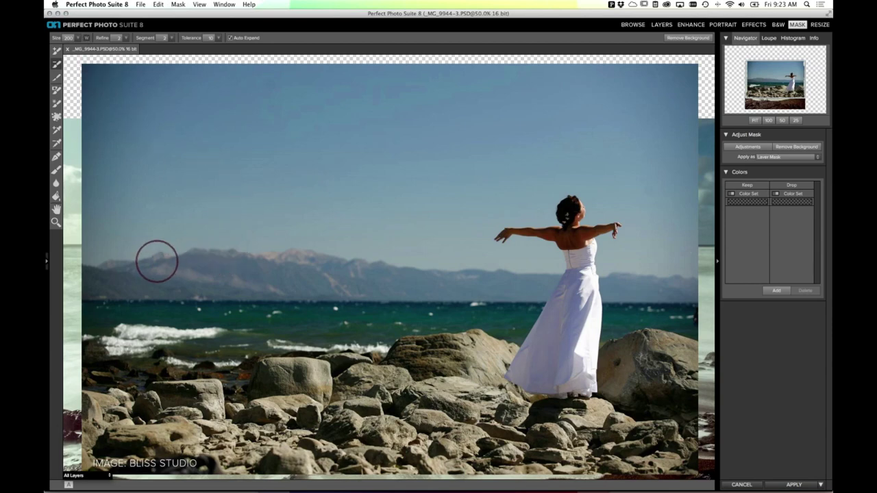
# Step: Brush away the sky, mountains and most of the sea around the woman, down to just above the rocks
pyautogui.moveTo(141, 272)
pyautogui.mouseDown()
pyautogui.moveTo(175, 271)
pyautogui.moveTo(179, 205)
pyautogui.moveTo(262, 196)
pyautogui.moveTo(303, 175)
pyautogui.moveTo(418, 142)
pyautogui.moveTo(536, 128)
pyautogui.moveTo(633, 136)
pyautogui.moveTo(472, 140)
pyautogui.moveTo(416, 185)
pyautogui.moveTo(382, 240)
pyautogui.moveTo(411, 276)
pyautogui.moveTo(475, 283)
pyautogui.moveTo(334, 254)
pyautogui.moveTo(380, 154)
pyautogui.moveTo(399, 143)
pyautogui.moveTo(562, 117)
pyautogui.moveTo(639, 146)
pyautogui.moveTo(672, 178)
pyautogui.moveTo(657, 302)
pyautogui.moveTo(677, 222)
pyautogui.moveTo(660, 141)
pyautogui.moveTo(570, 97)
pyautogui.moveTo(532, 90)
pyautogui.moveTo(340, 94)
pyautogui.moveTo(209, 121)
pyautogui.moveTo(137, 198)
pyautogui.moveTo(119, 294)
pyautogui.moveTo(283, 317)
pyautogui.moveTo(375, 310)
pyautogui.moveTo(404, 294)
pyautogui.moveTo(320, 255)
pyautogui.moveTo(217, 273)
pyautogui.moveTo(167, 216)
pyautogui.moveTo(117, 111)
pyautogui.moveTo(194, 104)
pyautogui.moveTo(290, 122)
pyautogui.moveTo(336, 174)
pyautogui.moveTo(376, 190)
pyautogui.moveTo(539, 163)
pyautogui.mouseUp()
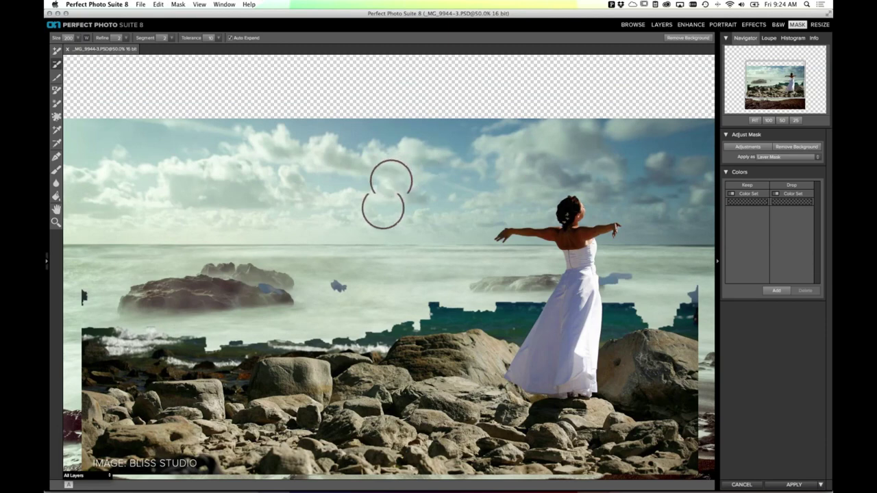
pyautogui.moveTo(352, 278); pyautogui.dragTo(266, 287)
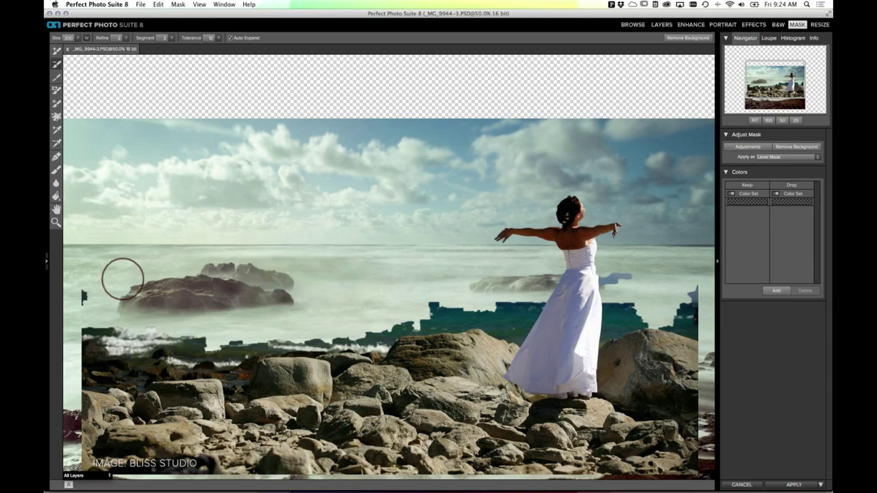
pyautogui.click(92, 294)
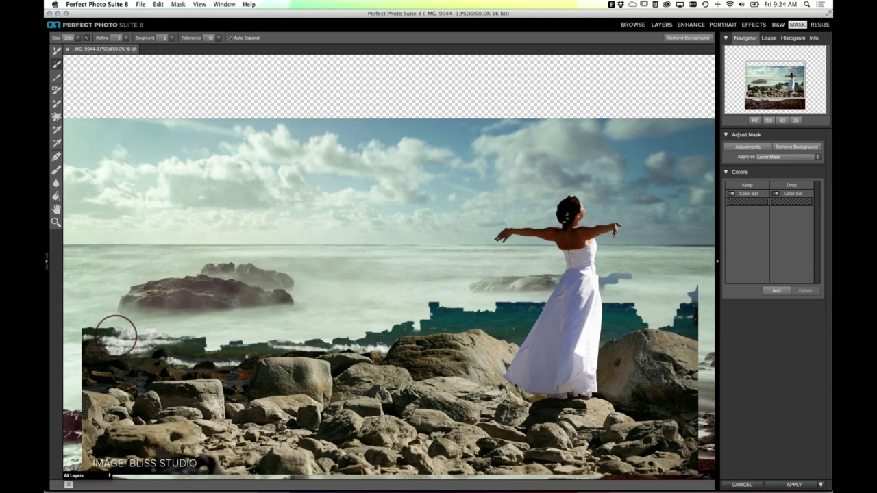
pyautogui.moveTo(98, 338); pyautogui.dragTo(216, 347)
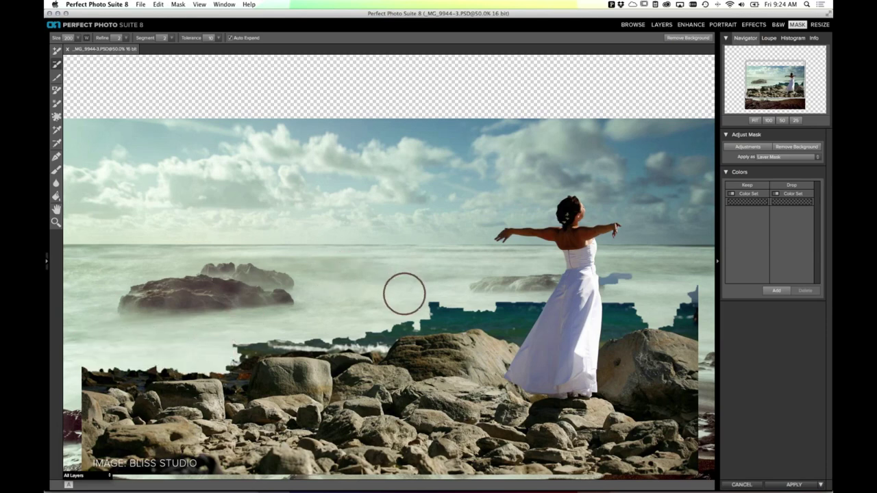
pyautogui.moveTo(416, 304)
pyautogui.mouseDown()
pyautogui.moveTo(505, 307)
pyautogui.moveTo(526, 294)
pyautogui.moveTo(511, 312)
pyautogui.moveTo(502, 300)
pyautogui.moveTo(509, 313)
pyautogui.mouseUp()
pyautogui.click(520, 304)
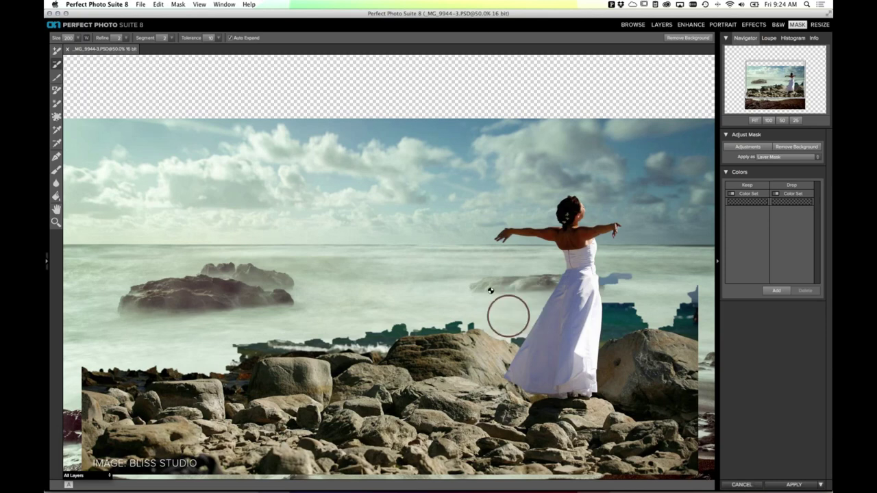
pyautogui.moveTo(628, 283)
pyautogui.mouseDown()
pyautogui.moveTo(638, 306)
pyautogui.moveTo(685, 304)
pyautogui.mouseUp()
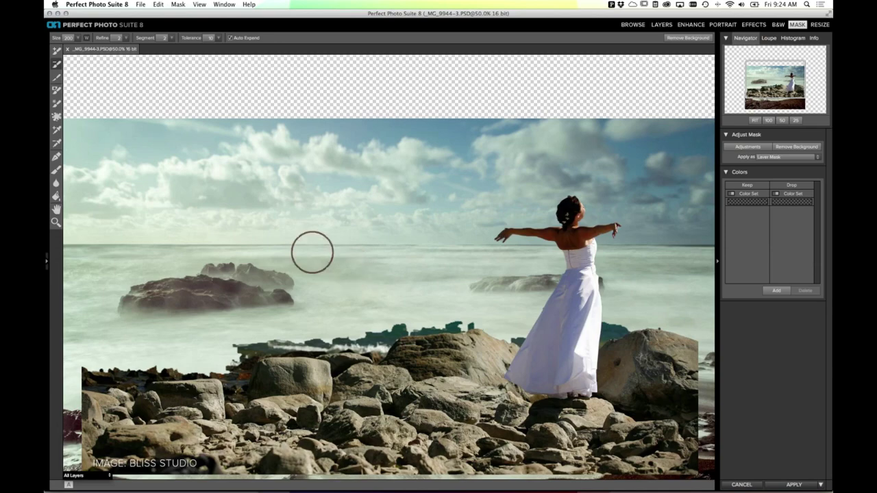
# Step: With the Pen tool in Remove mode and a smaller Area, trace the dress's left edge and the top of the adjoining rock
pyautogui.click(57, 156)
pyautogui.press('super+m')
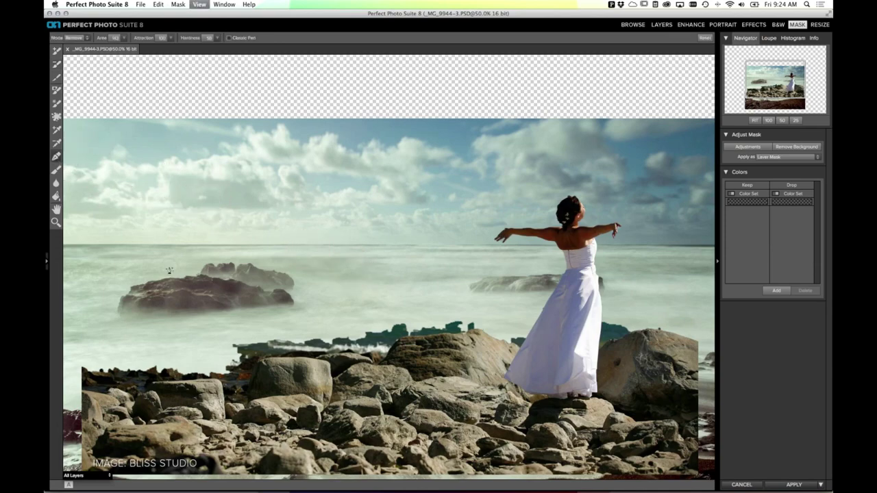
pyautogui.press('super+equal')
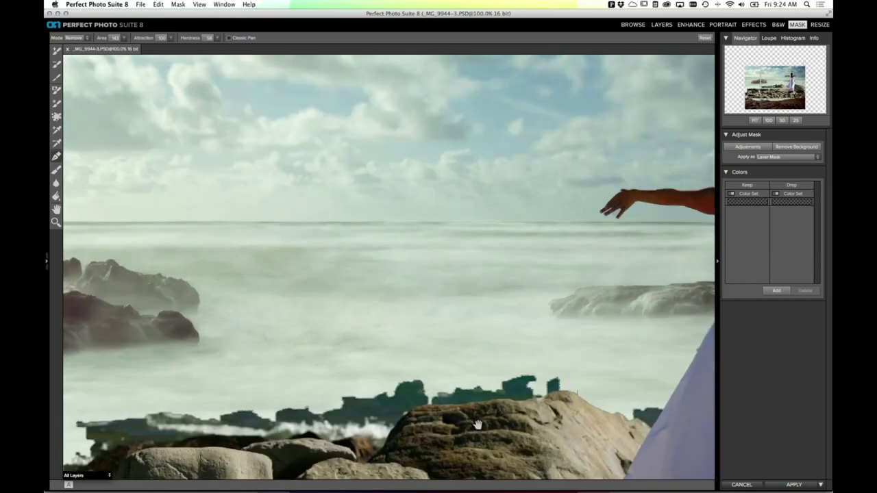
pyautogui.moveTo(477, 424)
pyautogui.mouseDown()
pyautogui.moveTo(442, 345)
pyautogui.moveTo(399, 331)
pyautogui.mouseUp()
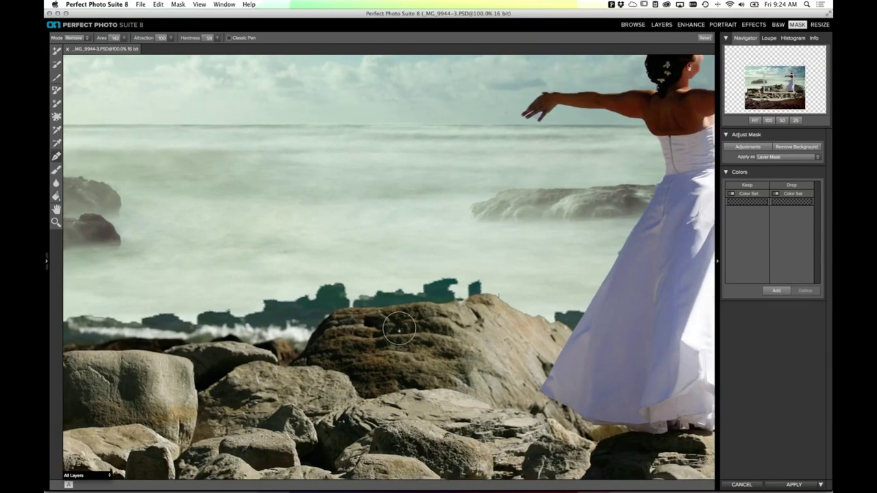
pyautogui.press('[')
pyautogui.press('[')
pyautogui.press('[')
pyautogui.press('super+z')
pyautogui.moveTo(649, 201); pyautogui.dragTo(606, 262)
pyautogui.press('super+z')
pyautogui.press('super+z')
pyautogui.moveTo(573, 332)
pyautogui.mouseDown()
pyautogui.moveTo(547, 310)
pyautogui.moveTo(573, 322)
pyautogui.mouseUp()
# Step: Turn on Classic Pen and extend the path down the large rock's left slope and over the small neighbouring rock
pyautogui.click(229, 39)
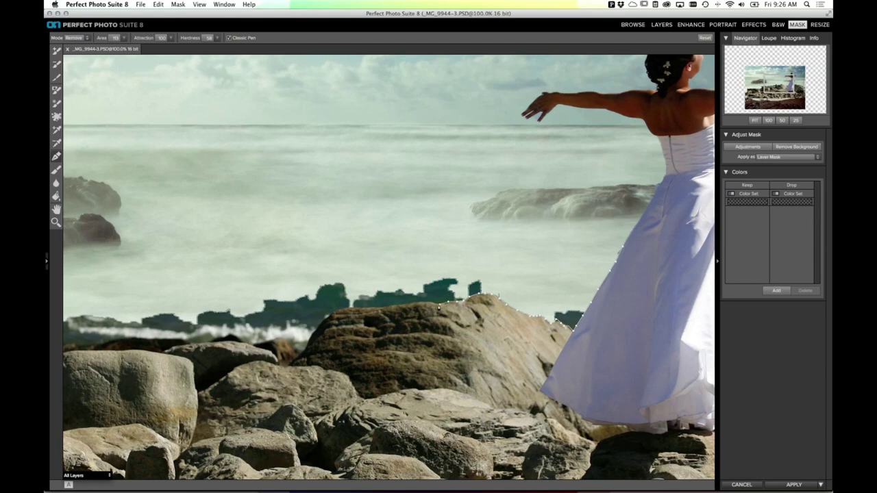
pyautogui.moveTo(436, 306); pyautogui.dragTo(409, 307)
pyautogui.moveTo(387, 308)
pyautogui.mouseDown()
pyautogui.moveTo(332, 316)
pyautogui.moveTo(298, 363)
pyautogui.moveTo(278, 369)
pyautogui.mouseUp()
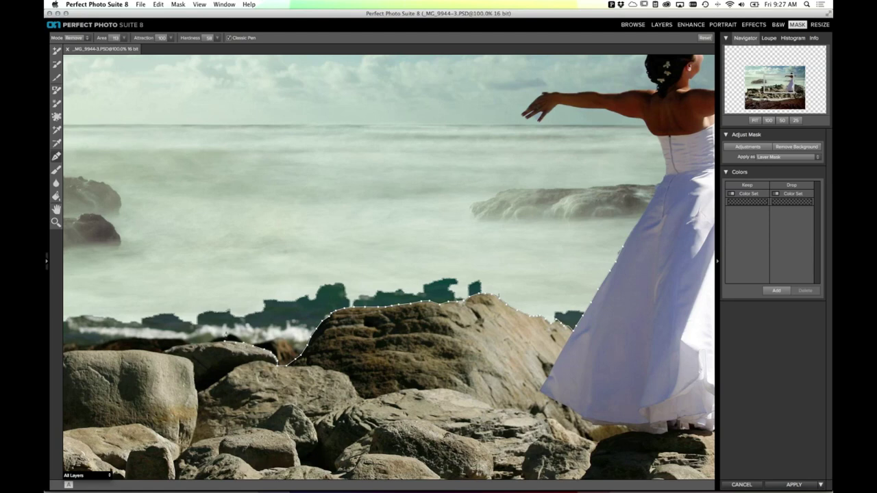
pyautogui.click(230, 39)
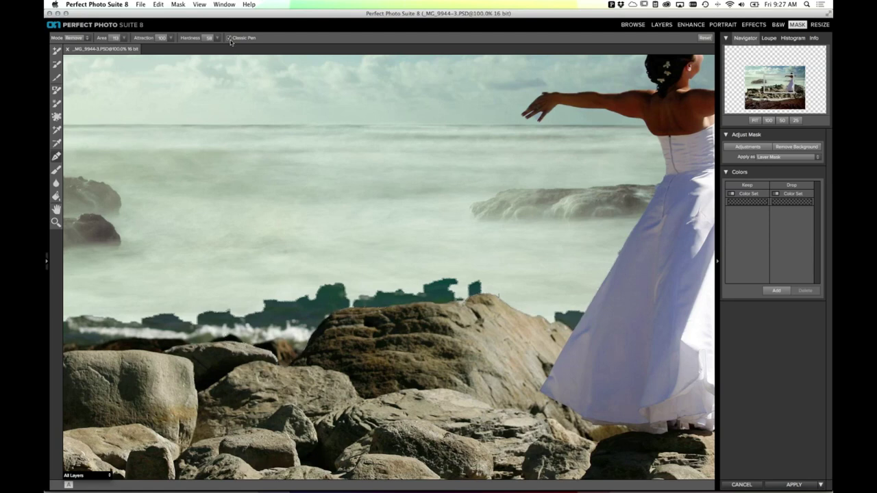
pyautogui.click(229, 38)
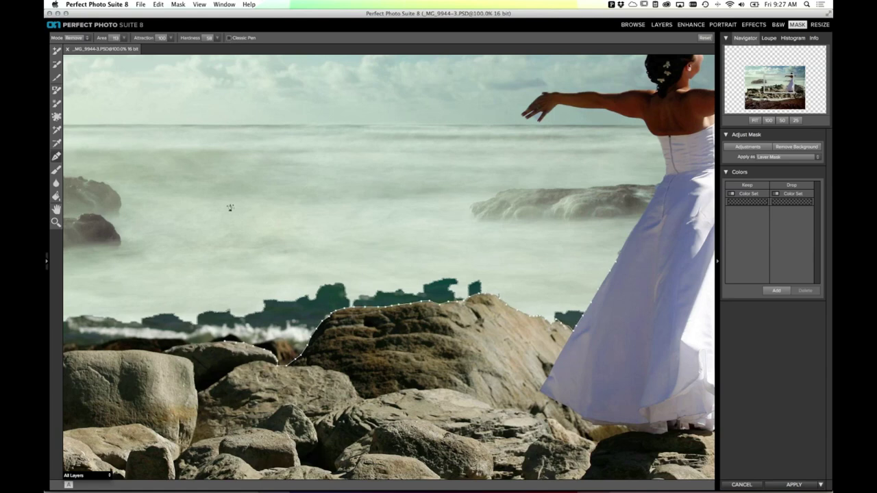
pyautogui.click(212, 342)
pyautogui.click(228, 38)
pyautogui.moveTo(181, 339); pyautogui.dragTo(305, 357)
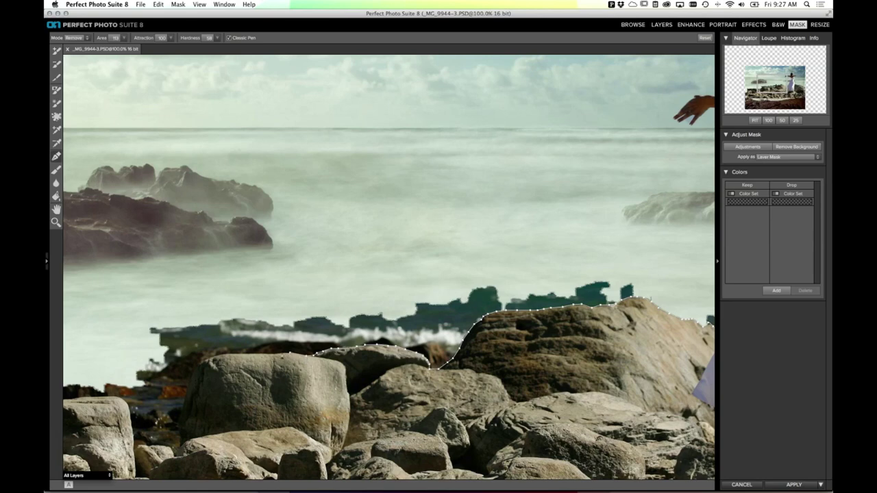
# Step: Continue the path over the top of the square boulder and down its left side, undoing misplaced points
pyautogui.moveTo(281, 355)
pyautogui.mouseDown()
pyautogui.moveTo(213, 357)
pyautogui.moveTo(200, 368)
pyautogui.moveTo(182, 441)
pyautogui.mouseUp()
pyautogui.press('super+z')
pyautogui.press('super+z')
pyautogui.press('super+z')
pyautogui.moveTo(183, 411); pyautogui.dragTo(177, 457)
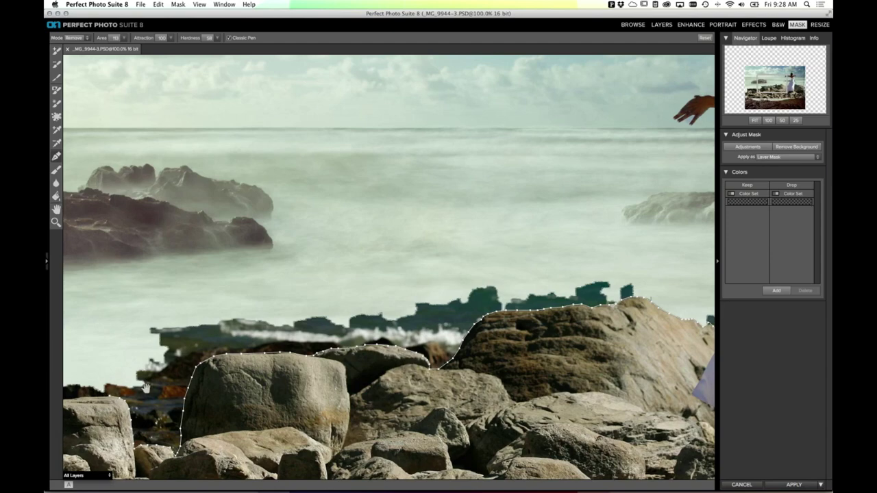
# Step: Continue the path over the remaining rocks to the left edge of the woman's photo
pyautogui.moveTo(195, 364); pyautogui.dragTo(496, 299)
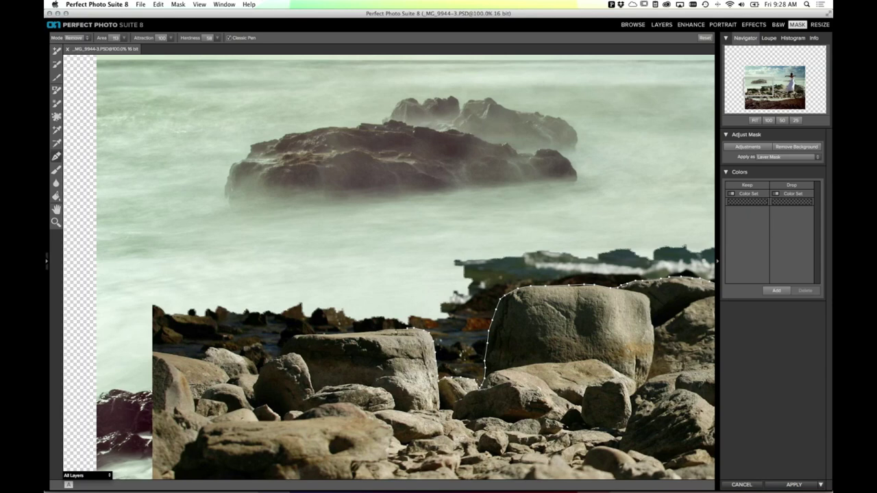
pyautogui.moveTo(398, 333); pyautogui.dragTo(291, 341)
pyautogui.moveTo(282, 351)
pyautogui.mouseDown()
pyautogui.moveTo(244, 379)
pyautogui.moveTo(430, 331)
pyautogui.moveTo(437, 381)
pyautogui.moveTo(256, 373)
pyautogui.moveTo(163, 356)
pyautogui.mouseUp()
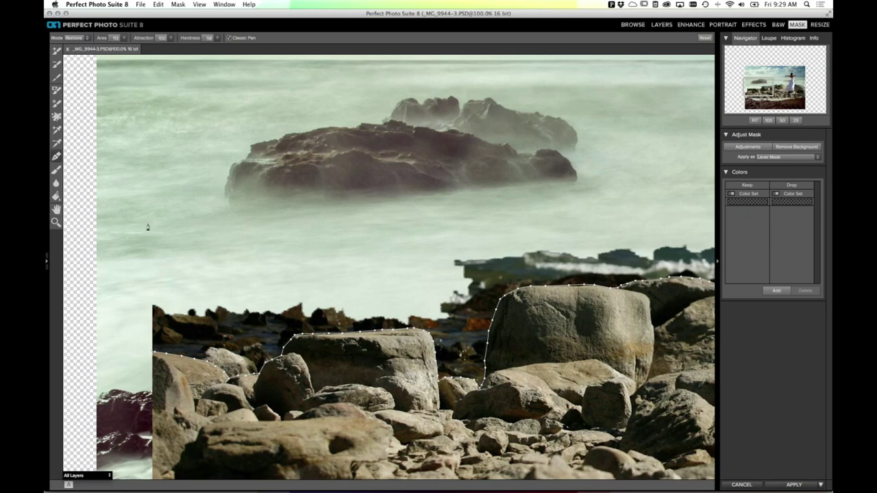
# Step: Close the path through the open sea back to the dress to enclose the leftover water above the rocks
pyautogui.press('super+0')
pyautogui.press('super+minus')
pyautogui.press('super+minus')
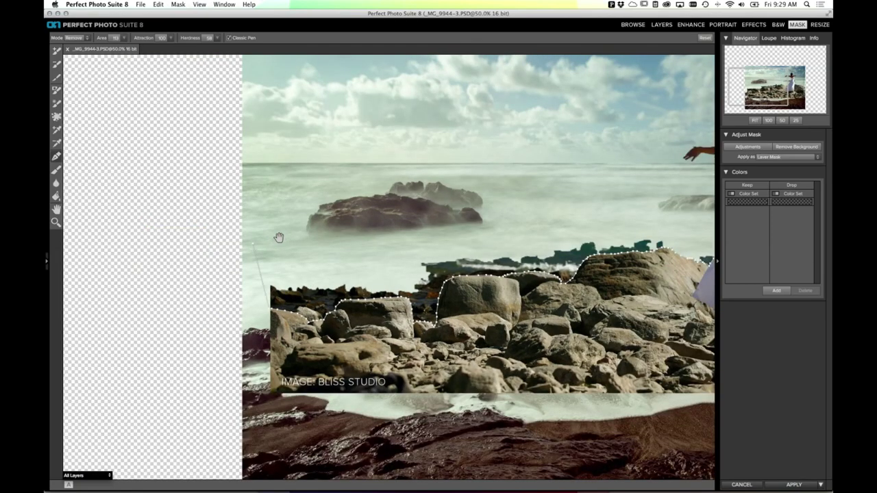
pyautogui.moveTo(441, 209); pyautogui.dragTo(315, 211)
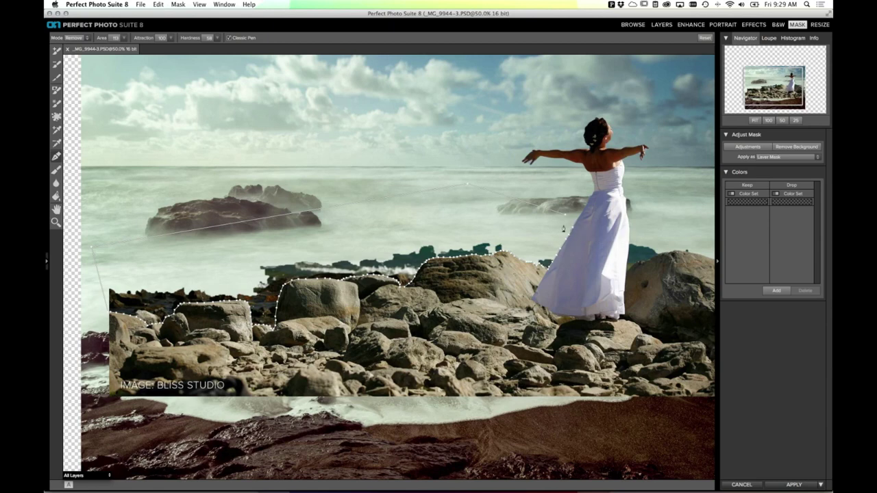
pyautogui.click(572, 231)
# Step: Undo the last action, then remove the enclosed leftover background with the pen's Hardness set to 38
pyautogui.press('super+z')
pyautogui.click(204, 38)
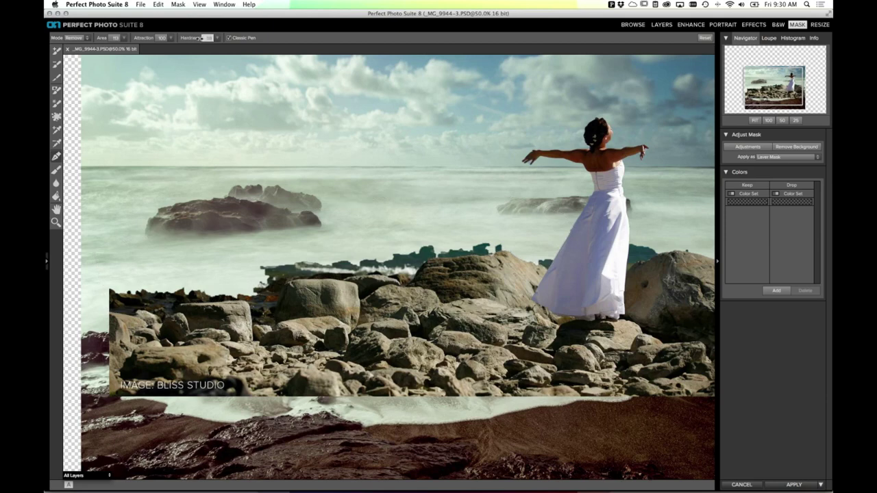
pyautogui.moveTo(200, 37); pyautogui.dragTo(180, 37)
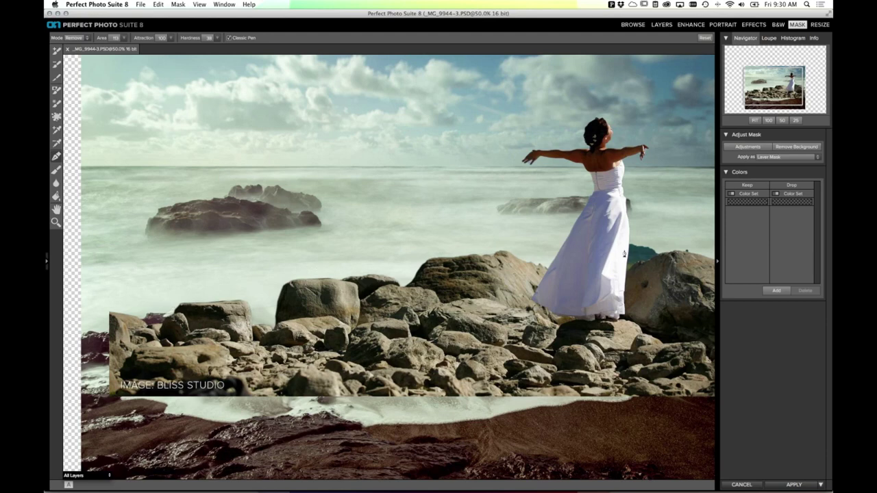
# Step: Outline and remove the teal water patch between the dress's right edge and the boulder beside it
pyautogui.press('super+0')
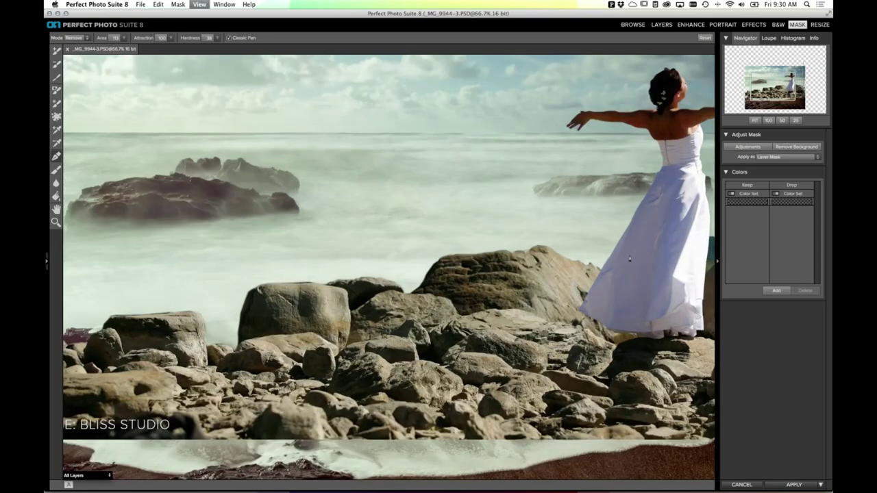
pyautogui.press('super+1')
pyautogui.moveTo(574, 247); pyautogui.dragTo(274, 251)
pyautogui.moveTo(480, 248); pyautogui.dragTo(260, 251)
pyautogui.moveTo(411, 240); pyautogui.dragTo(315, 235)
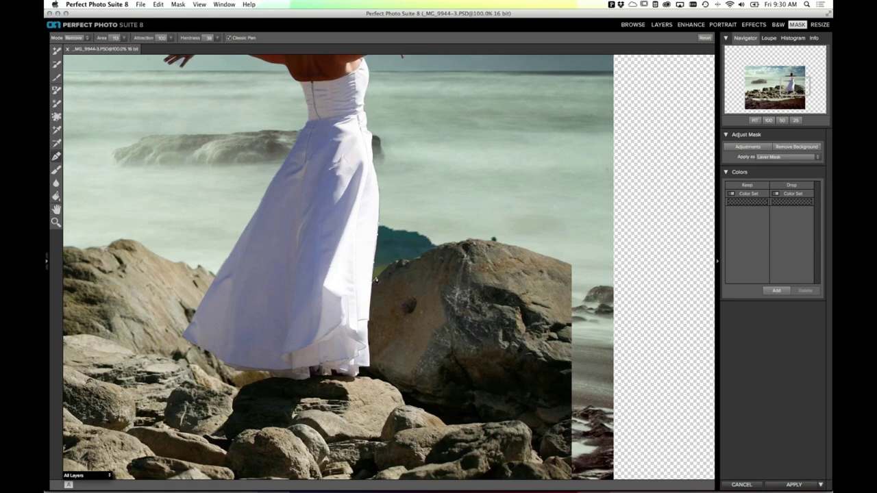
pyautogui.moveTo(375, 279)
pyautogui.mouseDown()
pyautogui.moveTo(396, 259)
pyautogui.moveTo(415, 263)
pyautogui.moveTo(452, 244)
pyautogui.mouseUp()
pyautogui.press('Escape')
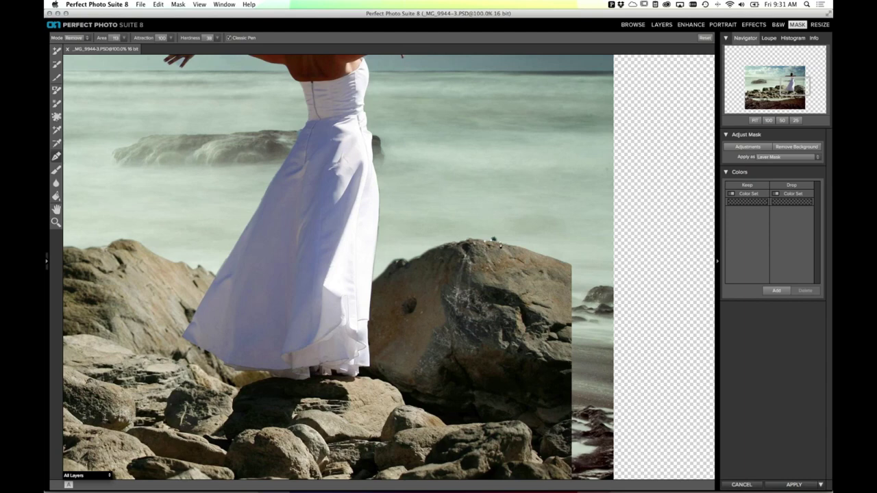
# Step: Enclose the small dark remnant above the right boulder with the pen and fit the whole composite in view
pyautogui.click(513, 225)
pyautogui.click(481, 224)
pyautogui.click(484, 243)
pyautogui.doubleClick(57, 209)
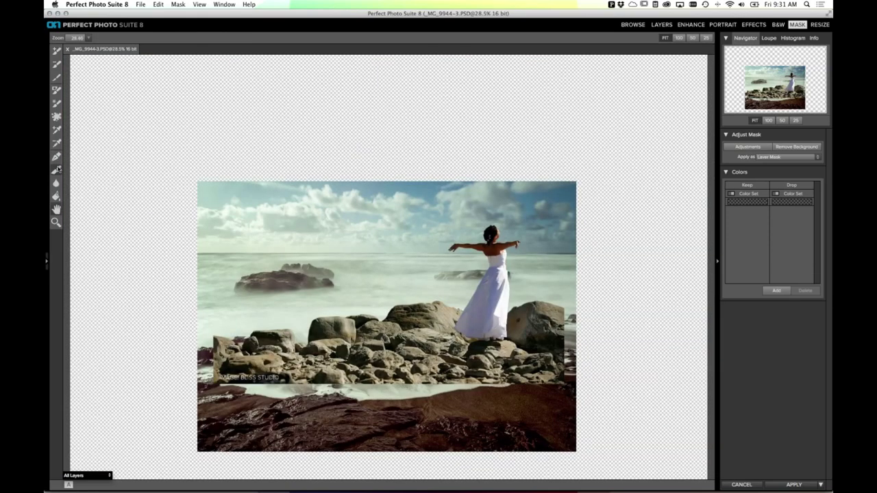
# Step: Ready the mask edge tool in Remove mode at size 100 and examine the cutout's edges along the rocks and dress
pyautogui.click(57, 170)
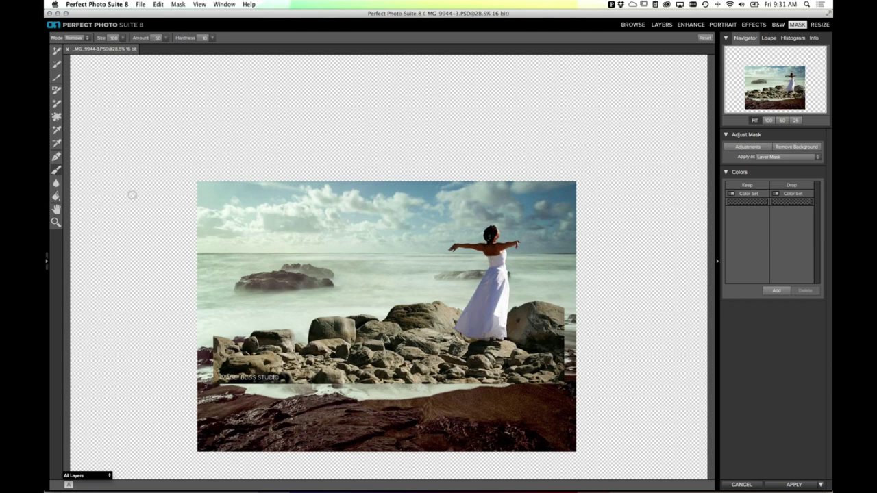
pyautogui.press(']')
pyautogui.press('super+equal')
pyautogui.press('super+equal')
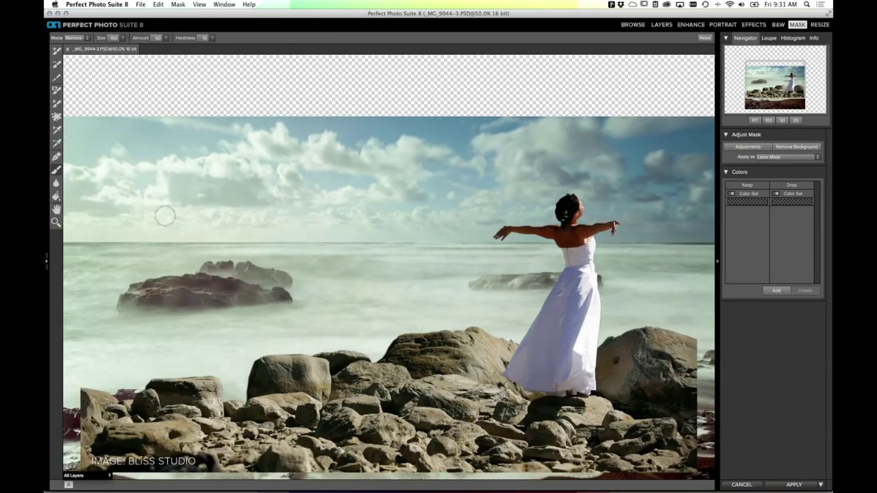
pyautogui.press('super+equal')
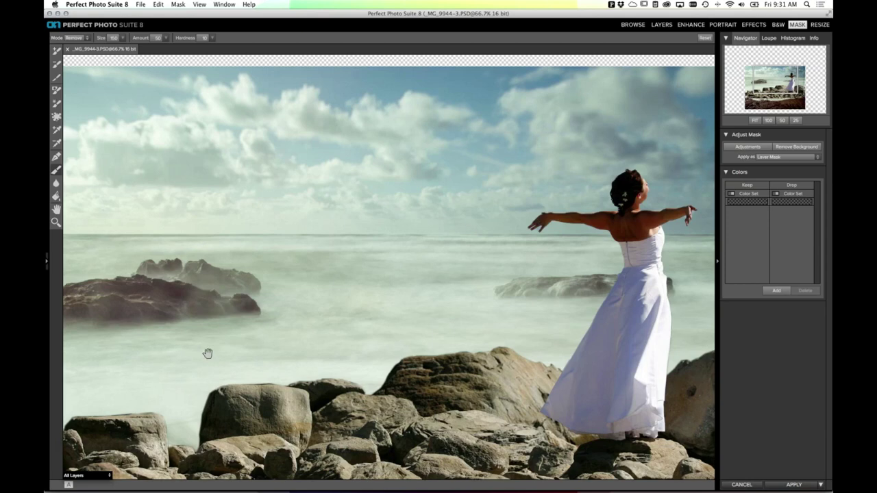
pyautogui.moveTo(207, 355)
pyautogui.mouseDown()
pyautogui.moveTo(274, 295)
pyautogui.moveTo(333, 276)
pyautogui.mouseUp()
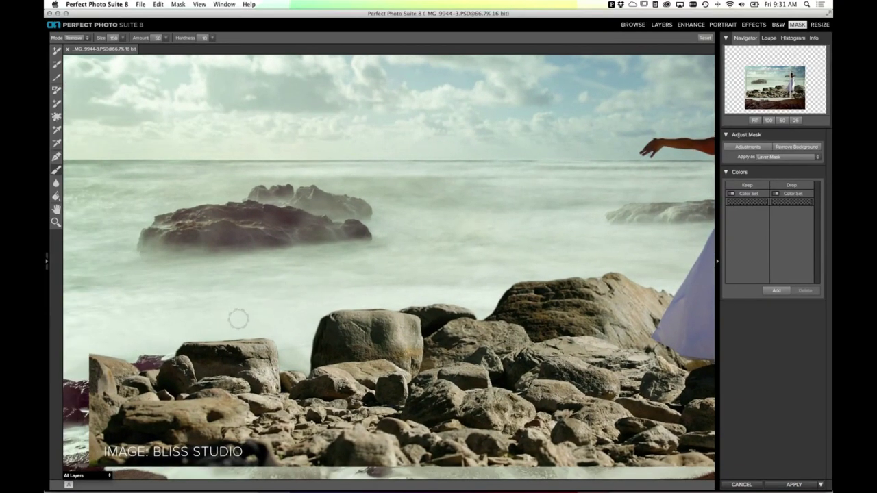
pyautogui.press('[')
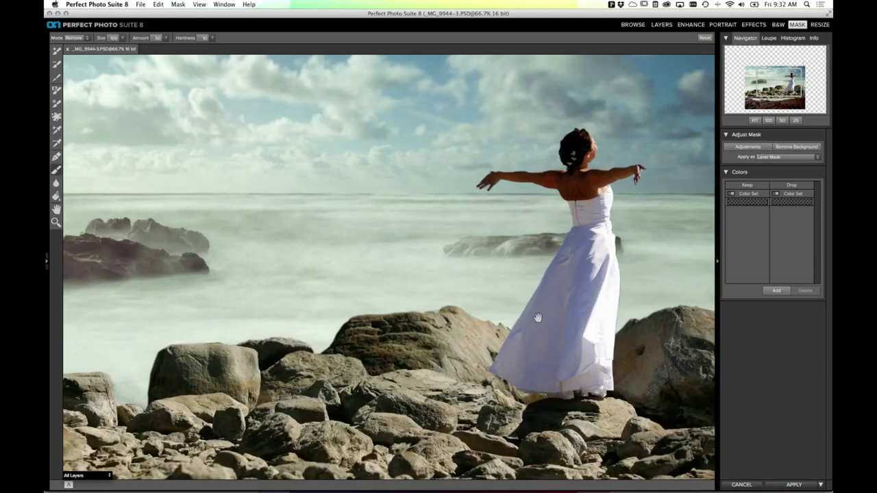
pyautogui.moveTo(538, 317); pyautogui.dragTo(491, 304)
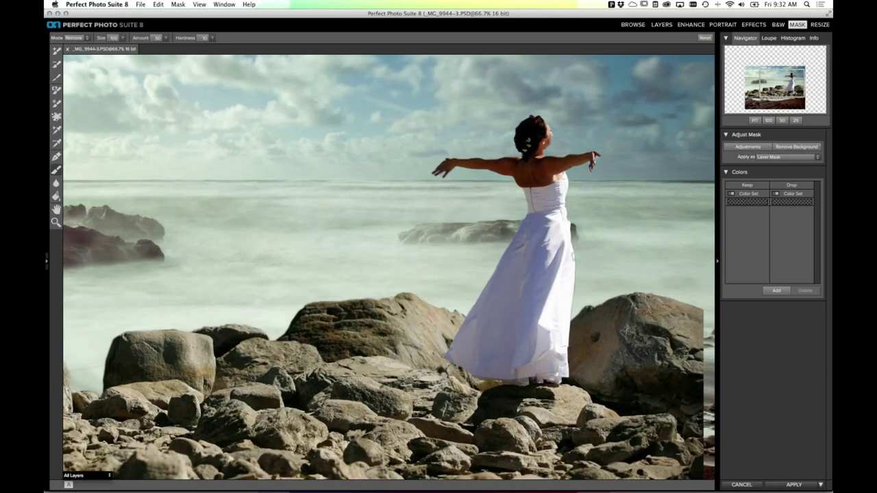
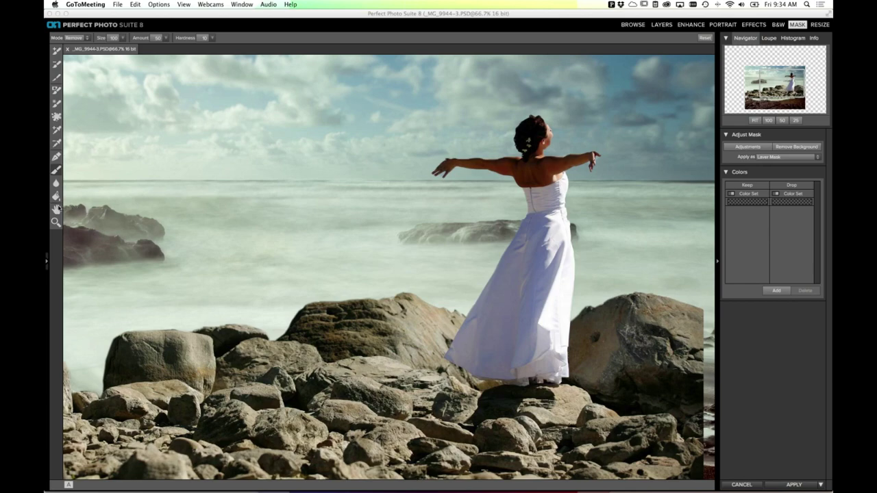
# Step: Apply the finished mask to the woman's layer and return to the layered composite
pyautogui.click(59, 208)
pyautogui.doubleClick(57, 208)
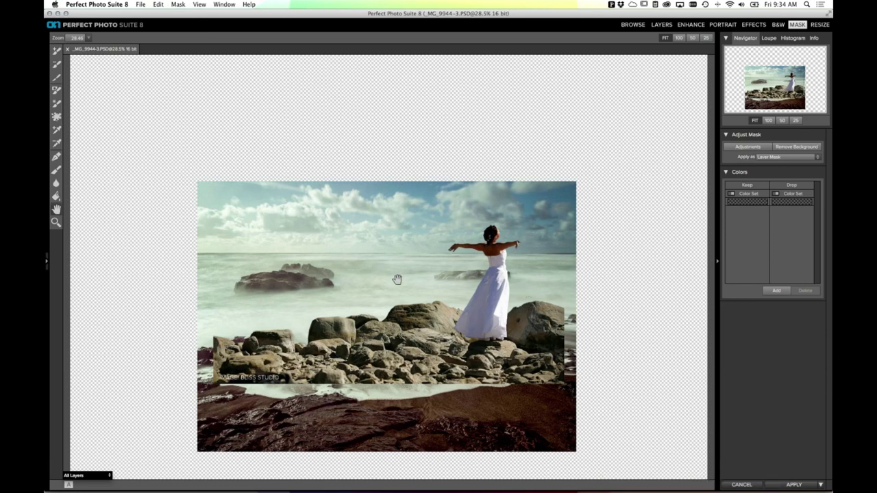
pyautogui.click(793, 484)
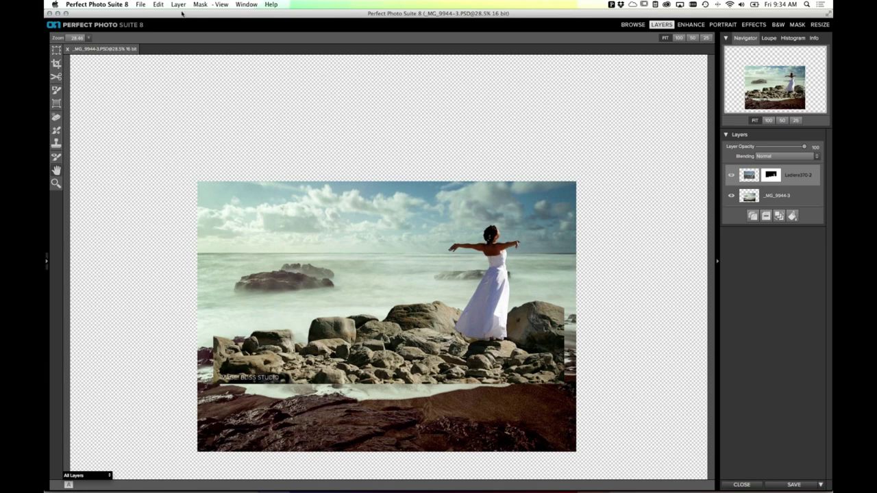
# Step: Move the masked woman-and-rocks layer slightly upward over the seascape and apply the transform
pyautogui.click(57, 50)
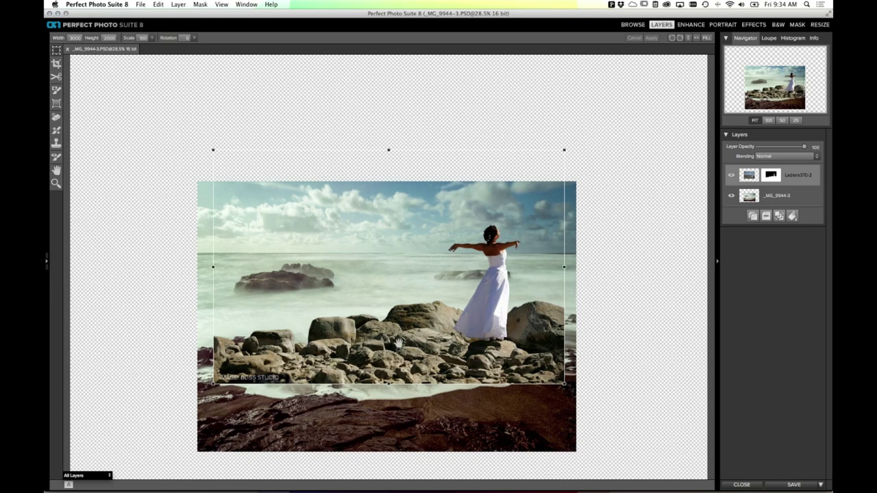
pyautogui.moveTo(398, 342); pyautogui.dragTo(398, 334)
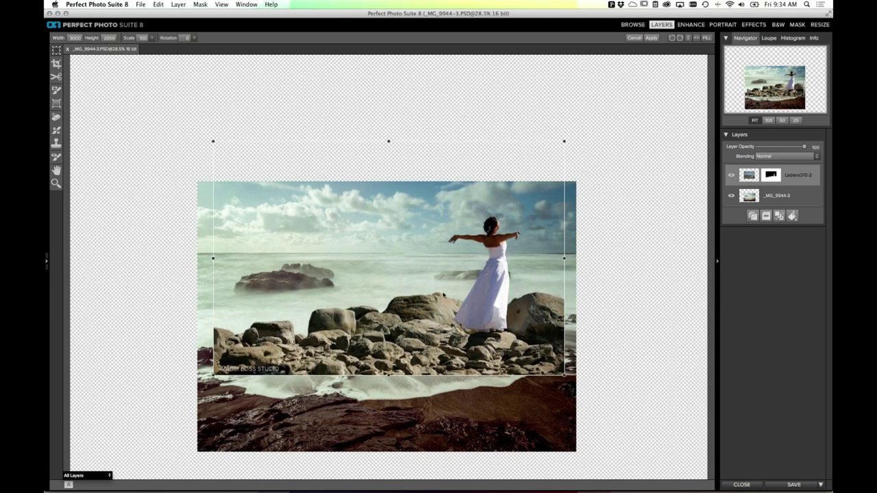
pyautogui.click(651, 39)
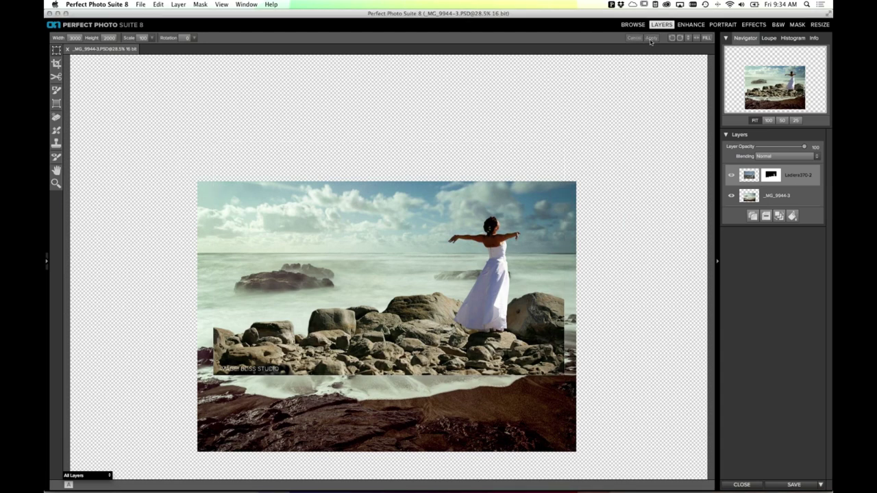
# Step: Crop the composite to the area inside the rock photo, 2944 wide, cutting away the brown shore and the image credit
pyautogui.click(57, 64)
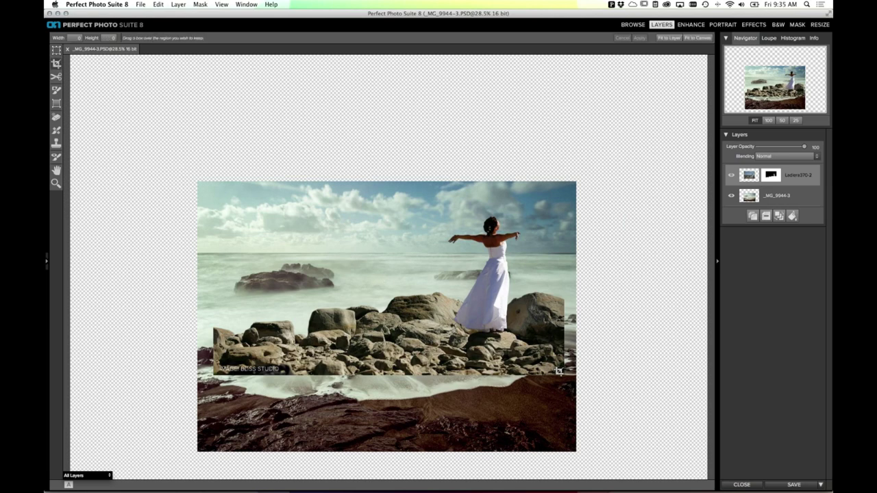
pyautogui.moveTo(559, 371); pyautogui.dragTo(216, 181)
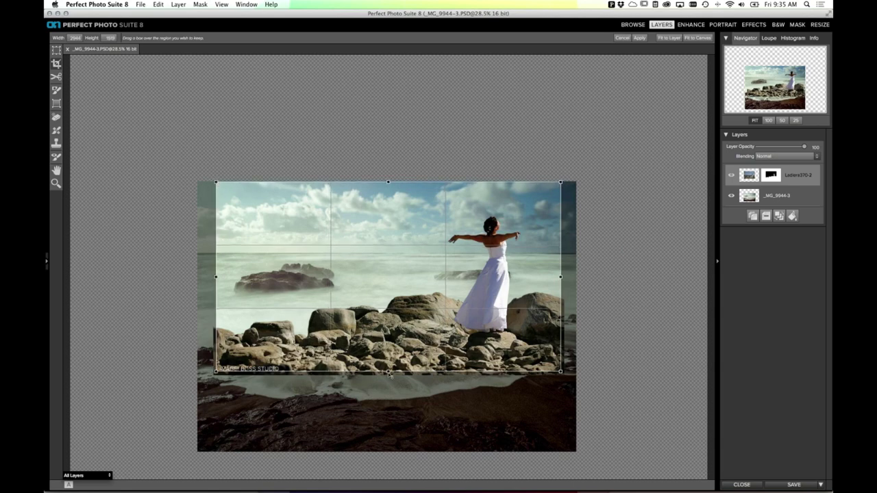
pyautogui.moveTo(388, 373); pyautogui.dragTo(389, 364)
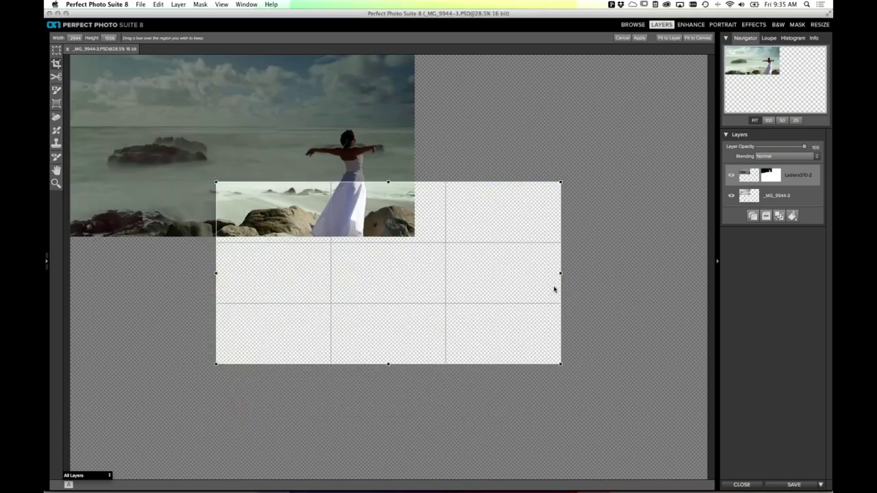
pyautogui.press('Return')
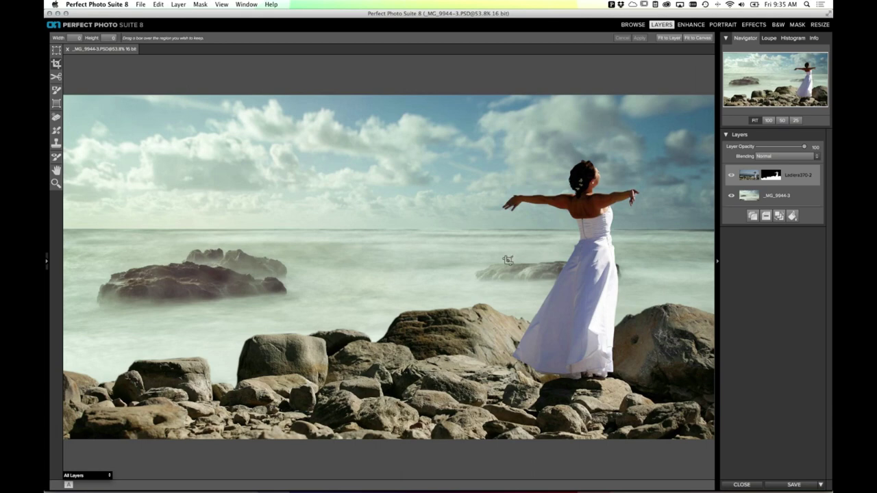
# Step: Erase the small distant rock behind the woman's dress from the _MG_9944-3 layer with the object eraser at size 150
pyautogui.click(773, 197)
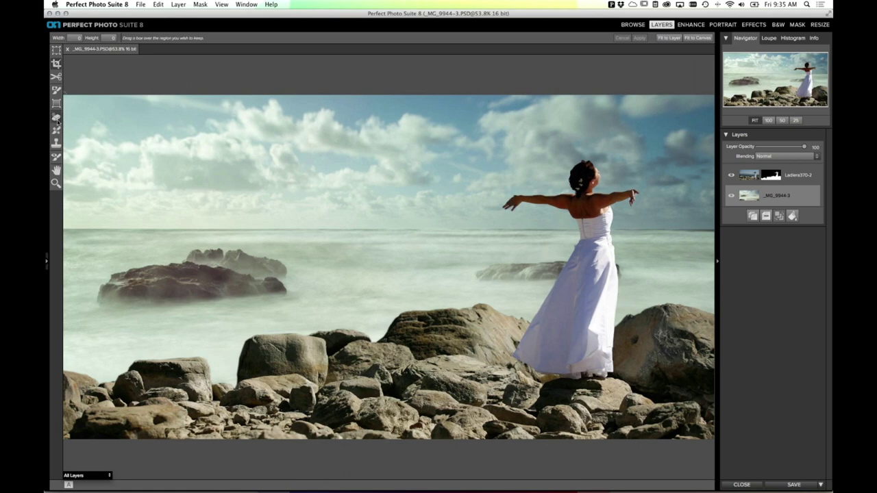
pyautogui.press('b')
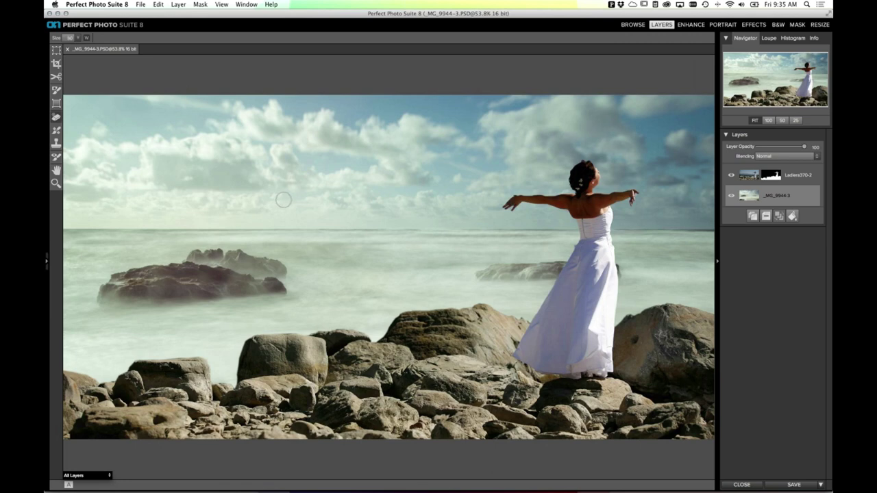
pyautogui.press(']')
pyautogui.moveTo(487, 271)
pyautogui.mouseDown()
pyautogui.moveTo(613, 269)
pyautogui.moveTo(618, 277)
pyautogui.mouseUp()
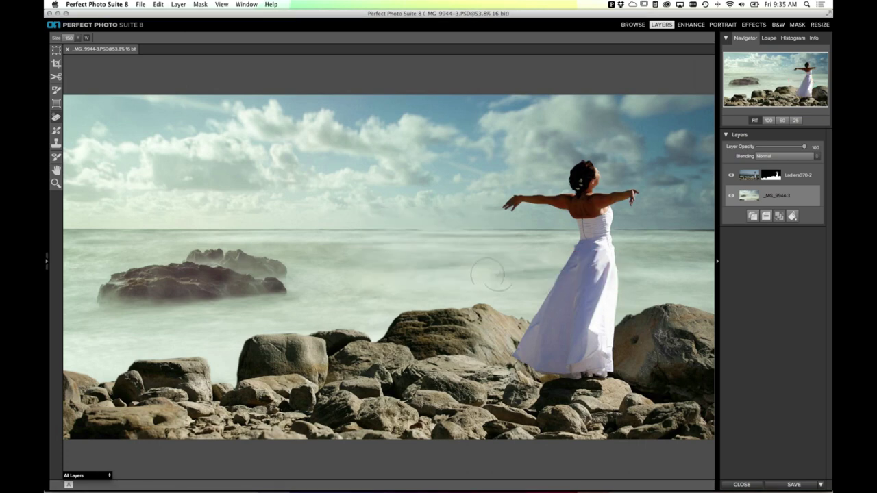
pyautogui.moveTo(506, 274); pyautogui.dragTo(557, 276)
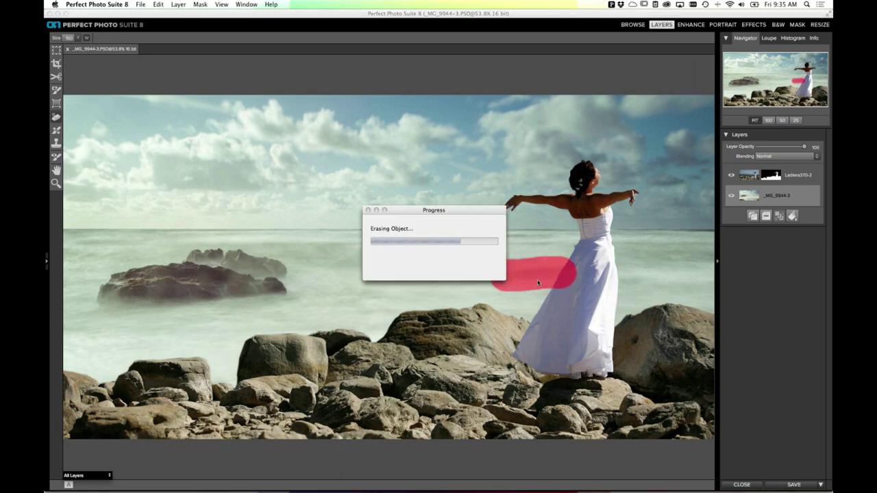
pyautogui.click(500, 291)
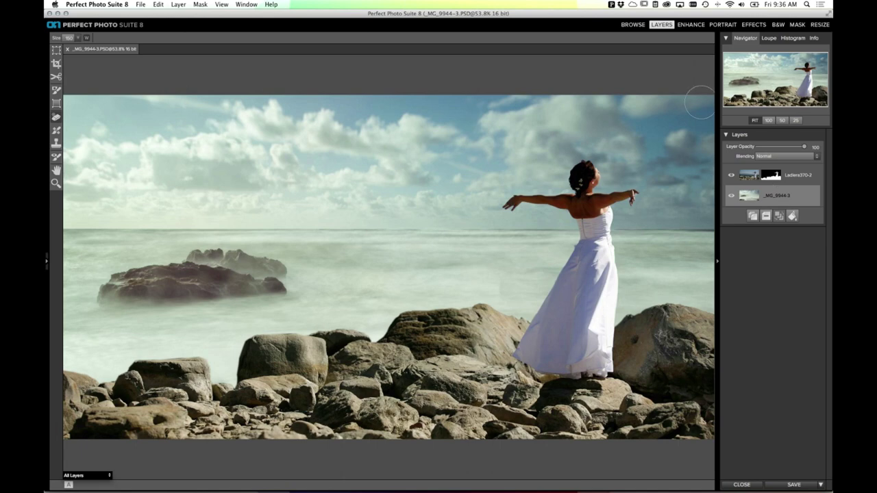
# Step: Enhance the seascape layer with Brightness at -12 and a slight Temperature adjustment, and apply it
pyautogui.click(691, 26)
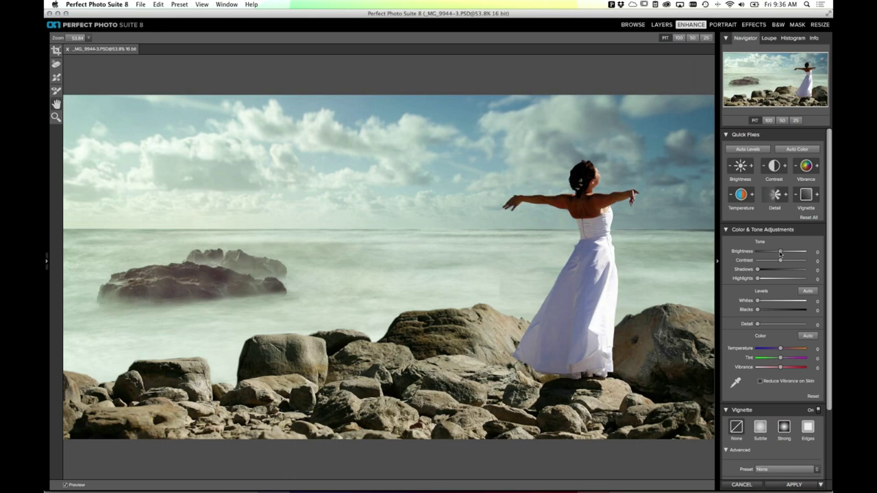
pyautogui.moveTo(780, 252); pyautogui.dragTo(776, 253)
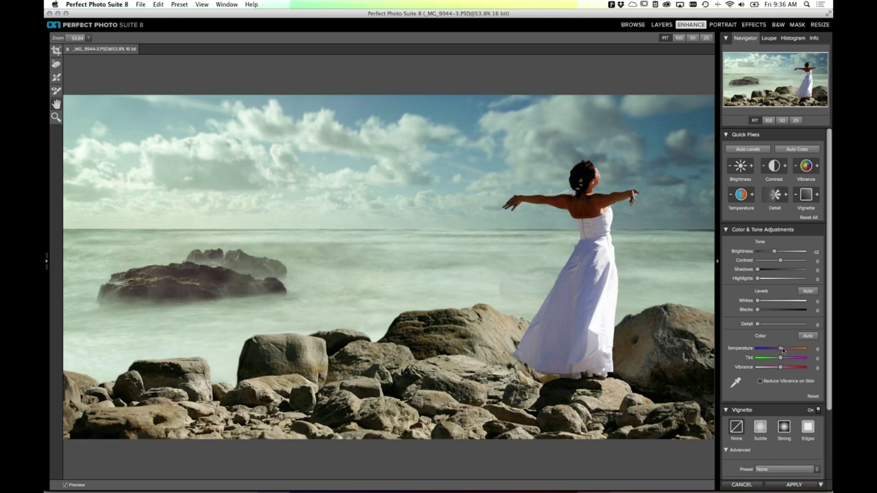
pyautogui.moveTo(783, 350); pyautogui.dragTo(785, 351)
pyautogui.moveTo(783, 350); pyautogui.dragTo(782, 350)
pyautogui.click(783, 485)
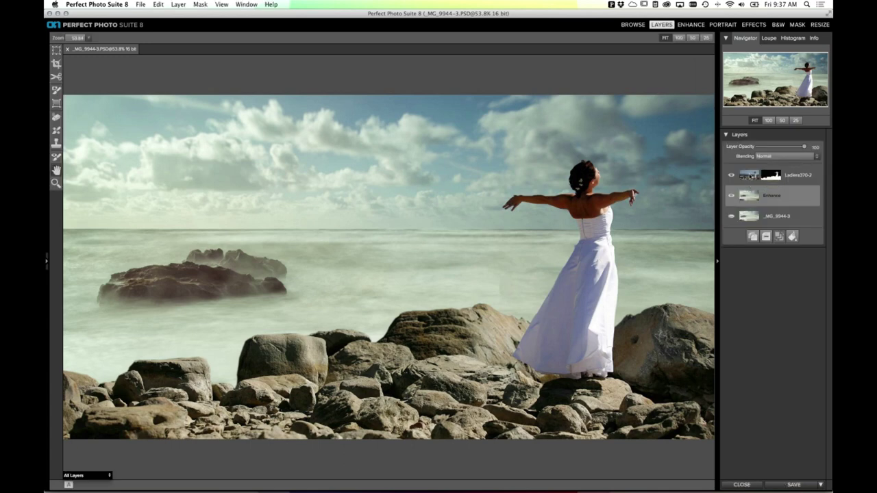
# Step: Create a new stamped layer of the whole composite above the masked Ladiera370-2 layer
pyautogui.click(748, 174)
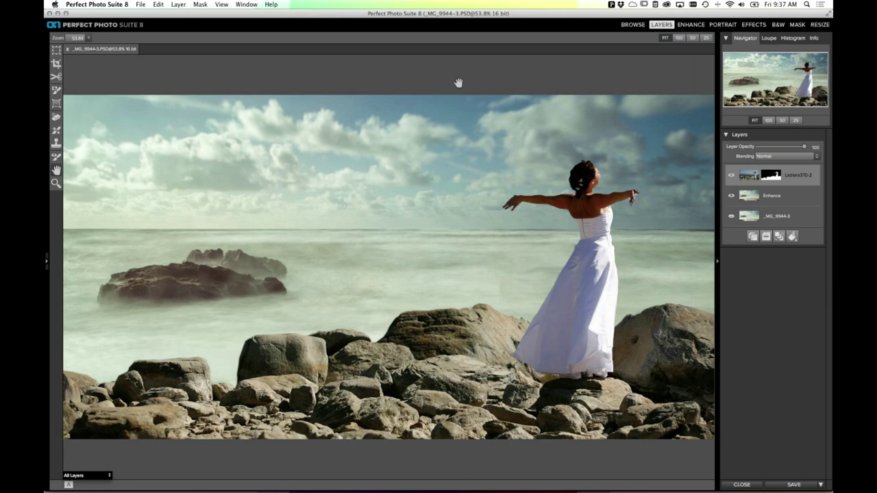
pyautogui.click(178, 5)
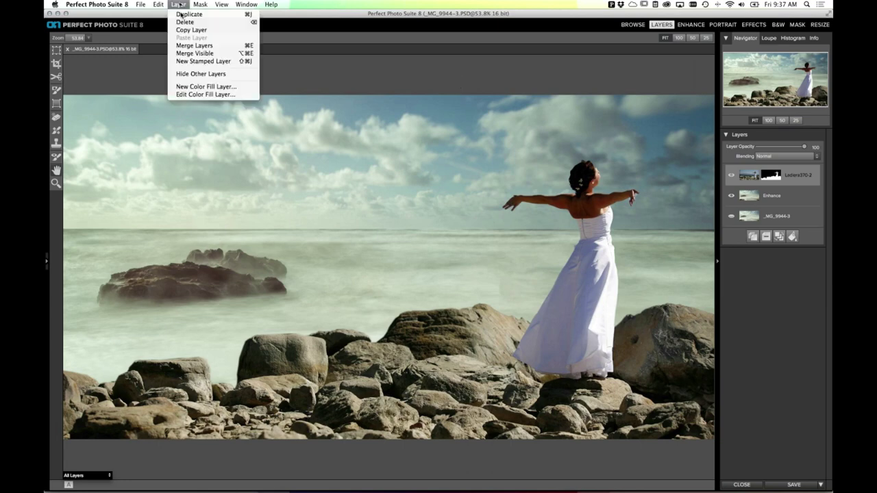
pyautogui.click(186, 61)
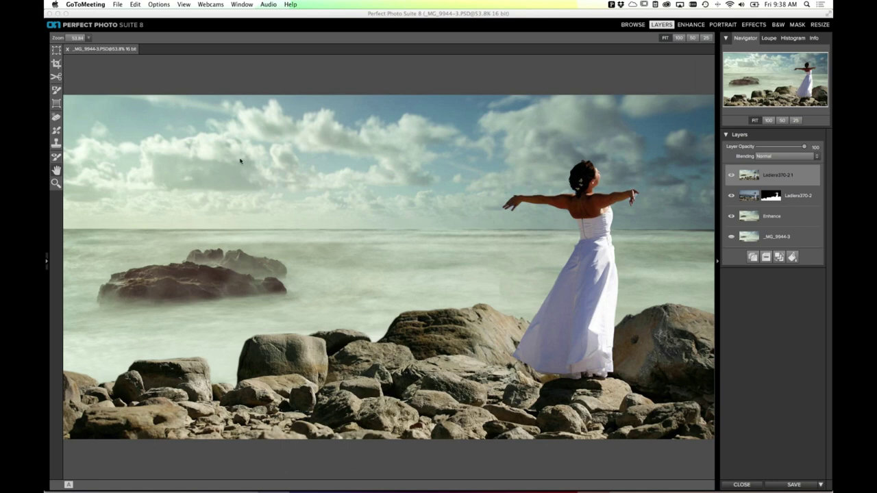
pyautogui.click(57, 64)
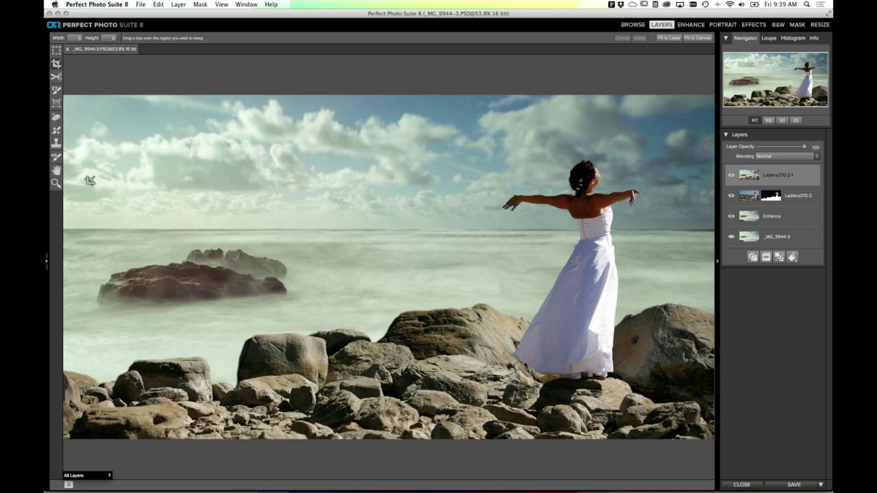
pyautogui.click(57, 171)
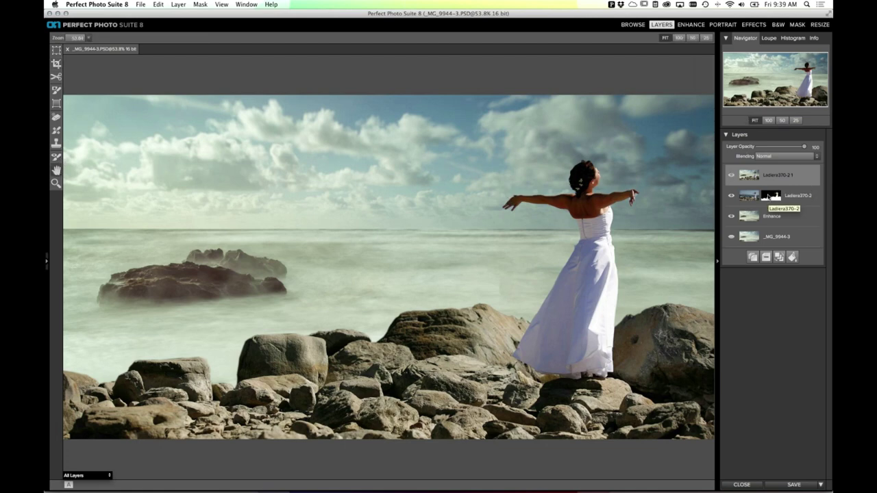
# Step: Convert the stamped composite layer to black and white with the Dramatic Sky preset from the 20th Century Classic Silver category
pyautogui.click(778, 24)
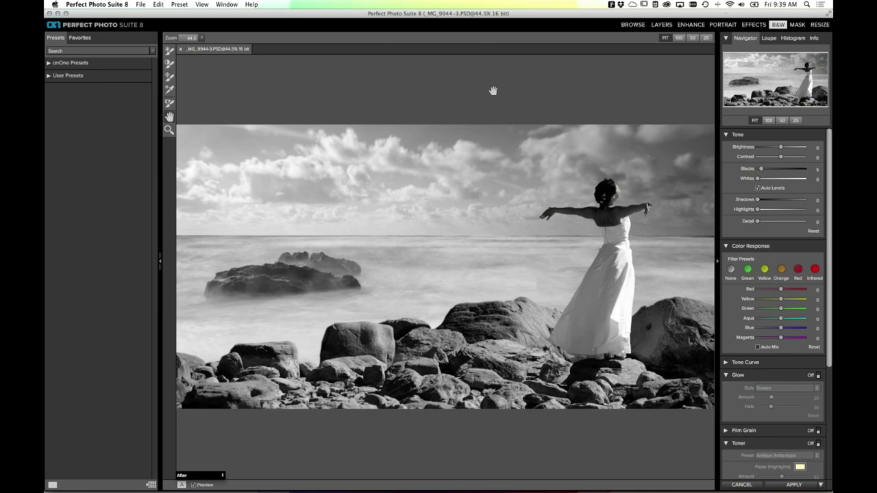
pyautogui.click(48, 64)
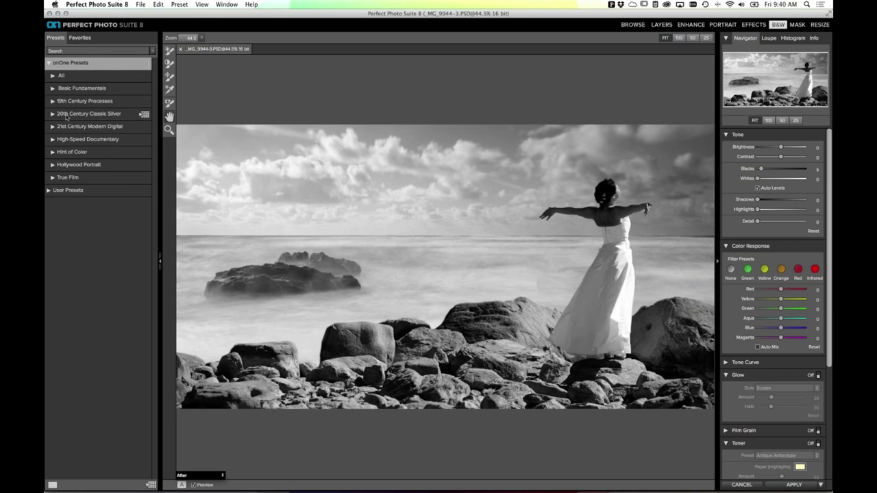
pyautogui.click(52, 116)
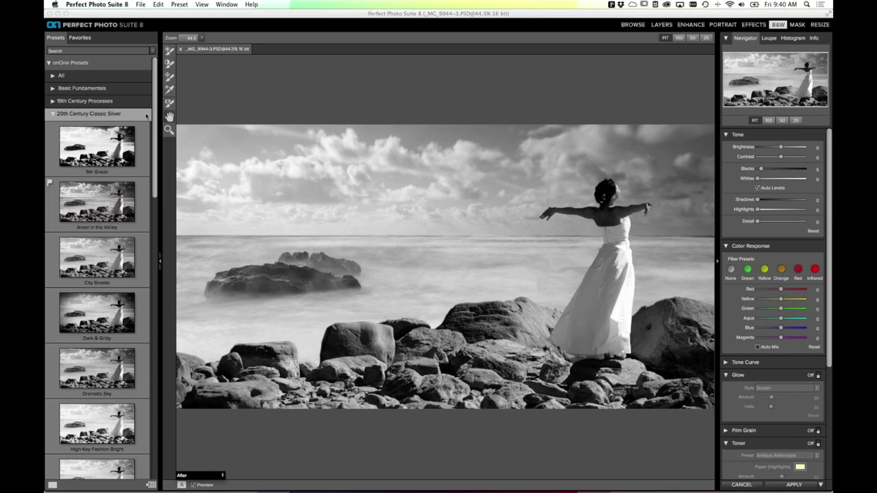
pyautogui.click(145, 114)
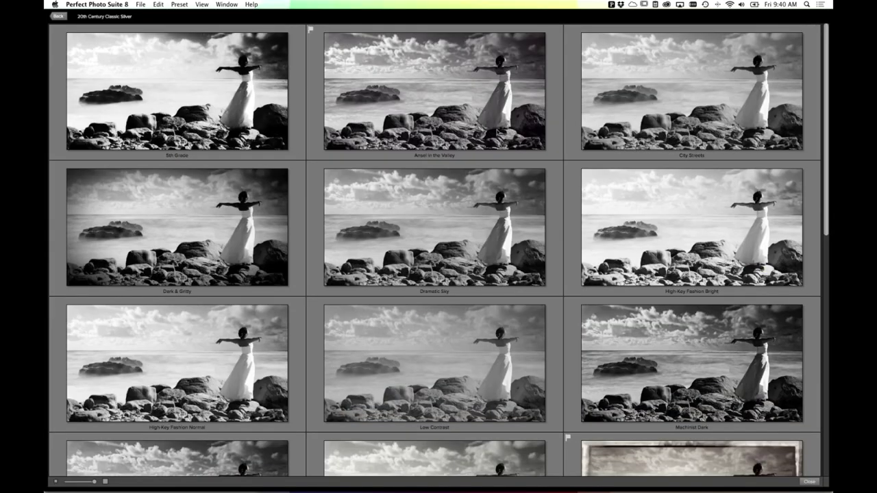
pyautogui.scroll(-5, 438, 250)
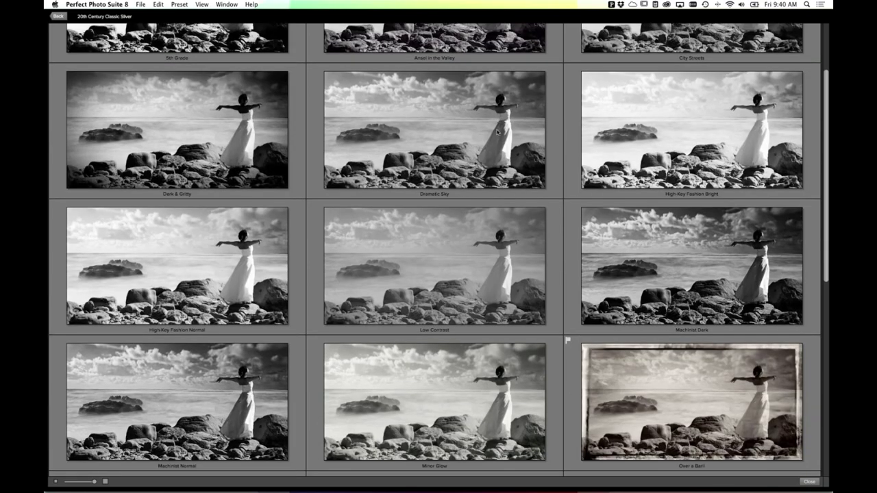
pyautogui.scroll(-3, 439, 250)
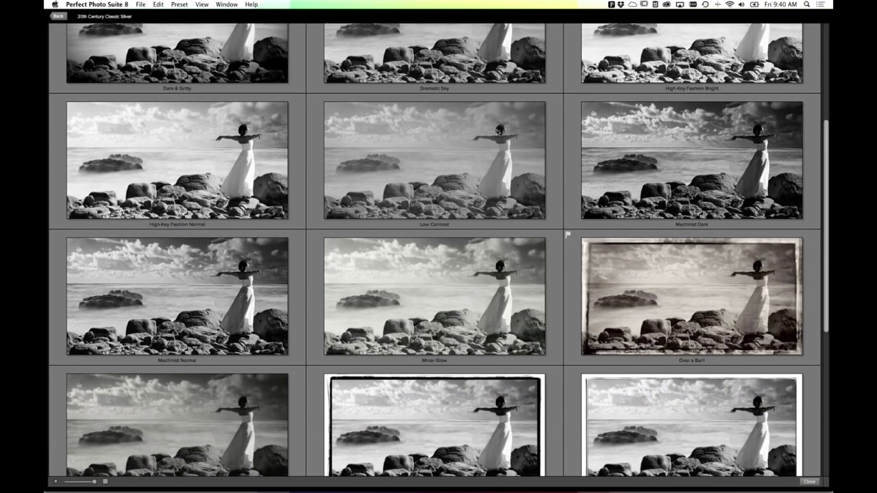
pyautogui.scroll(-3, 498, 132)
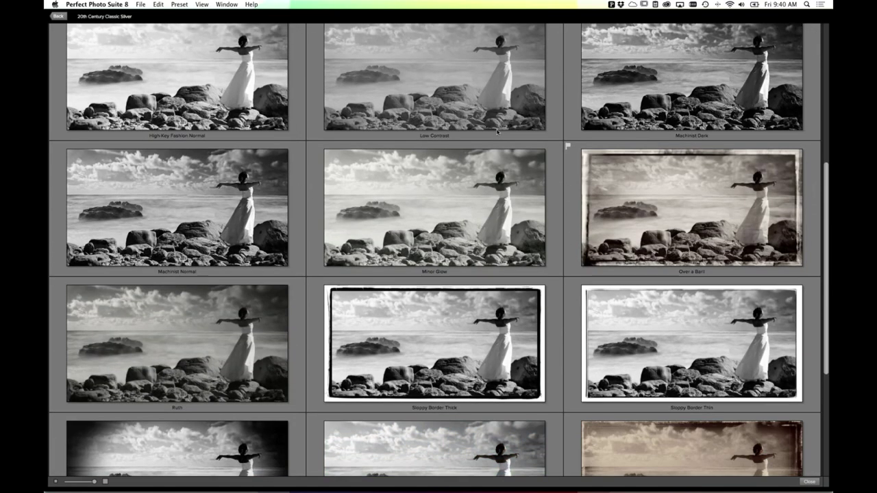
pyautogui.scroll(-8, 498, 132)
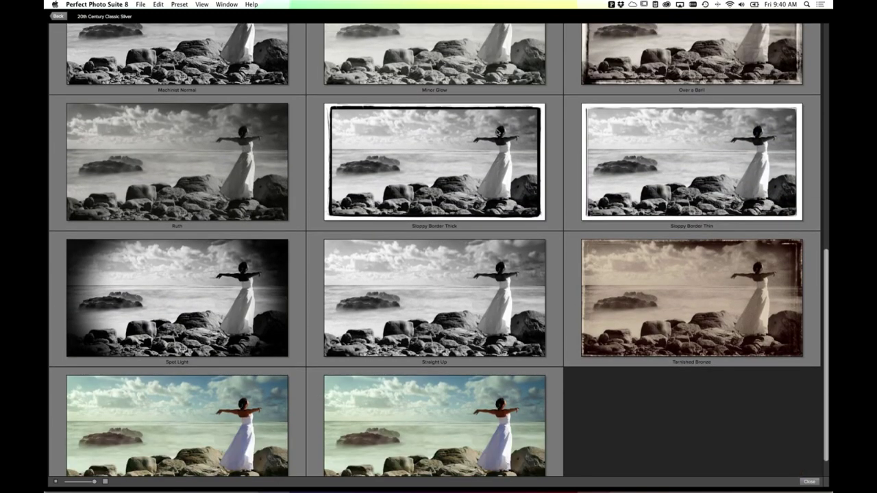
pyautogui.scroll(8, 498, 132)
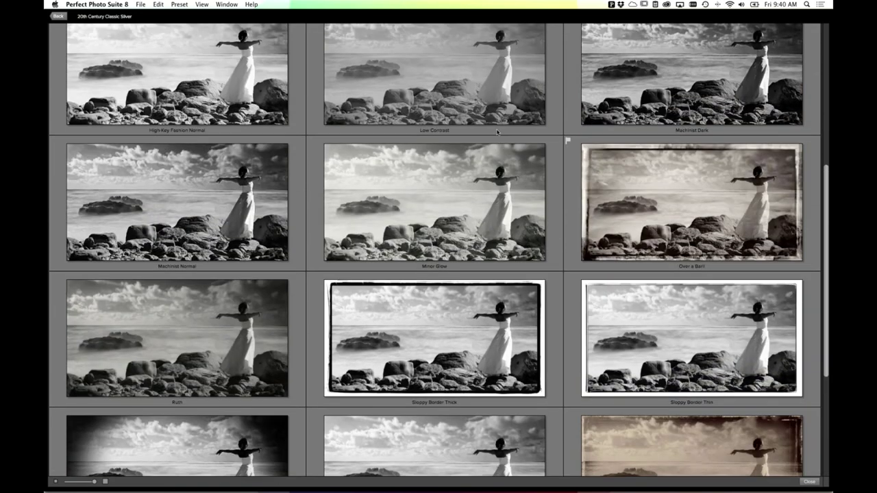
pyautogui.scroll(5, 498, 132)
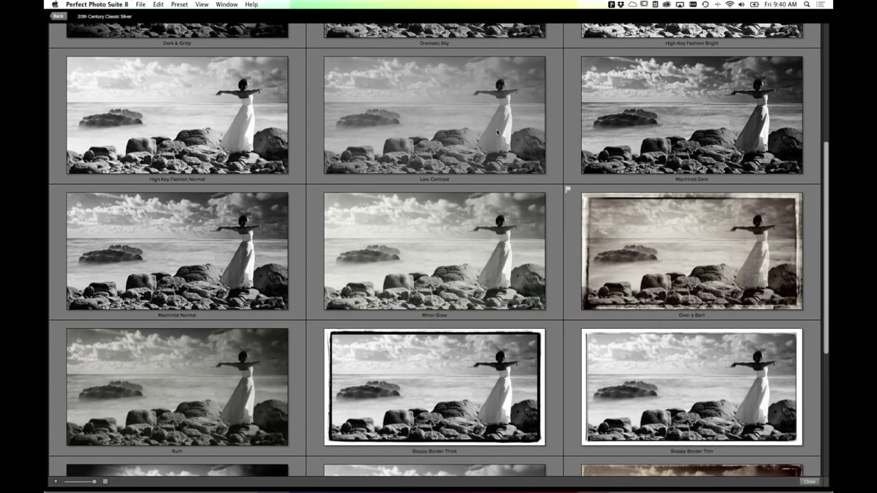
pyautogui.scroll(3, 498, 132)
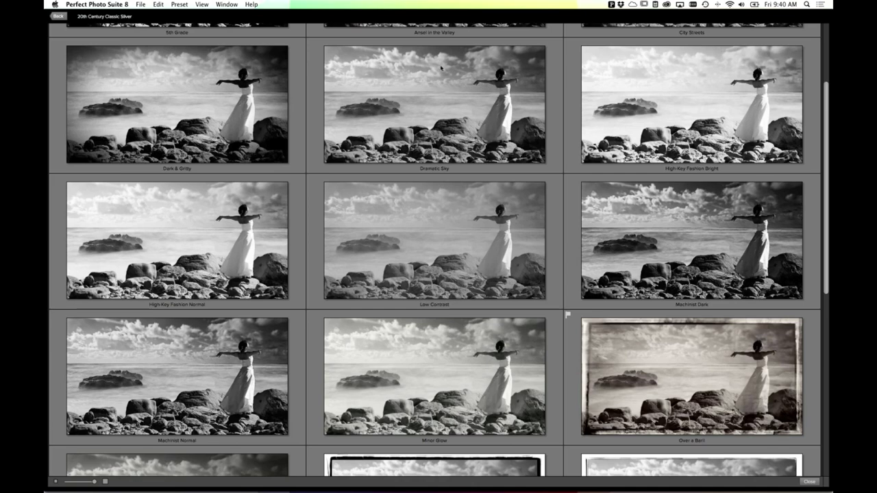
pyautogui.click(436, 96)
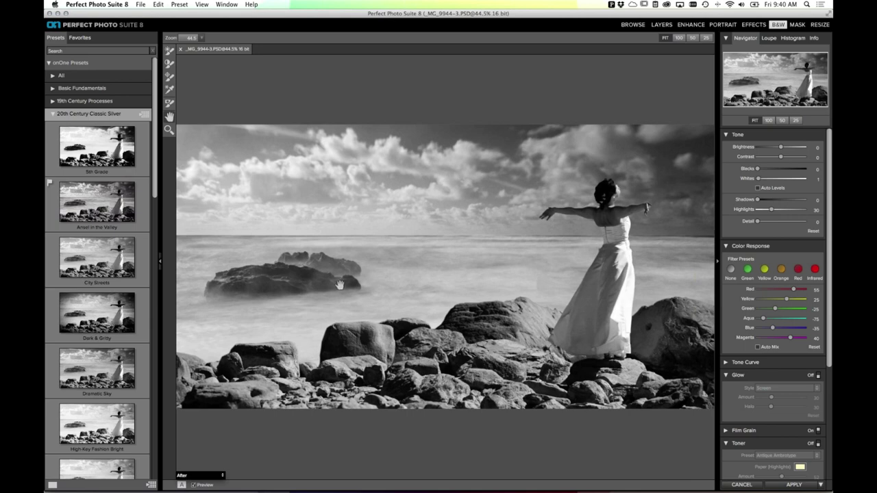
# Step: Darken the foreground rocks with the brightness brush at size 300 with Perfect Brush turned off
pyautogui.click(169, 51)
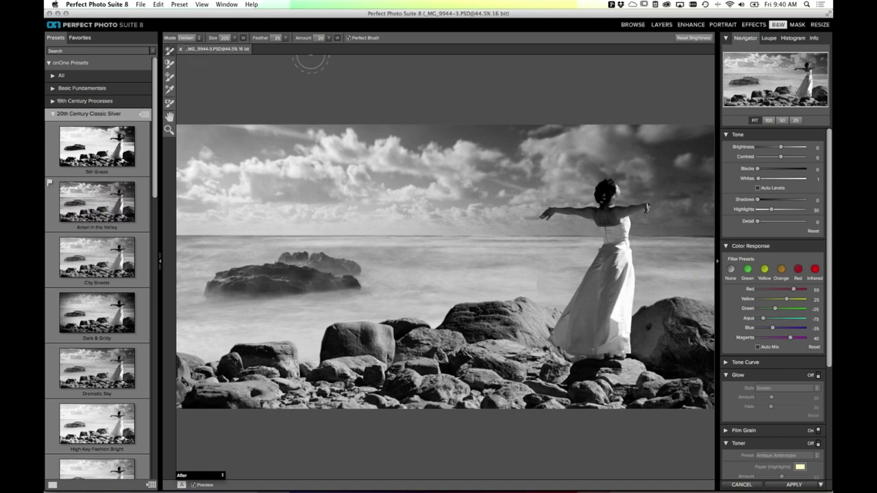
pyautogui.press('x')
pyautogui.click(348, 38)
pyautogui.press(']')
pyautogui.press(']')
pyautogui.press(']')
pyautogui.press('[')
pyautogui.moveTo(410, 402)
pyautogui.mouseDown()
pyautogui.moveTo(414, 387)
pyautogui.moveTo(394, 384)
pyautogui.moveTo(363, 344)
pyautogui.moveTo(344, 346)
pyautogui.moveTo(328, 382)
pyautogui.moveTo(278, 409)
pyautogui.moveTo(255, 392)
pyautogui.moveTo(277, 360)
pyautogui.moveTo(208, 400)
pyautogui.moveTo(192, 384)
pyautogui.moveTo(315, 411)
pyautogui.moveTo(421, 394)
pyautogui.moveTo(382, 353)
pyautogui.moveTo(411, 350)
pyautogui.moveTo(425, 384)
pyautogui.moveTo(483, 391)
pyautogui.moveTo(520, 373)
pyautogui.moveTo(504, 330)
pyautogui.moveTo(472, 329)
pyautogui.moveTo(511, 326)
pyautogui.moveTo(537, 350)
pyautogui.moveTo(549, 383)
pyautogui.moveTo(675, 391)
pyautogui.moveTo(696, 374)
pyautogui.moveTo(700, 351)
pyautogui.moveTo(681, 322)
pyautogui.moveTo(582, 401)
pyautogui.moveTo(407, 388)
pyautogui.moveTo(462, 375)
pyautogui.mouseUp()
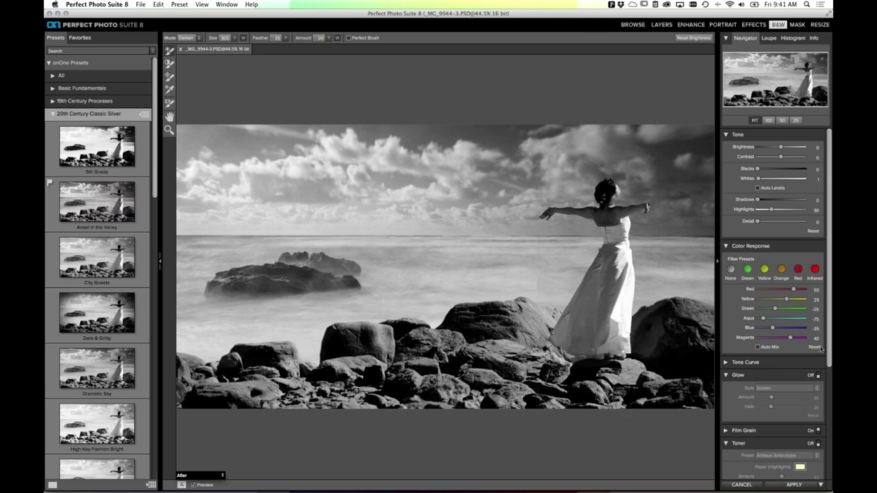
# Step: Turn on the Toner for the black-and-white image and set its preset to Iron Blue 1
pyautogui.moveTo(829, 353); pyautogui.dragTo(829, 405)
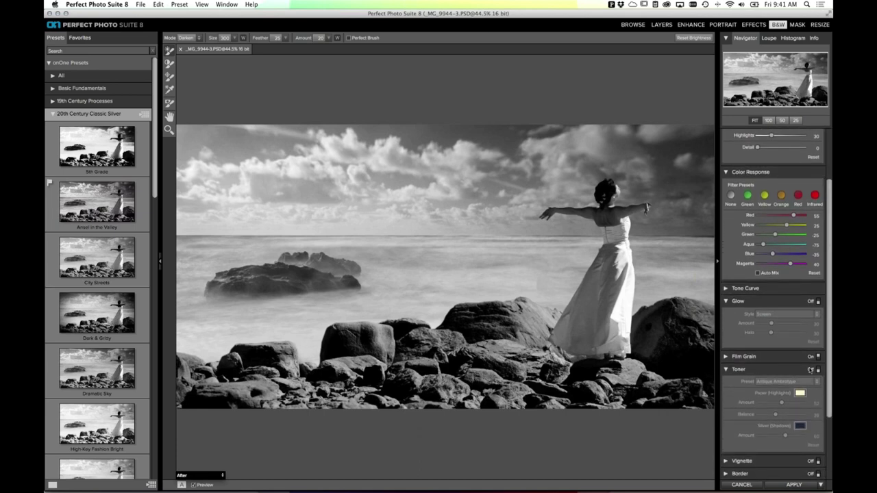
pyautogui.click(818, 369)
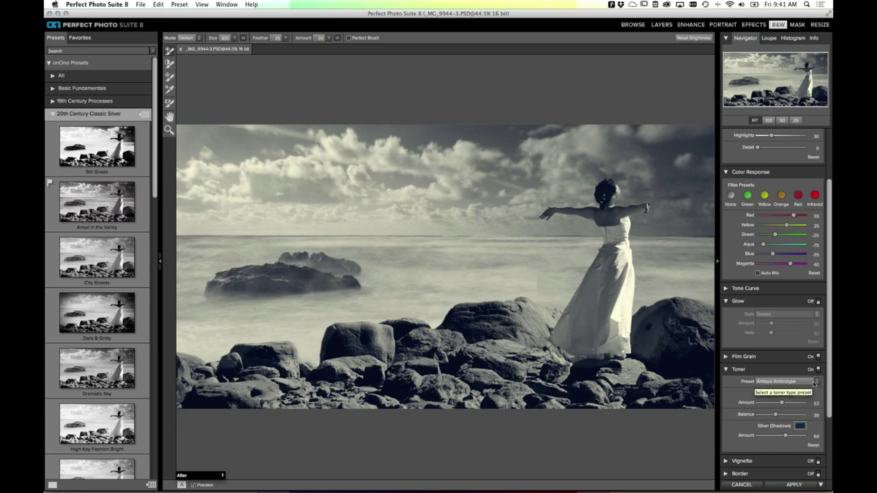
pyautogui.click(815, 383)
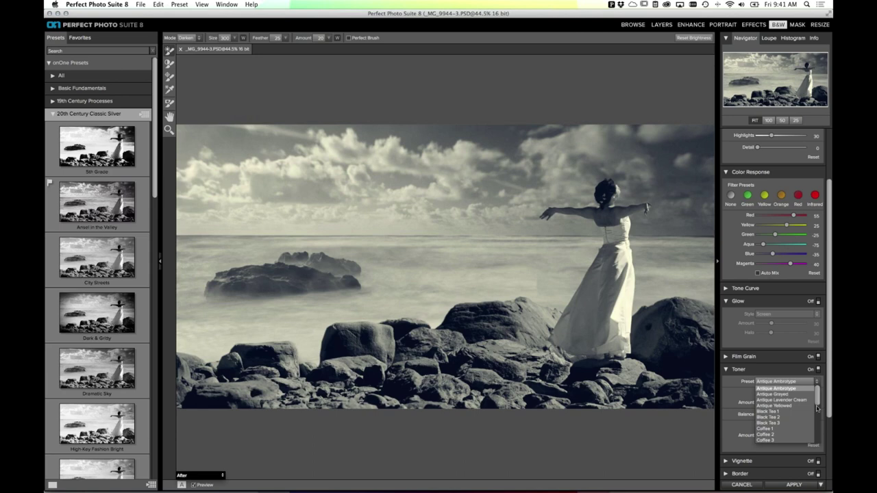
pyautogui.scroll(-5, 817, 409)
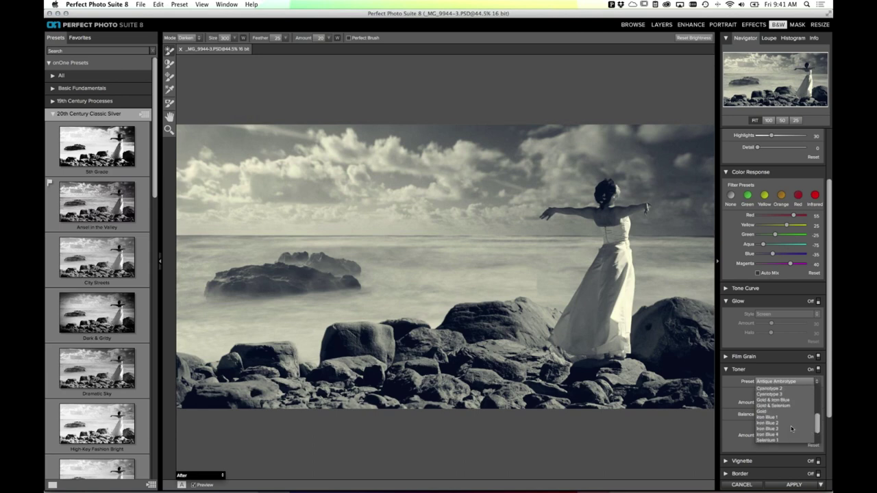
pyautogui.click(791, 429)
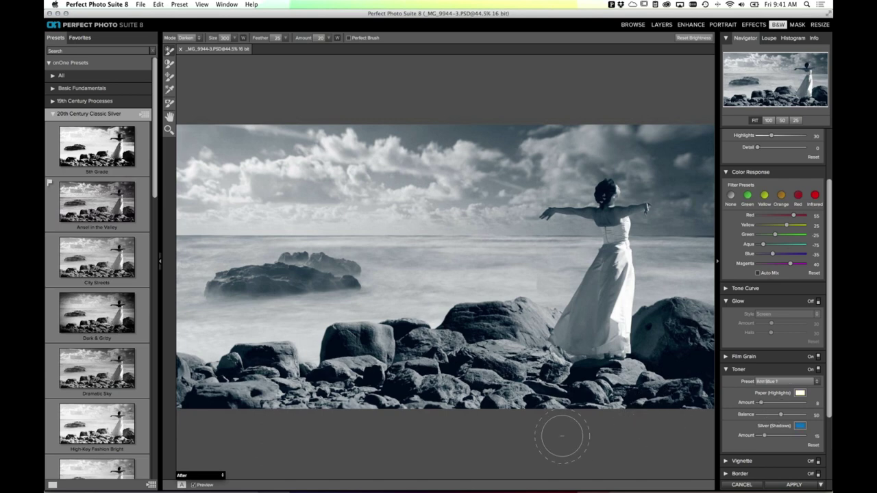
# Step: Compare the toned image with the color original by toggling the preview, and cancel the black-and-white conversion
pyautogui.press('super+0')
pyautogui.press('super+p')
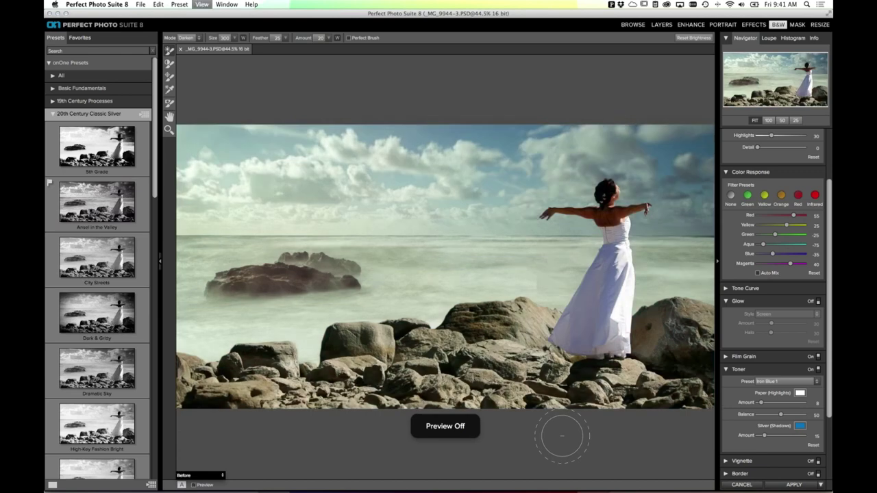
pyautogui.press('super+p')
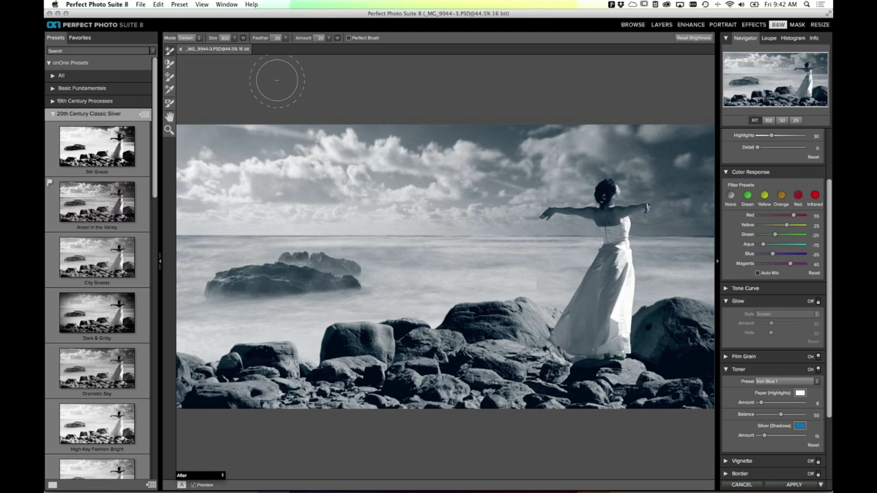
pyautogui.click(731, 484)
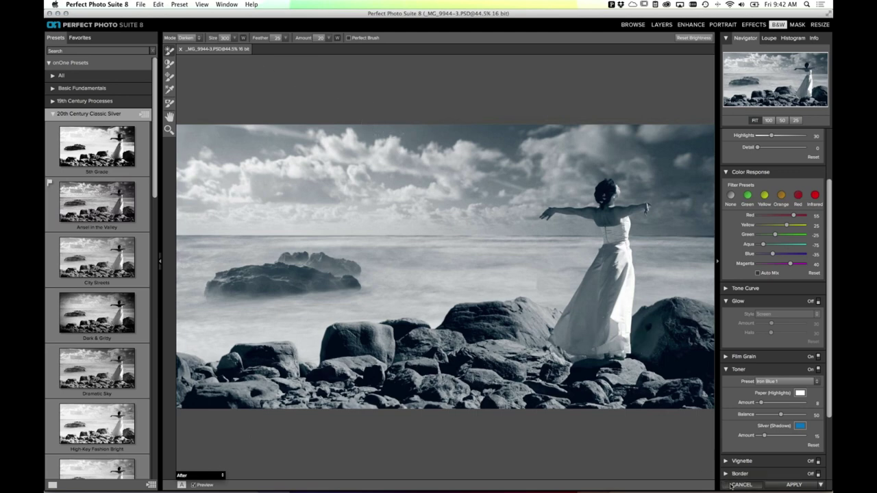
pyautogui.click(490, 260)
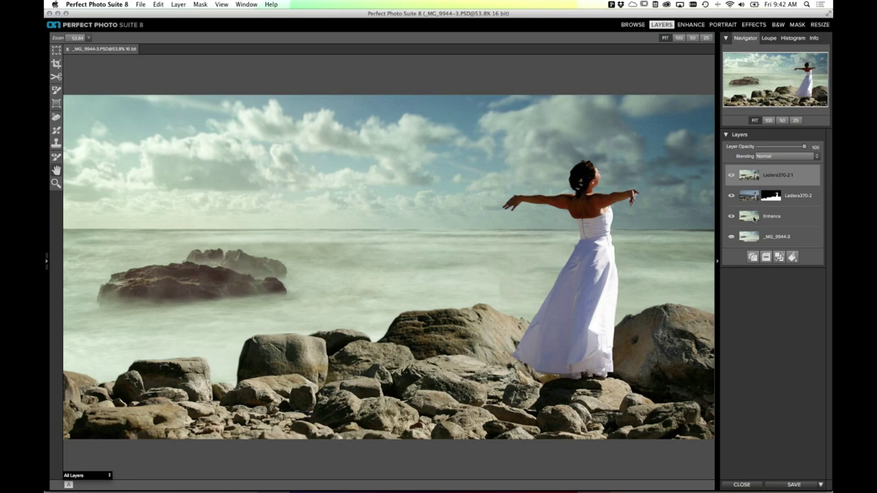
# Step: Delete the stamped layer above the masked Ladiera370-2 layer and flip the Enhance seascape layer horizontally
pyautogui.click(766, 259)
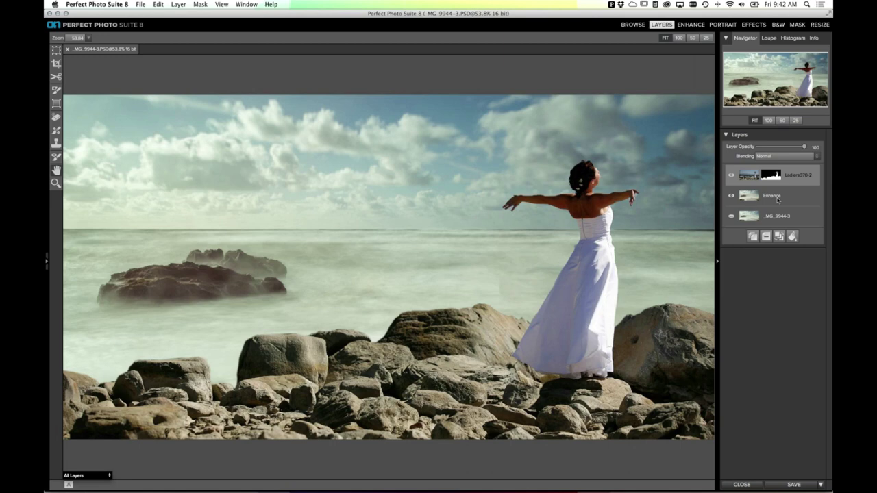
pyautogui.click(777, 199)
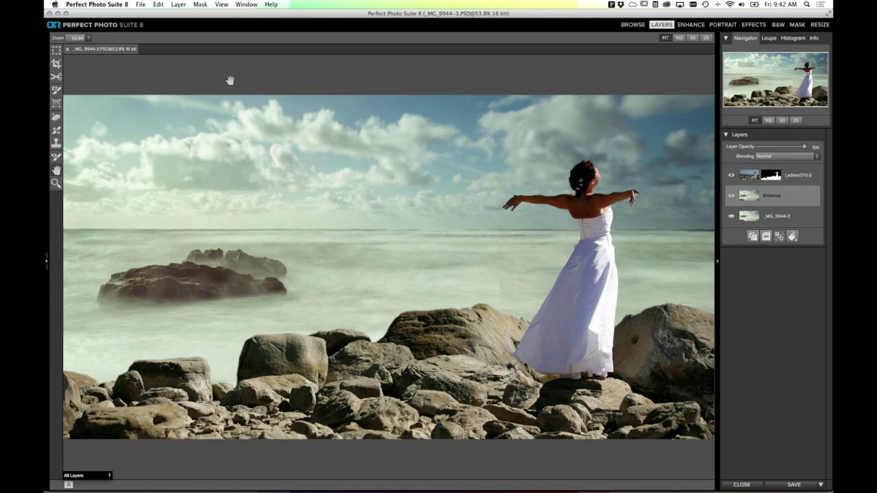
pyautogui.click(57, 49)
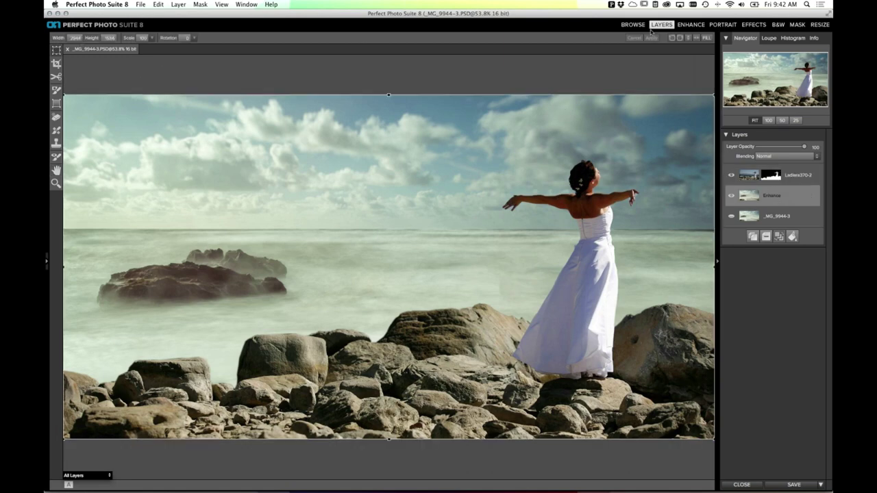
pyautogui.click(696, 39)
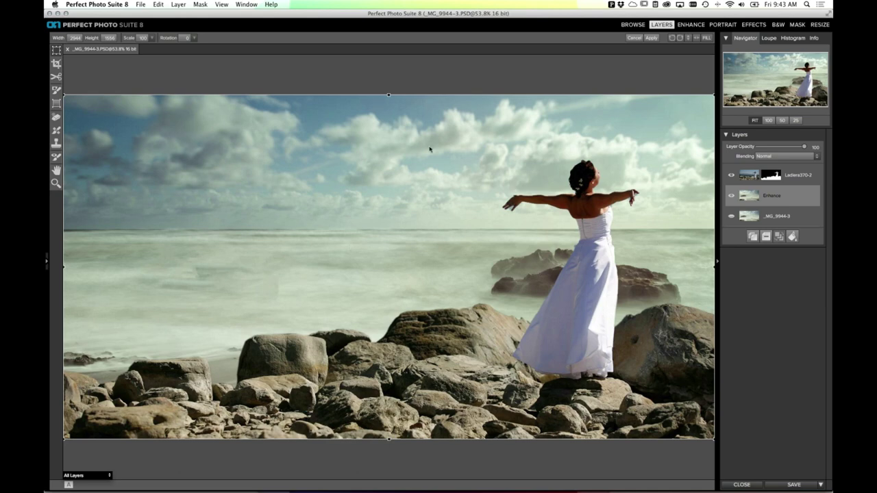
# Step: Close the _MG_9944-3.PSD composite without saving its changes and switch to Adobe Photoshop Lightroom 5
pyautogui.press('super+s')
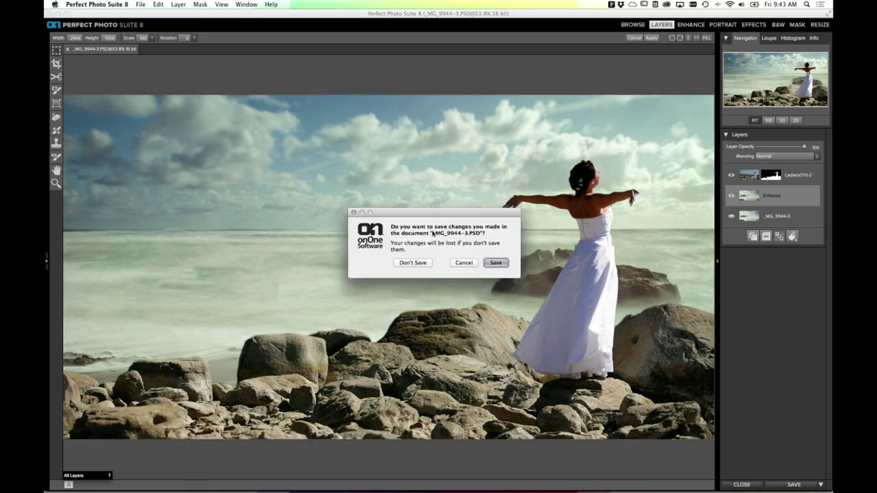
pyautogui.click(413, 260)
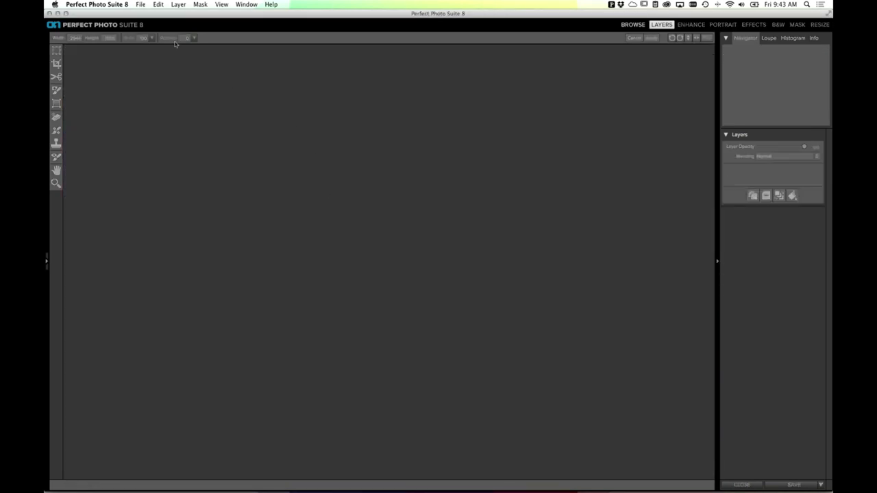
pyautogui.moveTo(404, 489)
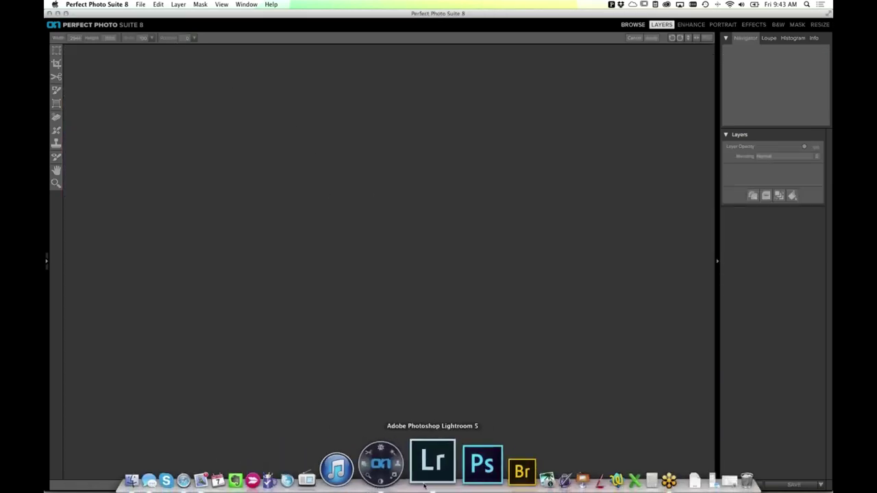
pyautogui.click(425, 483)
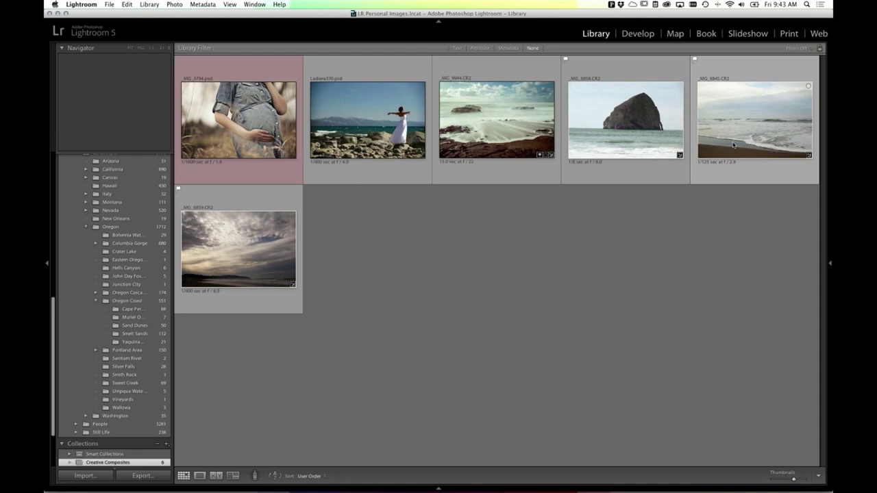
# Step: View the beach, cloudy sky and sea rock photos of the Creative Composites collection one by one at full size
pyautogui.doubleClick(733, 143)
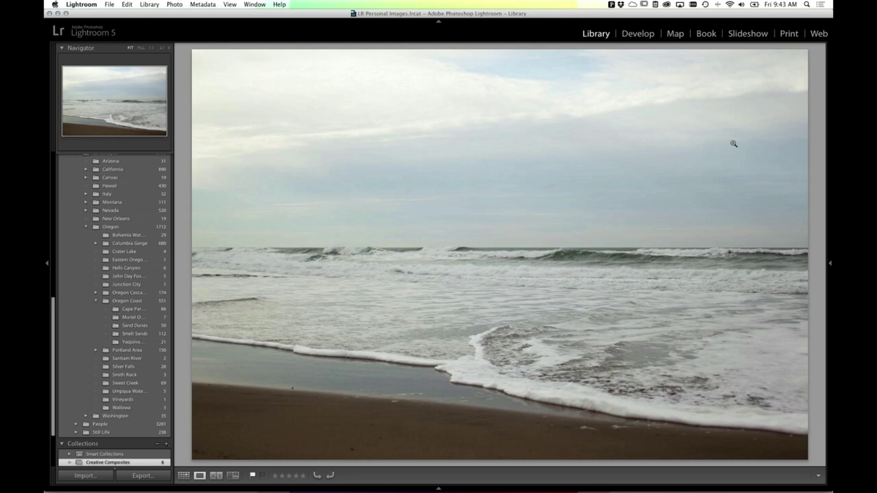
pyautogui.press('Right')
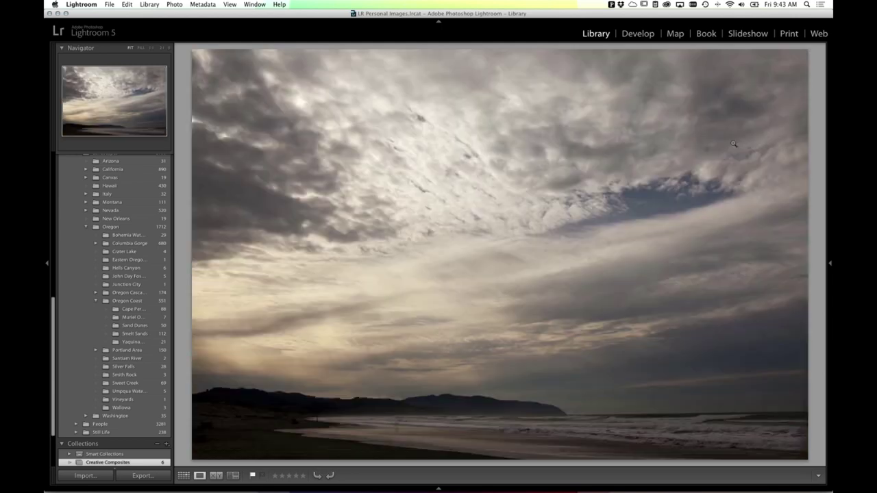
pyautogui.press('Right')
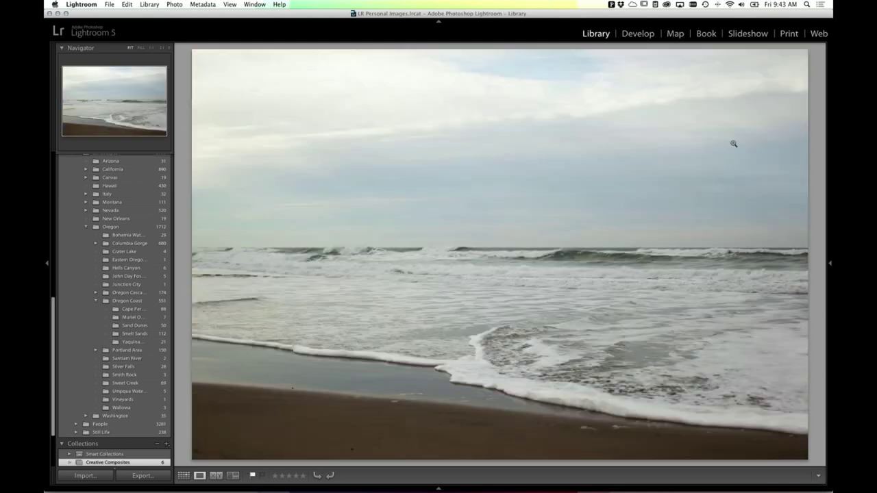
pyautogui.press('Right')
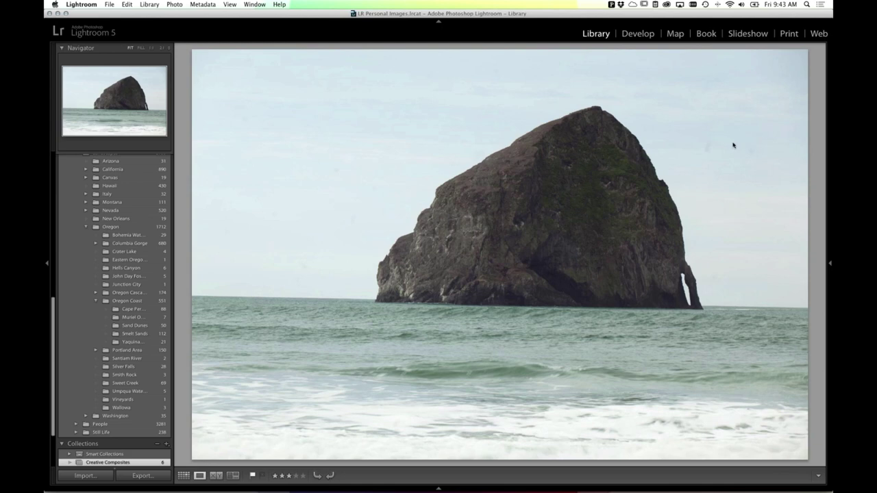
# Step: Select the _MG_6858, _MG_6845 and _MG_6859 photos in the collection grid and open them as layers in Perfect Layers 8
pyautogui.press('g')
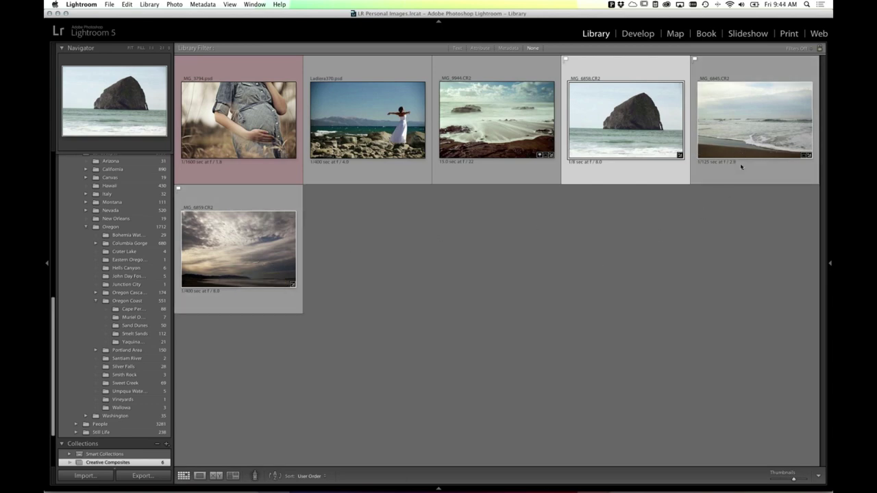
pyautogui.click(714, 125)
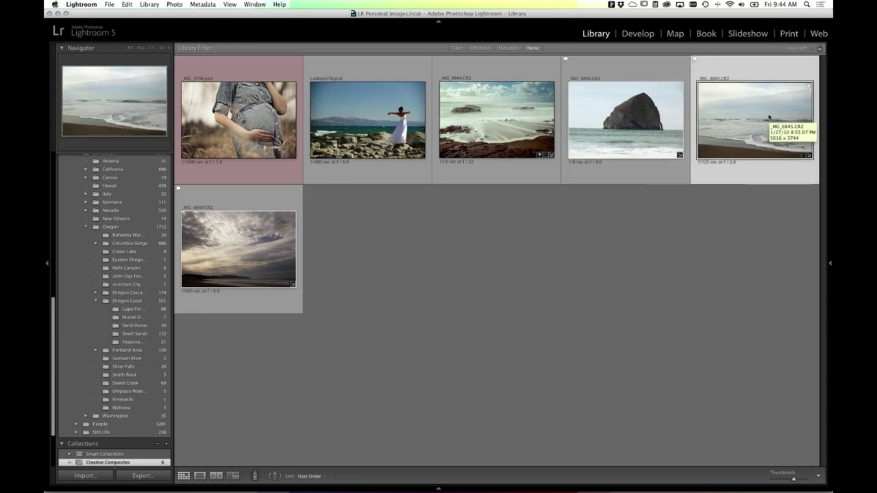
pyautogui.click(668, 130)
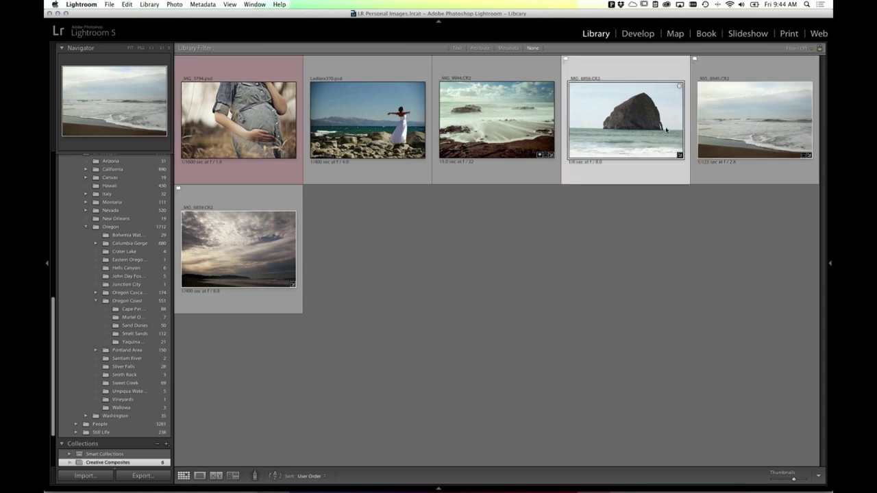
pyautogui.keyDown('super'); pyautogui.click(721, 133); pyautogui.keyUp('super')
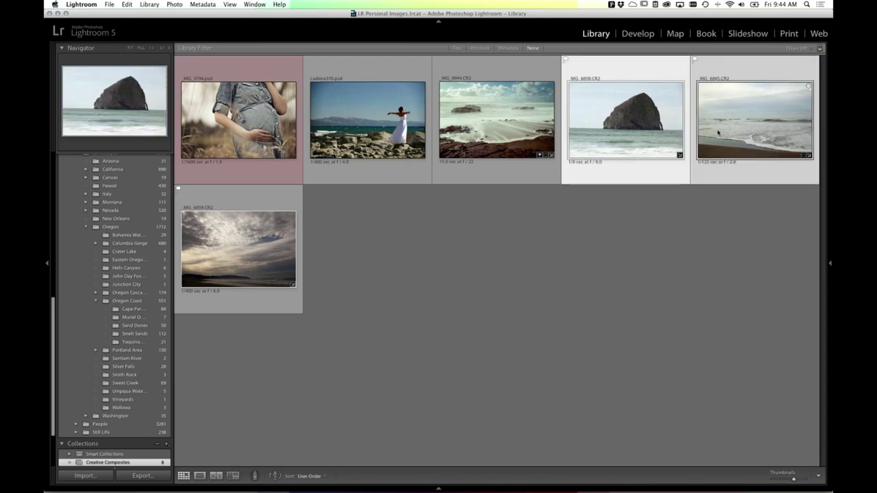
pyautogui.keyDown('super'); pyautogui.click(239, 249); pyautogui.keyUp('super')
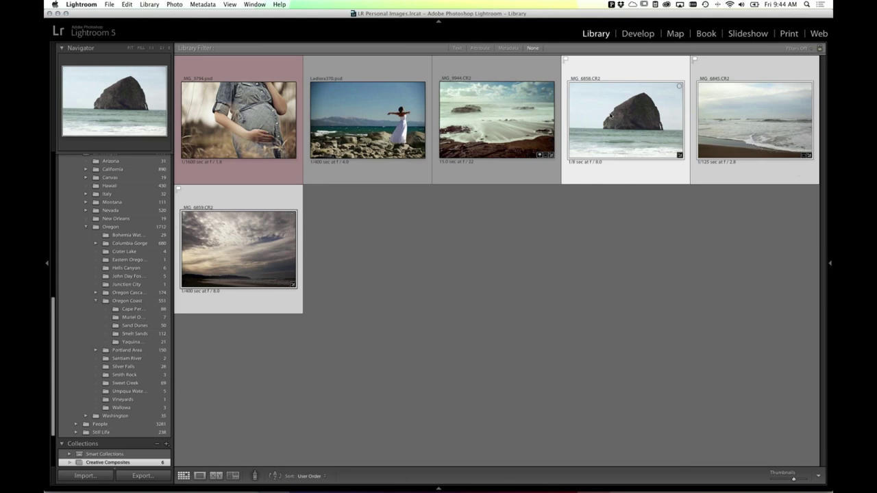
pyautogui.click(111, 4)
pyautogui.moveTo(166, 155)
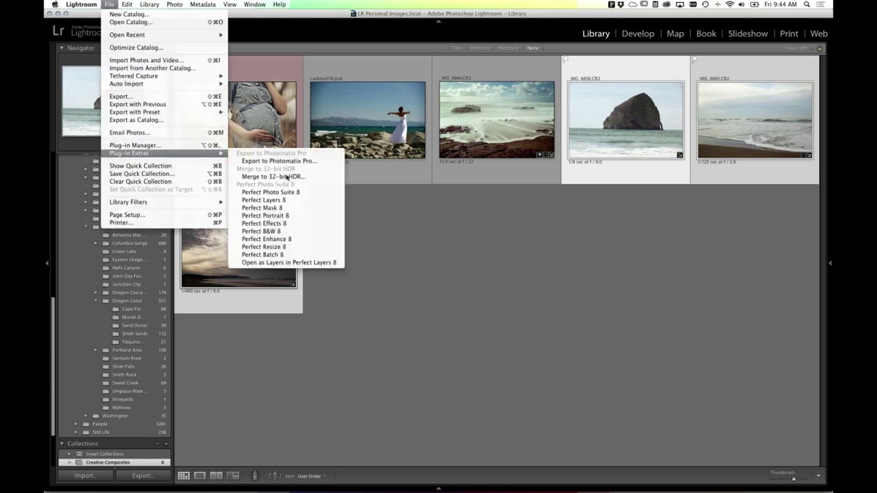
pyautogui.click(312, 262)
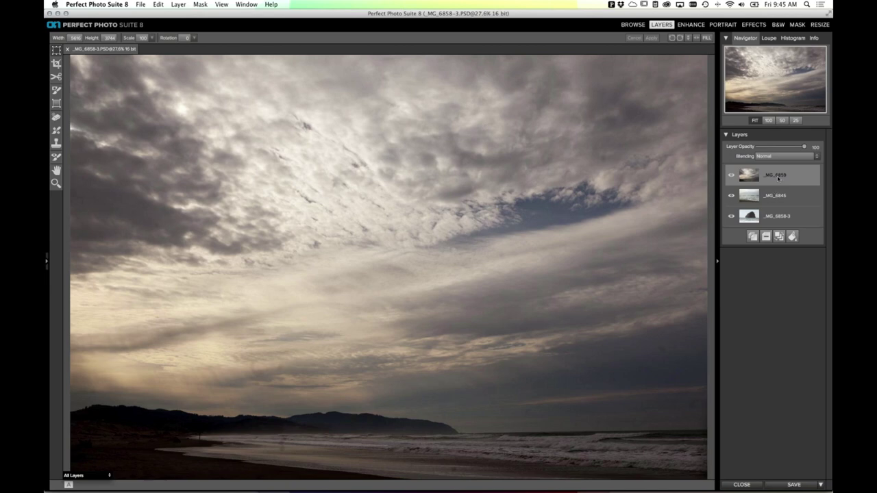
# Step: Rename the cloudy sky layer as sky, the beach layer as water and the sea rock layer as rock
pyautogui.doubleClick(778, 176)
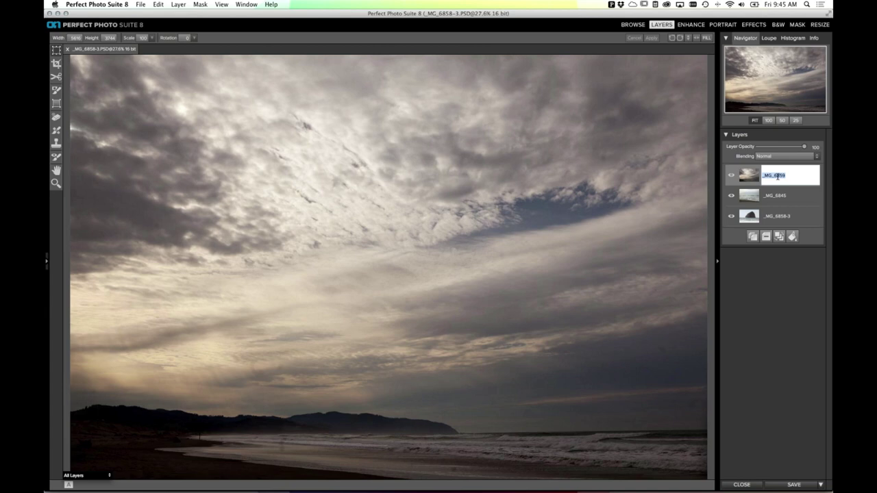
pyautogui.write('sky')
pyautogui.press('Return')
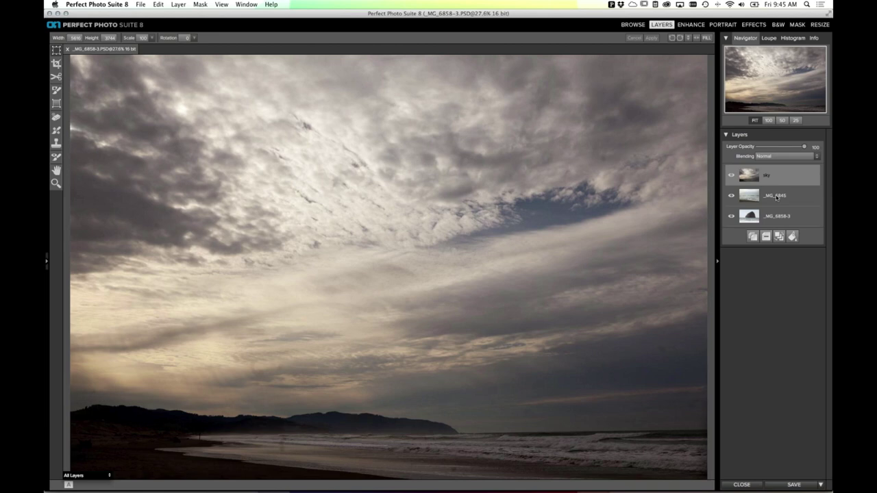
pyautogui.doubleClick(776, 196)
pyautogui.write('water')
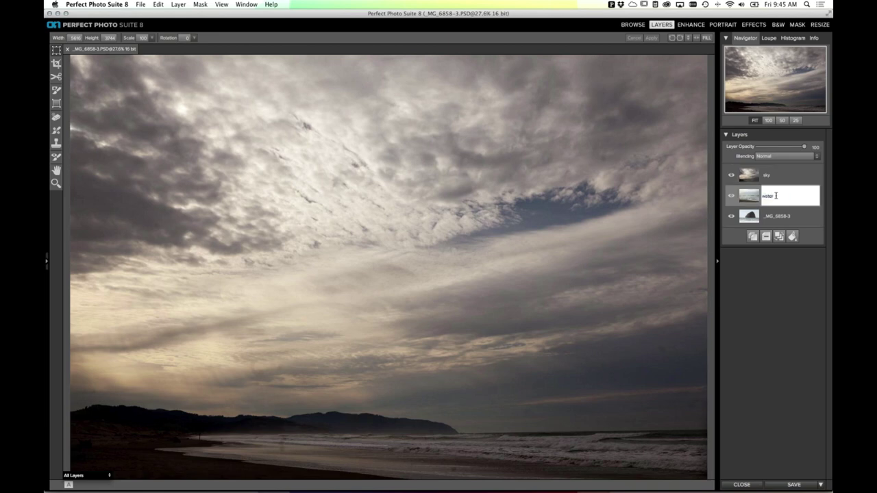
pyautogui.press('Return')
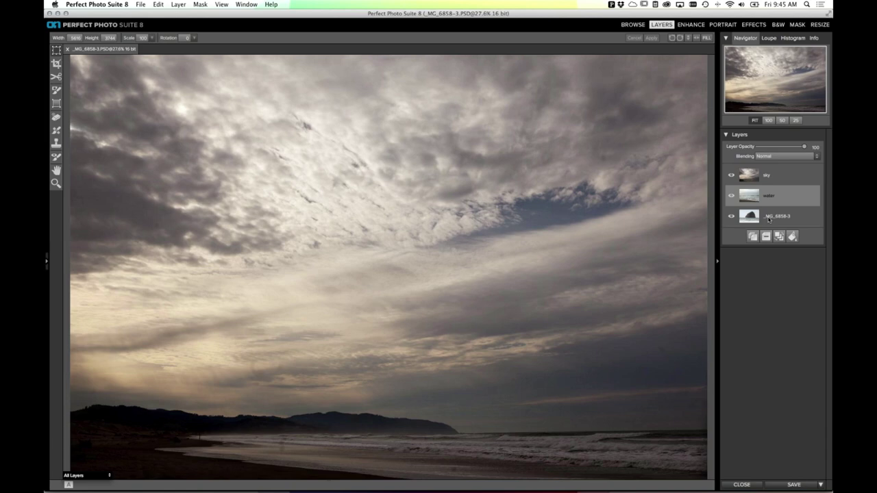
pyautogui.doubleClick(776, 217)
pyautogui.press('Return')
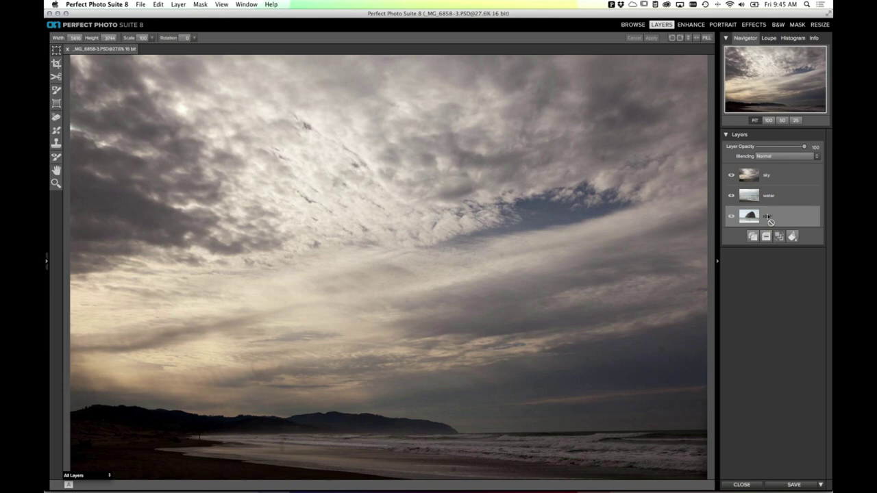
# Step: Reorder the layers as rock, sky and water from top to bottom, and hide the rock layer
pyautogui.moveTo(770, 206); pyautogui.dragTo(766, 188)
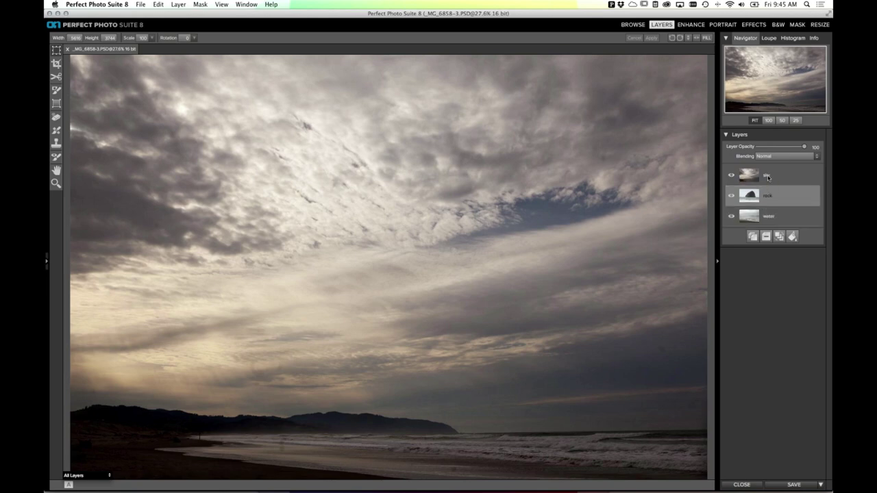
pyautogui.moveTo(768, 178); pyautogui.dragTo(768, 225)
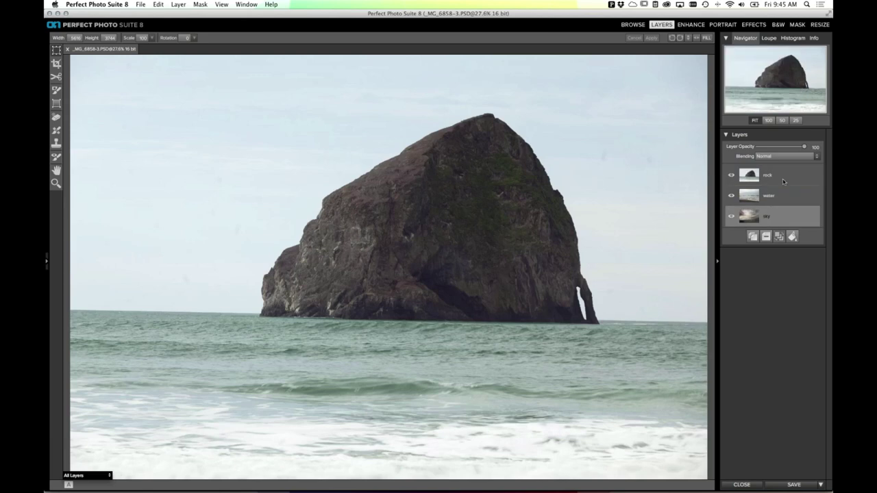
pyautogui.click(748, 178)
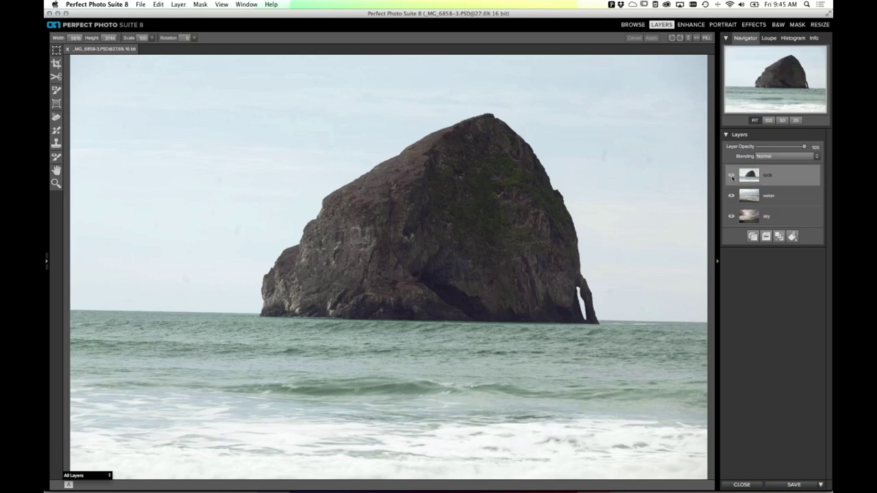
pyautogui.click(731, 176)
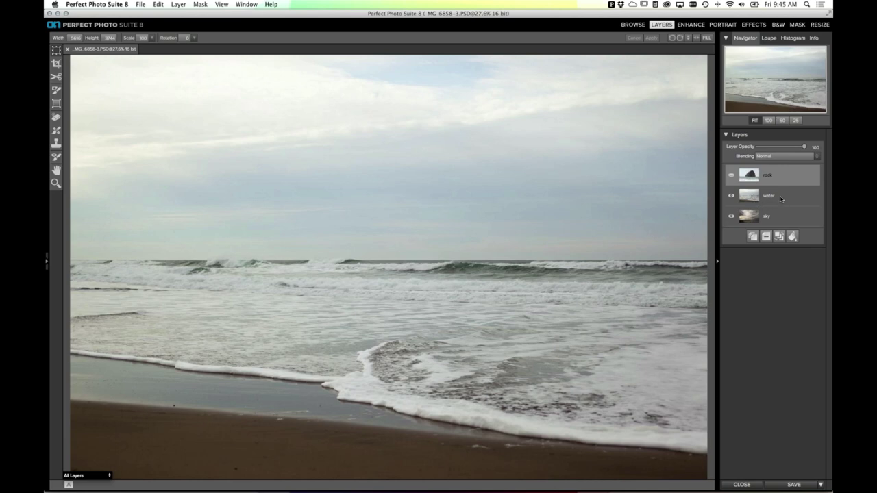
pyautogui.click(779, 199)
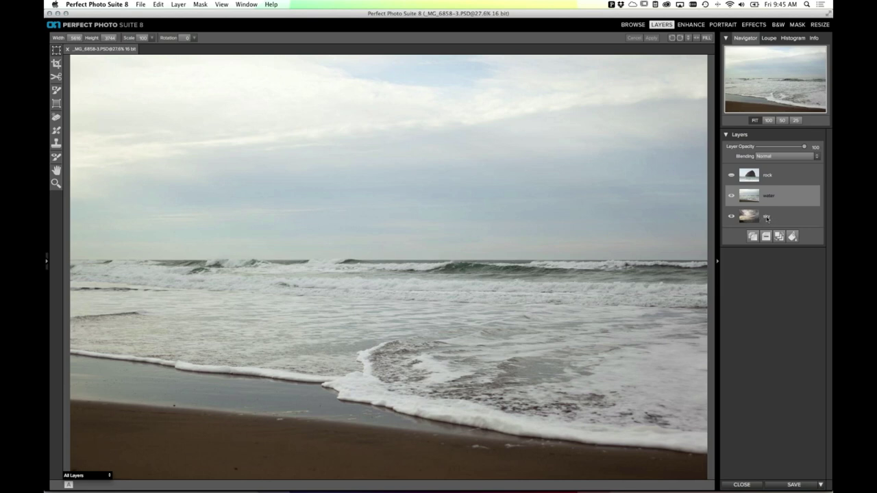
pyautogui.moveTo(767, 218); pyautogui.dragTo(755, 196)
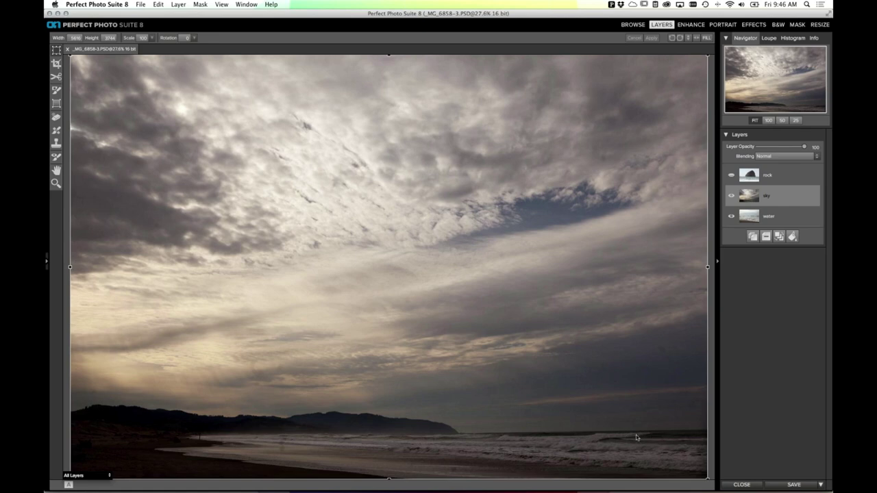
pyautogui.click(731, 198)
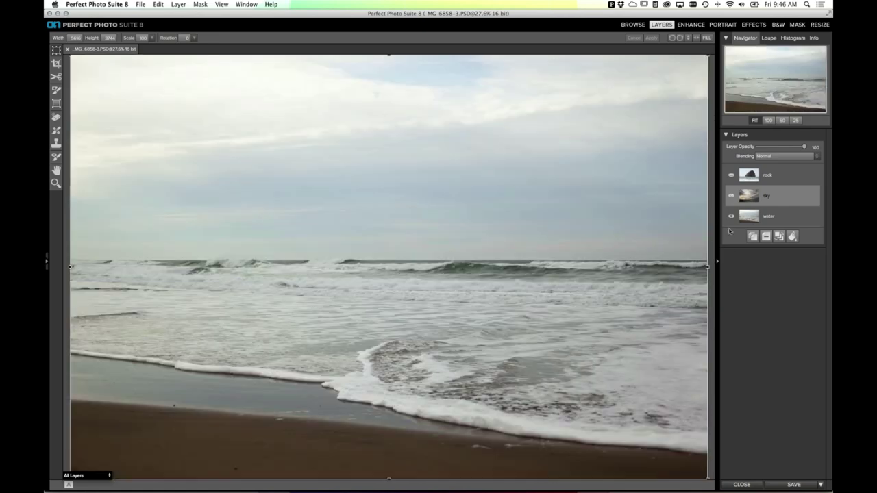
pyautogui.click(731, 196)
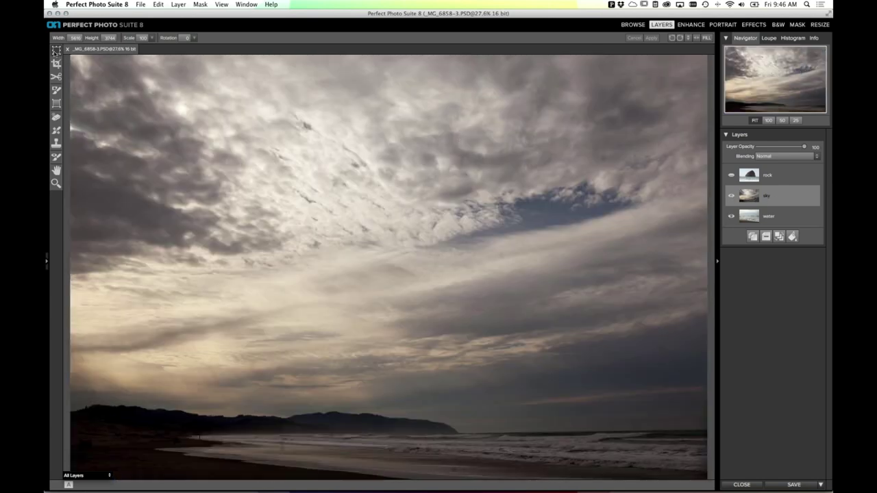
# Step: Move the sky layer up over the water image and stretch its width to 5664 to cover the canvas edges
pyautogui.click(56, 52)
pyautogui.moveTo(339, 288); pyautogui.dragTo(332, 182)
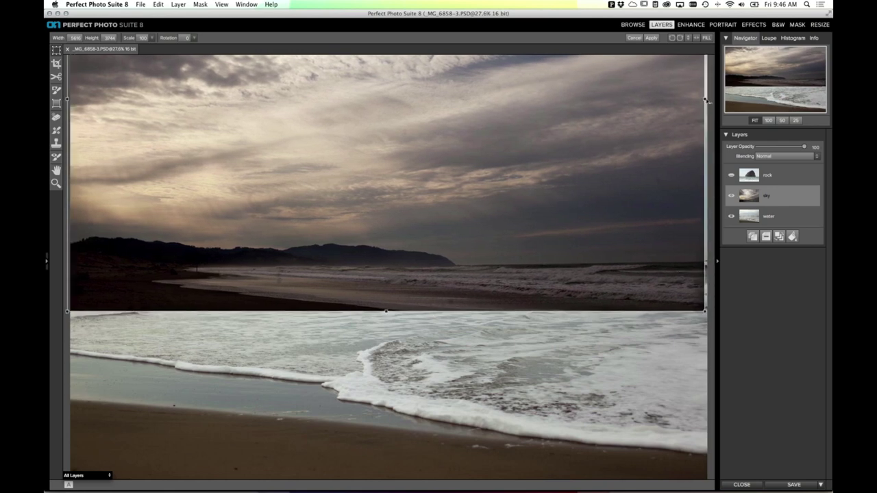
pyautogui.moveTo(706, 100); pyautogui.dragTo(711, 100)
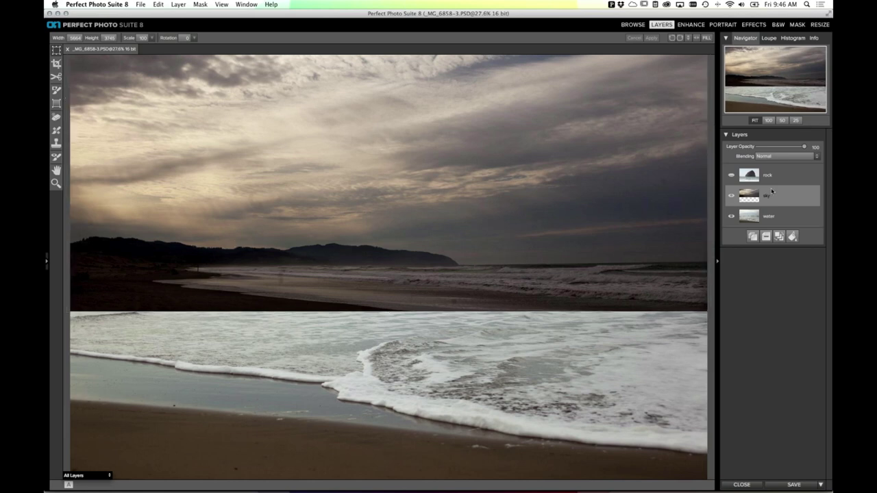
# Step: Lower the sky layer's opacity to 54, shift it down against the water's horizon, apply the transform and restore opacity to 100
pyautogui.moveTo(795, 148); pyautogui.dragTo(783, 147)
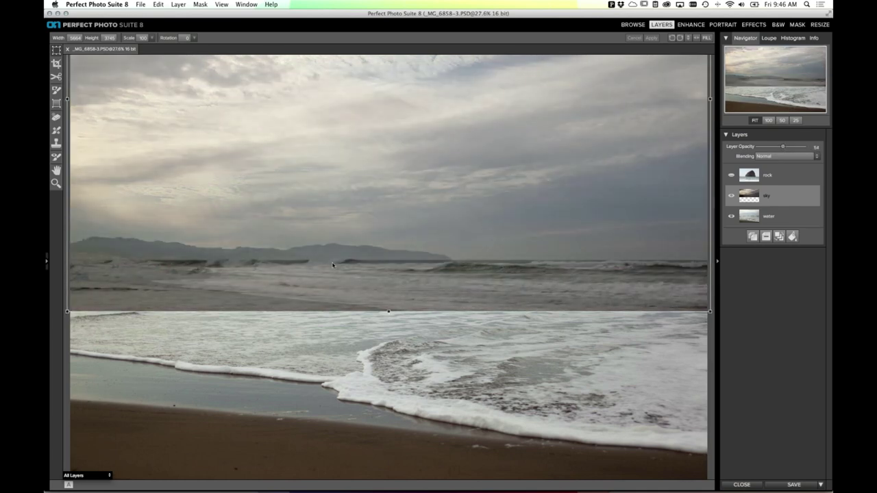
pyautogui.moveTo(340, 287); pyautogui.dragTo(338, 294)
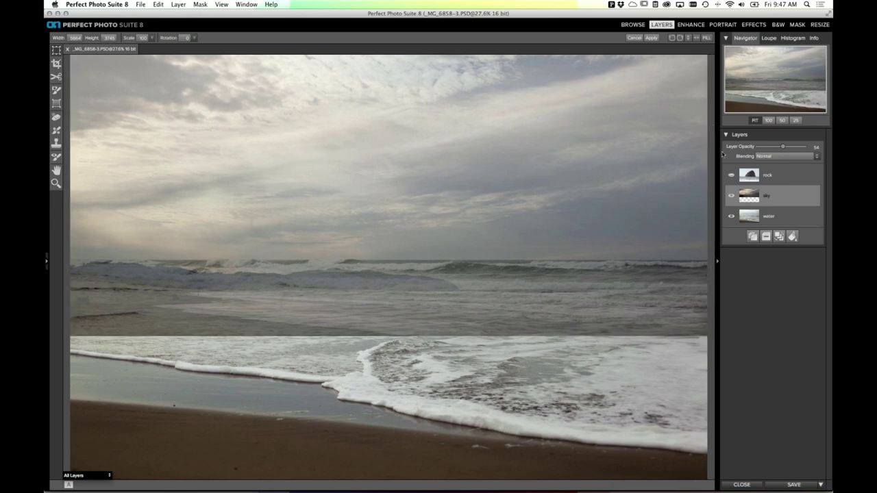
pyautogui.click(651, 39)
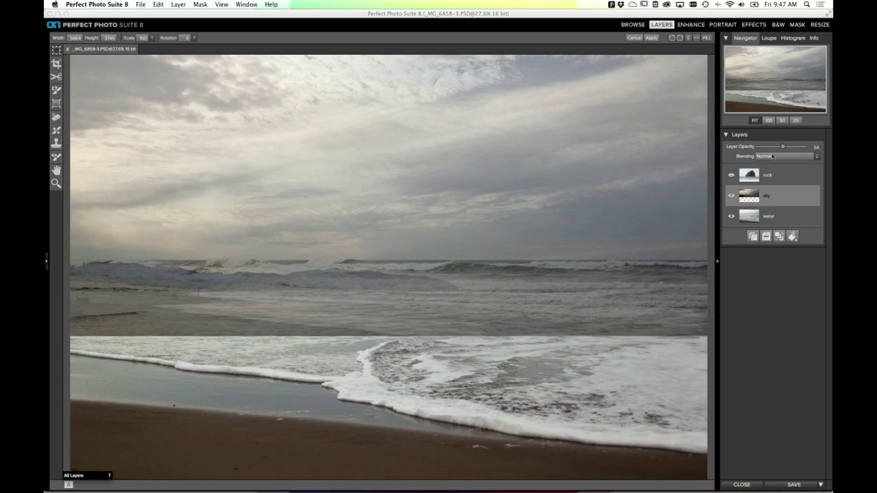
pyautogui.moveTo(783, 148); pyautogui.dragTo(820, 148)
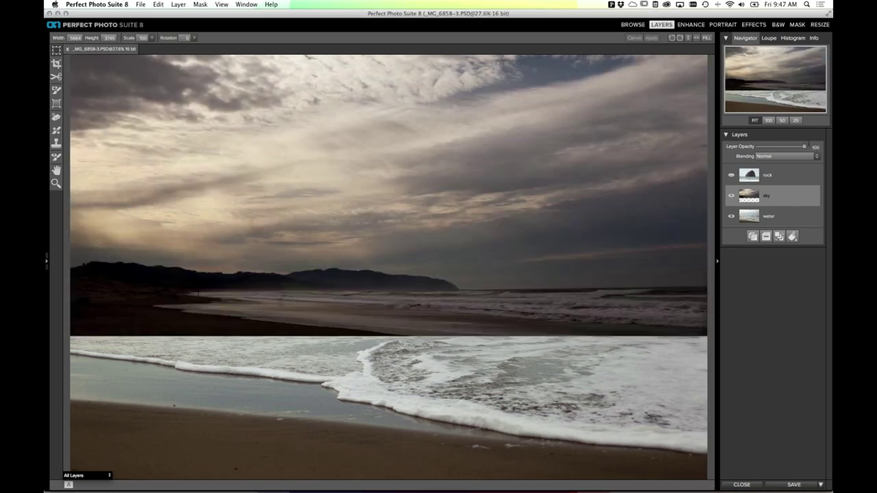
# Step: Add a Linear Bottom Masking Bug to the sky layer and move its gradient down toward the water's horizon
pyautogui.press('m')
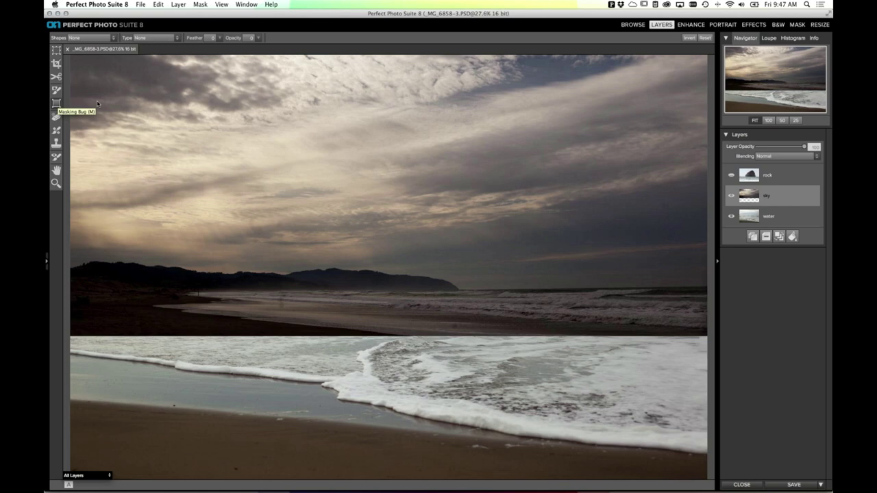
pyautogui.click(89, 38)
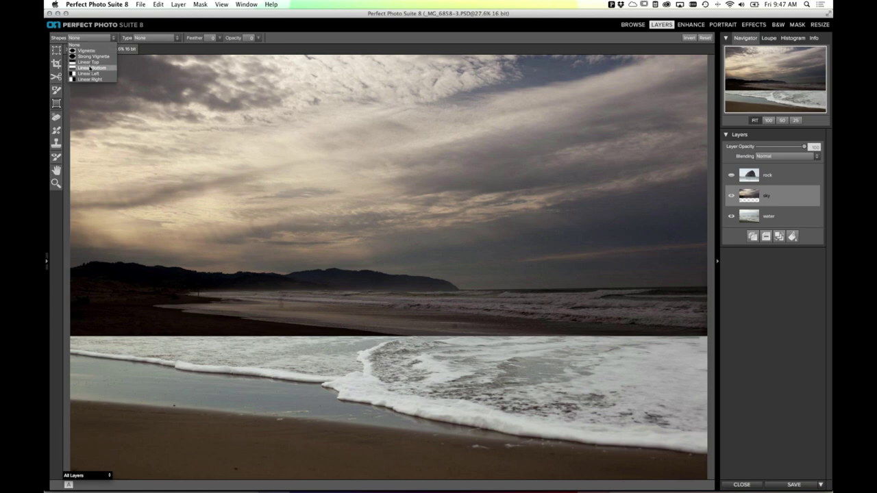
pyautogui.click(90, 44)
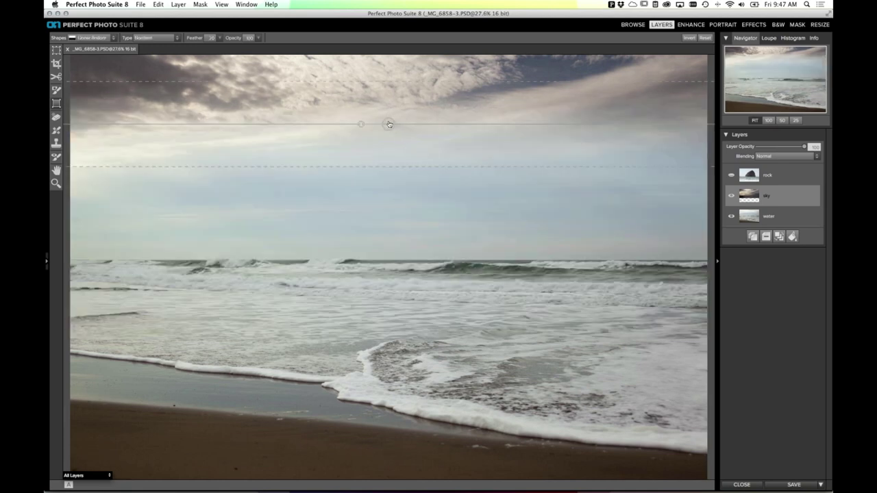
pyautogui.moveTo(388, 124); pyautogui.dragTo(388, 187)
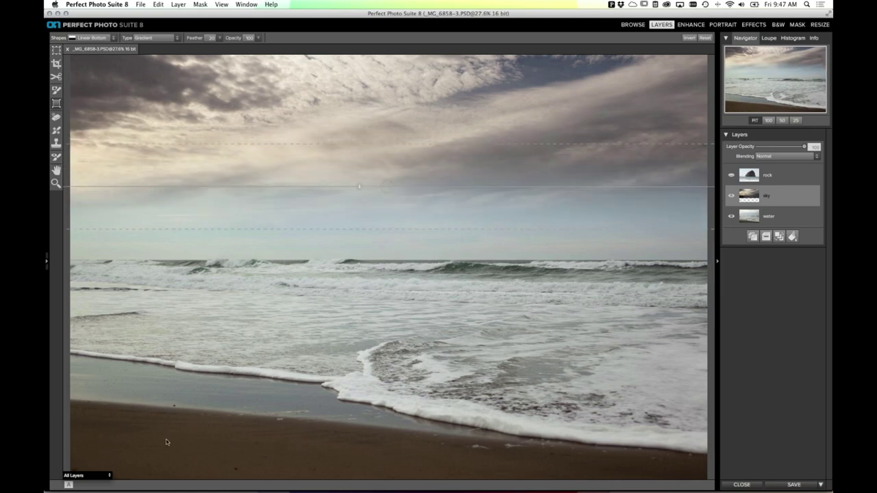
# Step: Inspect the sky layer's gradient mask in the Mask-Grayscale view and return to the All Layers view
pyautogui.click(103, 473)
pyautogui.click(103, 472)
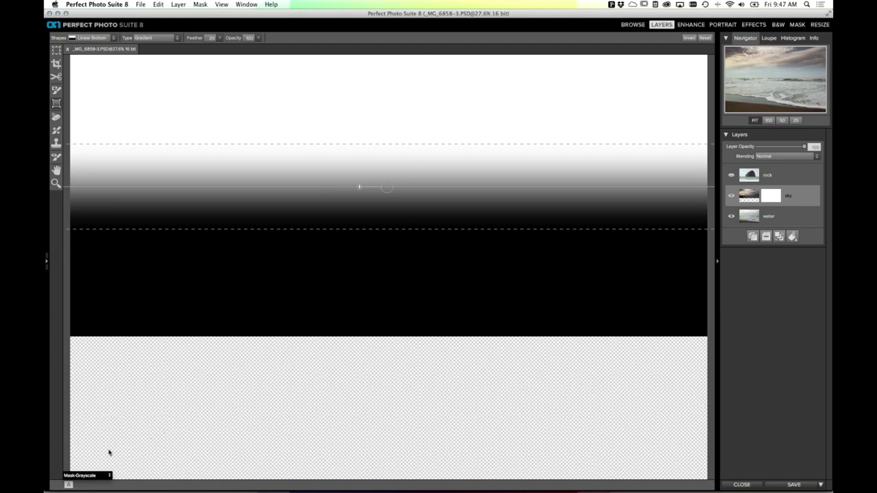
pyautogui.click(101, 475)
pyautogui.click(106, 446)
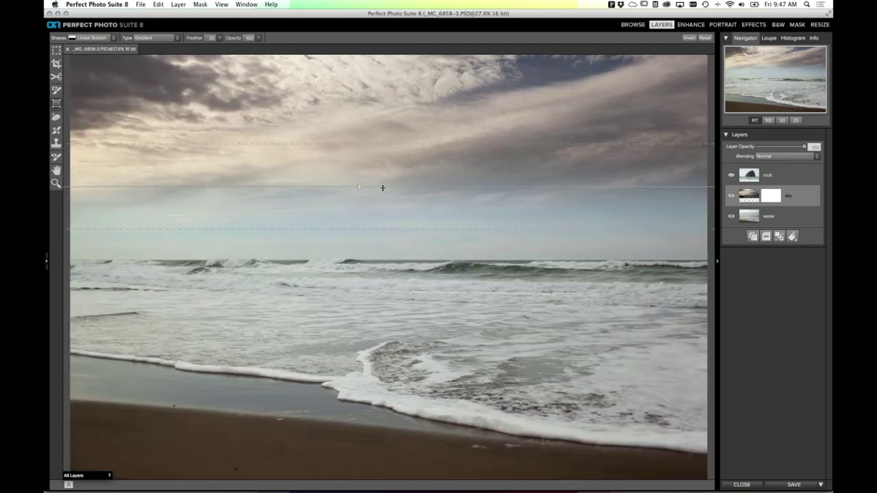
# Step: Lower the sky's gradient mask until its transition sits just above the water's horizon, and fine-tune its feather edge
pyautogui.moveTo(382, 187); pyautogui.dragTo(389, 205)
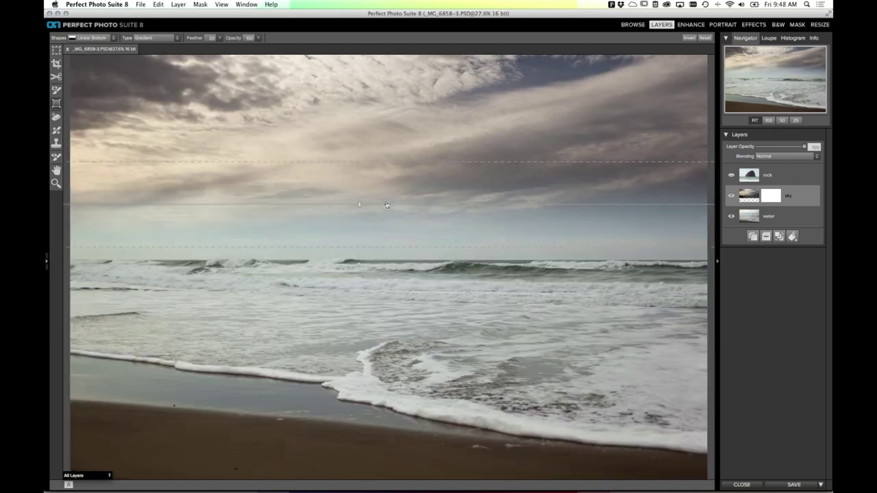
pyautogui.moveTo(387, 207); pyautogui.dragTo(406, 222)
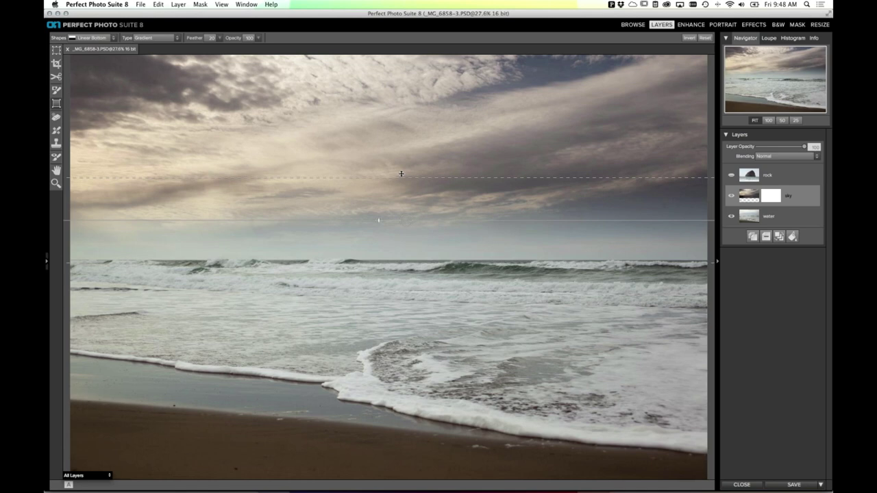
pyautogui.moveTo(401, 176)
pyautogui.mouseDown()
pyautogui.moveTo(404, 122)
pyautogui.moveTo(401, 215)
pyautogui.moveTo(406, 179)
pyautogui.mouseUp()
pyautogui.moveTo(405, 179); pyautogui.dragTo(405, 178)
pyautogui.moveTo(405, 220); pyautogui.dragTo(404, 226)
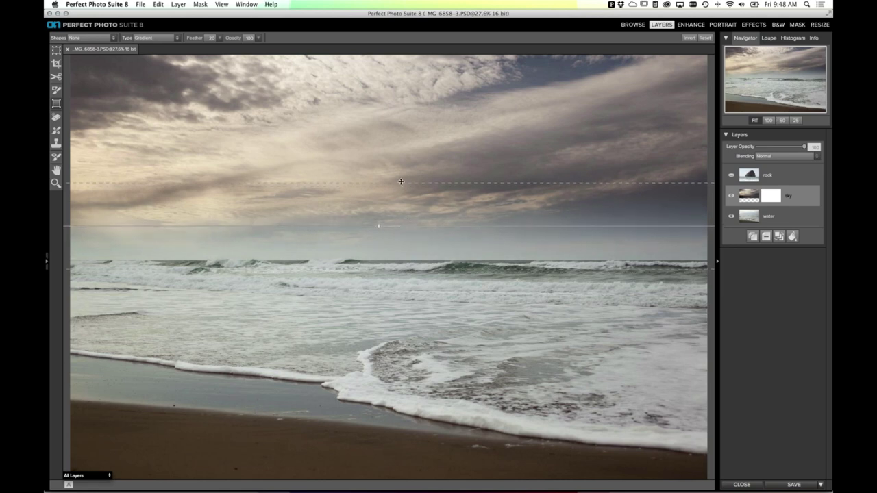
# Step: Set the feather of the sky layer's gradient mask to 22, commit the mask and show the rock layer
pyautogui.moveTo(401, 181); pyautogui.dragTo(401, 178)
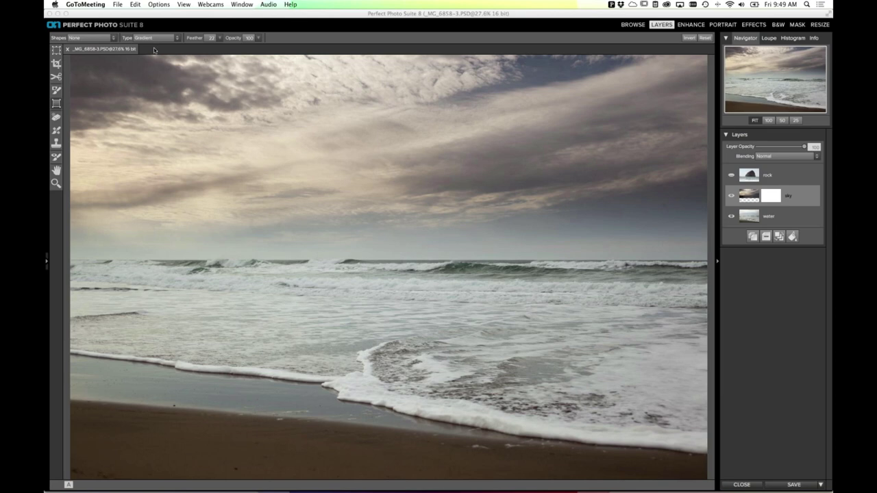
pyautogui.click(191, 16)
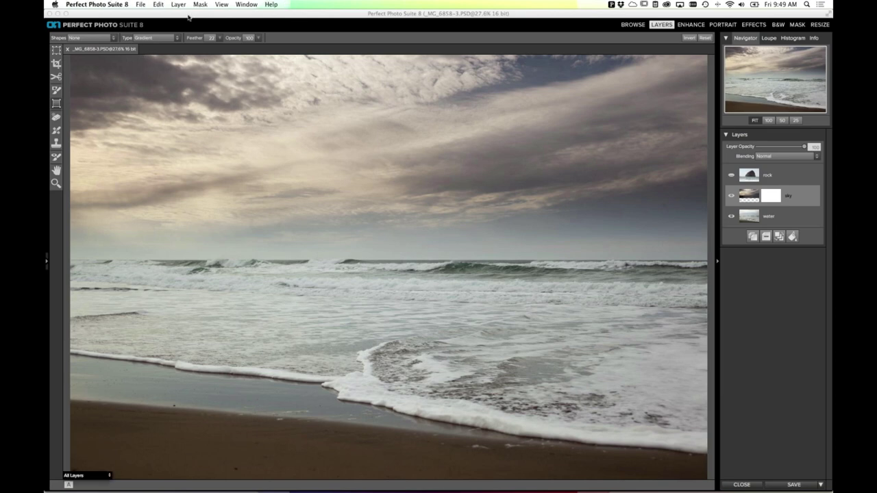
pyautogui.click(178, 5)
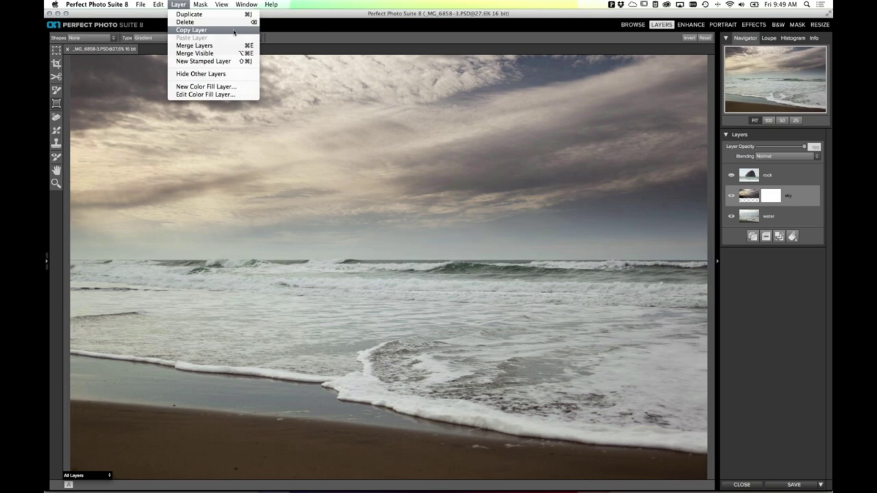
pyautogui.click(310, 26)
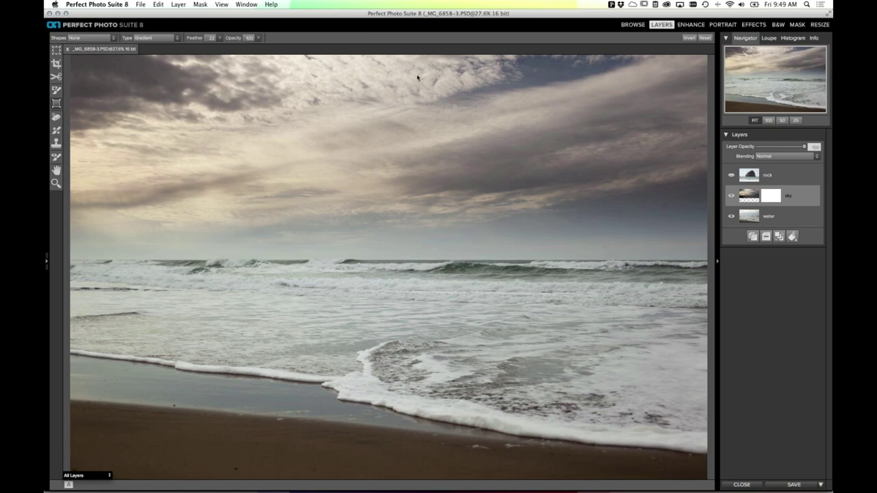
pyautogui.click(378, 225)
pyautogui.click(731, 175)
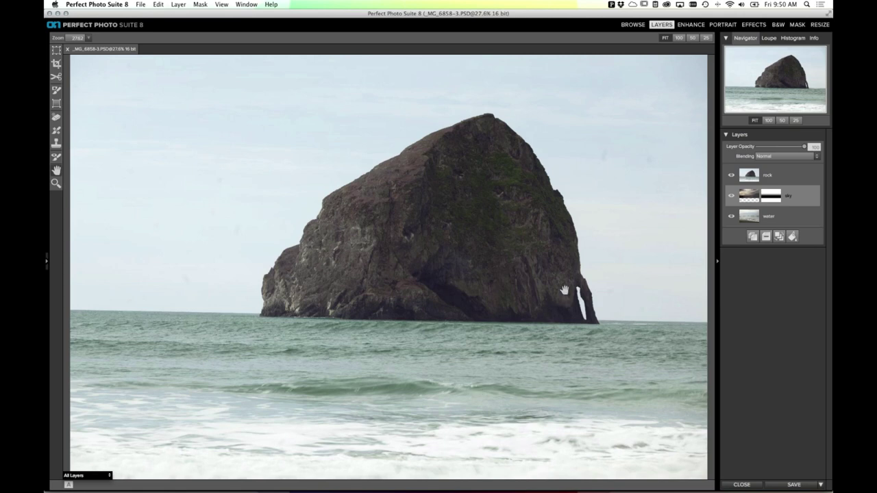
pyautogui.click(58, 78)
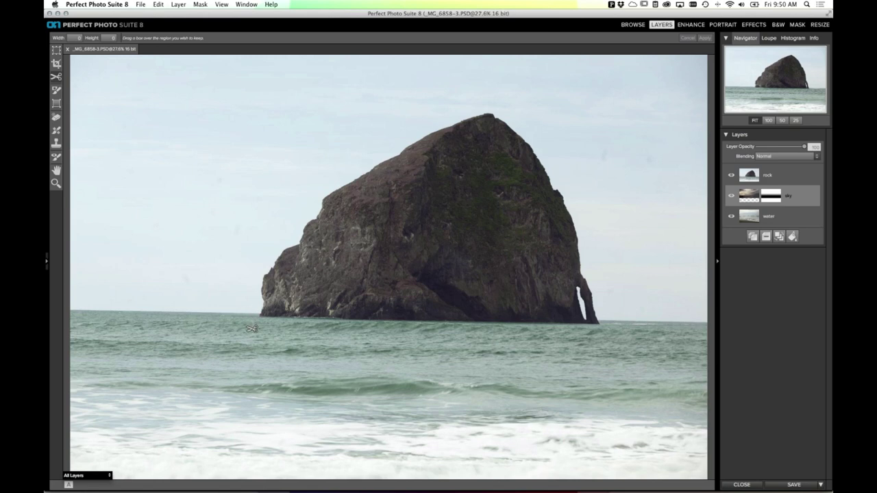
pyautogui.moveTo(252, 329); pyautogui.dragTo(268, 248)
pyautogui.moveTo(322, 212); pyautogui.dragTo(607, 106)
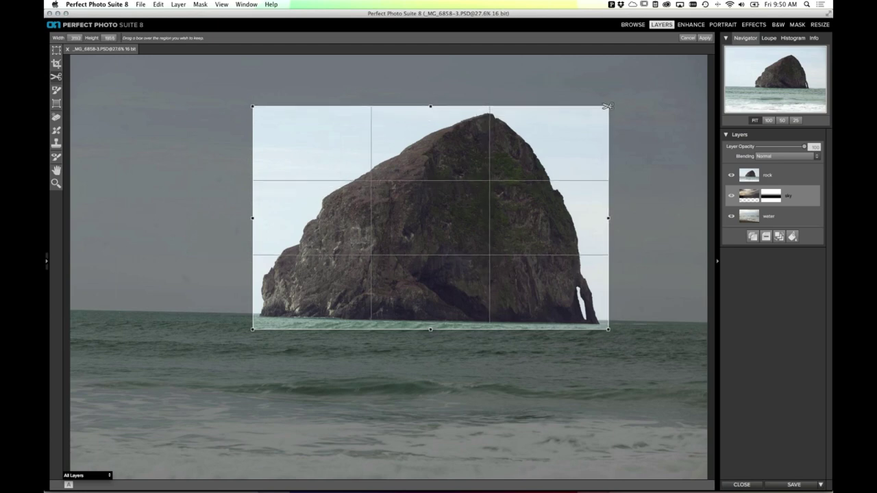
pyautogui.press('super+z')
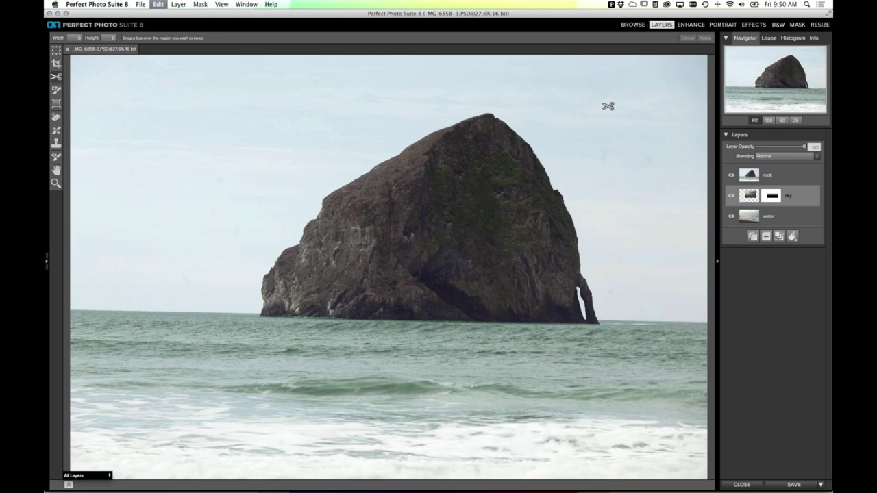
# Step: Trim the rock layer to a box tightly around the sea rock, keeping a narrow strip of water along its base
pyautogui.click(774, 178)
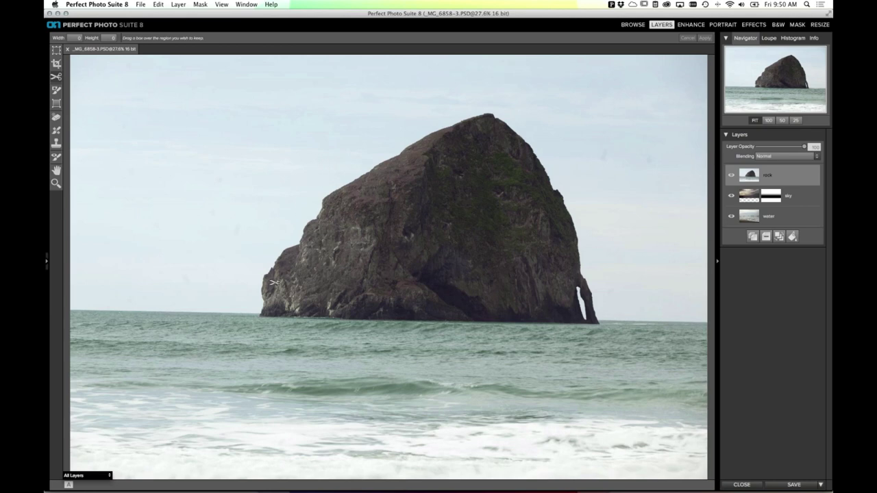
pyautogui.moveTo(255, 320); pyautogui.dragTo(609, 107)
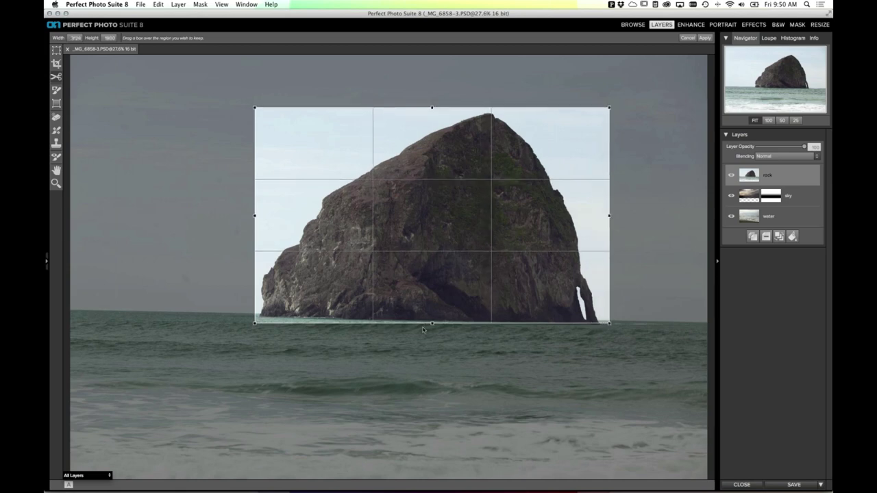
pyautogui.moveTo(433, 329); pyautogui.dragTo(433, 335)
pyautogui.press('Return')
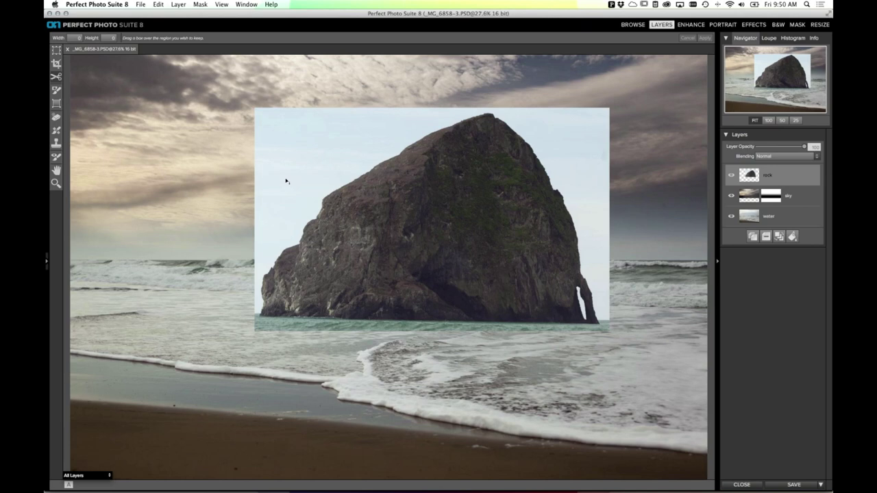
# Step: Scale the rock layer to about half size and set it, rotated slightly to level, on the horizon right of the image centre
pyautogui.click(56, 50)
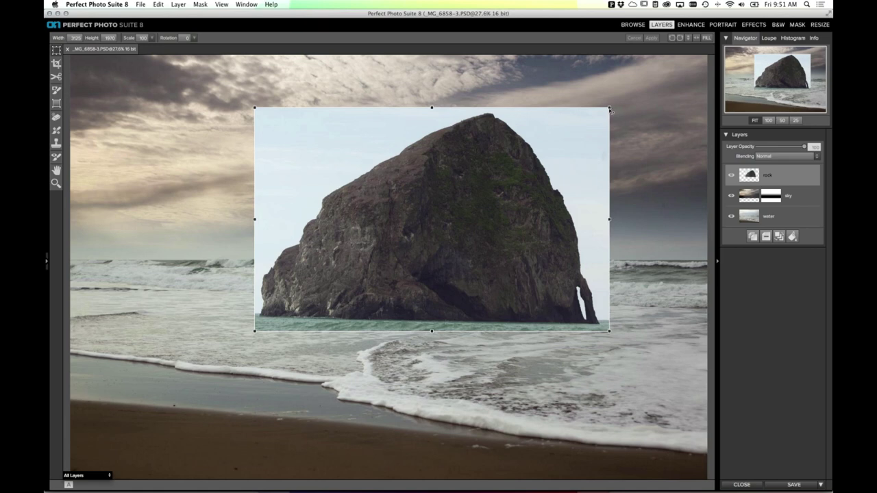
pyautogui.moveTo(609, 109); pyautogui.dragTo(536, 160)
pyautogui.moveTo(599, 115); pyautogui.dragTo(427, 190)
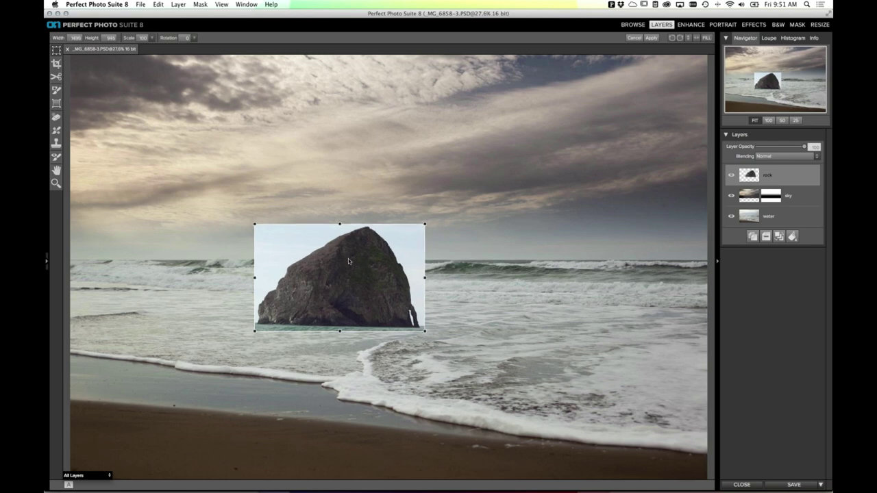
pyautogui.moveTo(356, 264); pyautogui.dragTo(527, 201)
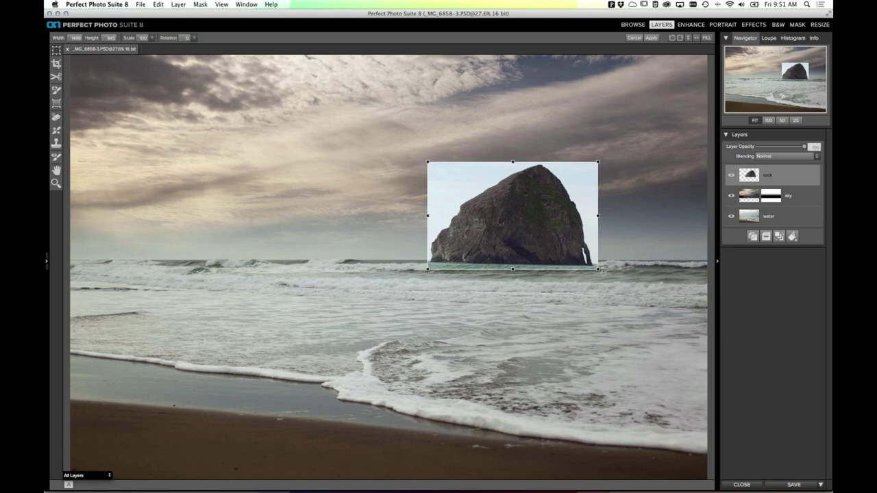
pyautogui.moveTo(603, 272); pyautogui.dragTo(604, 270)
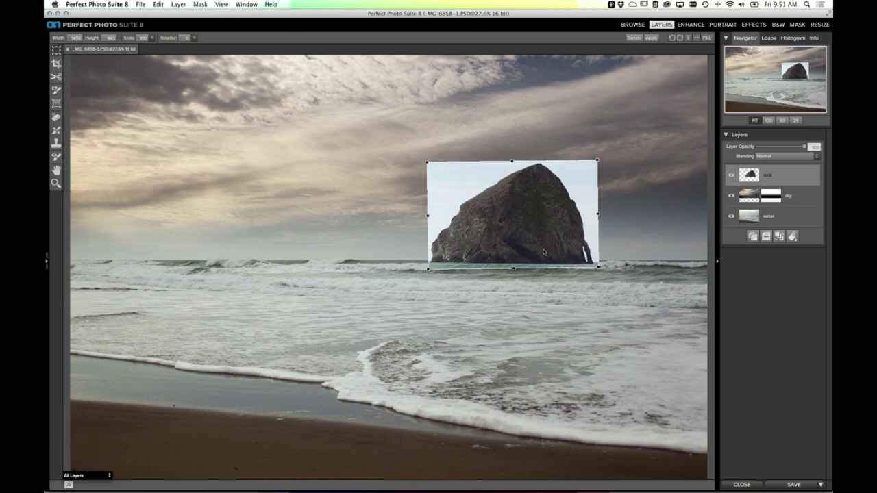
pyautogui.press('Return')
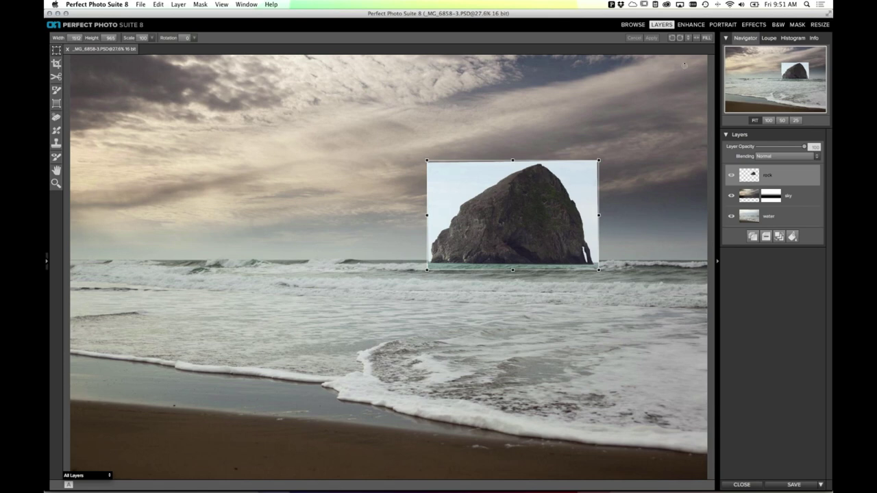
# Step: Bring the rock layer into the Mask module and frame the whole rock at 50% zoom
pyautogui.click(796, 26)
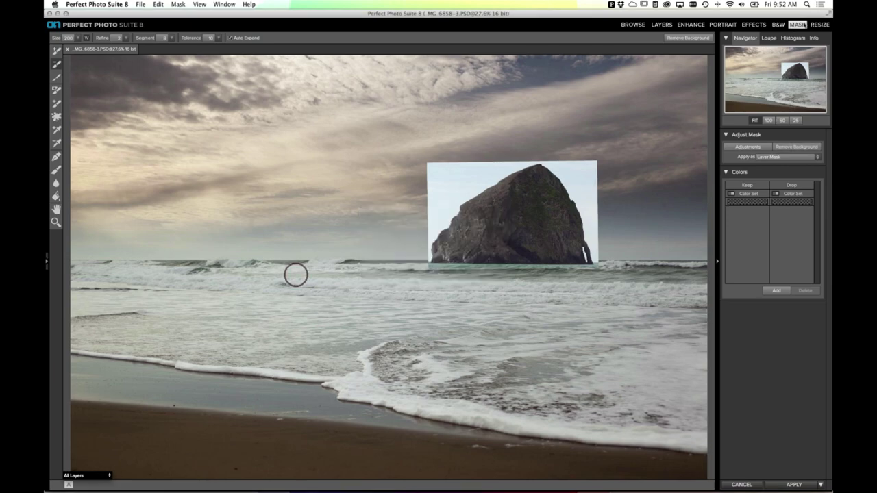
pyautogui.press('super+0')
pyautogui.press('super+equal')
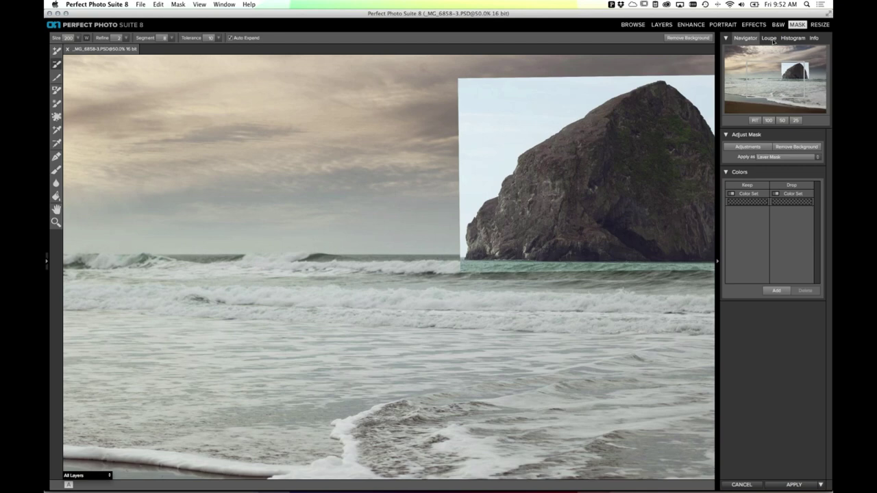
pyautogui.click(762, 80)
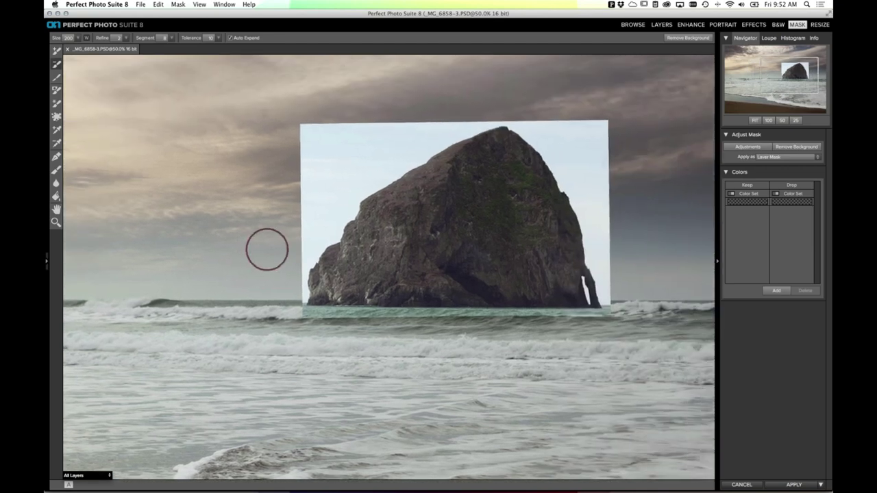
# Step: Inspect the rock layer in the Segments view and return to the All Layers view
pyautogui.click(88, 476)
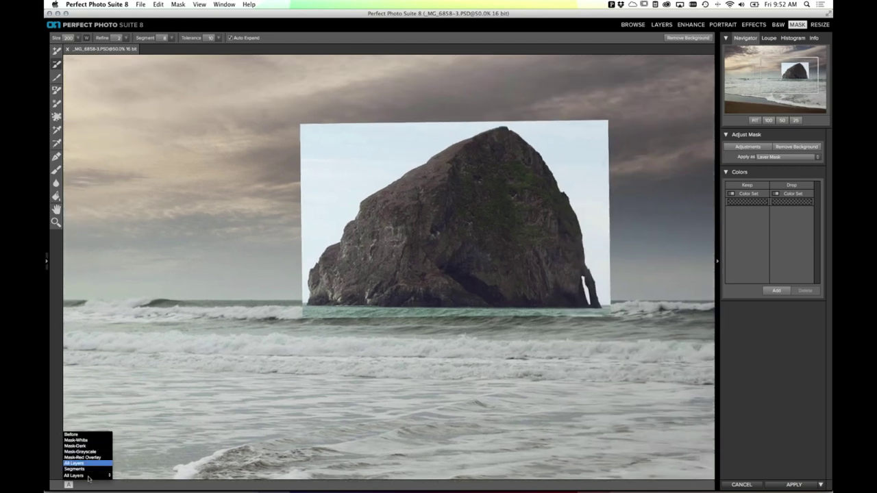
pyautogui.click(88, 474)
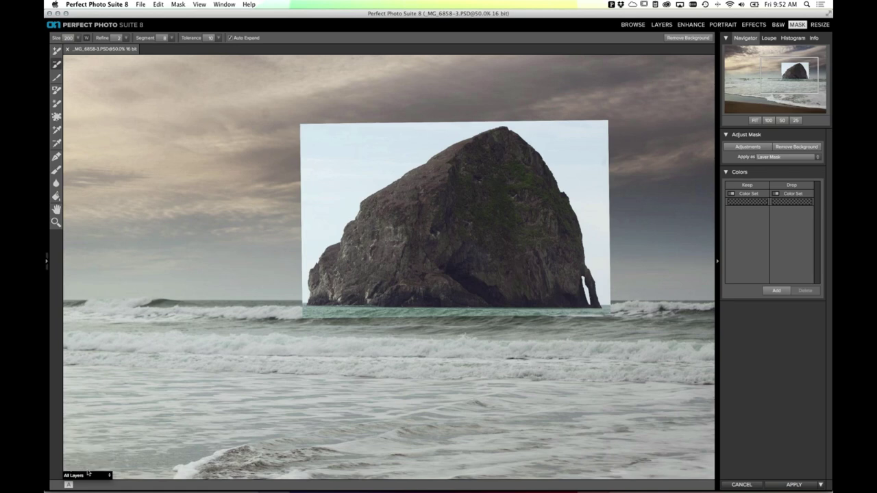
pyautogui.click(87, 474)
pyautogui.click(88, 483)
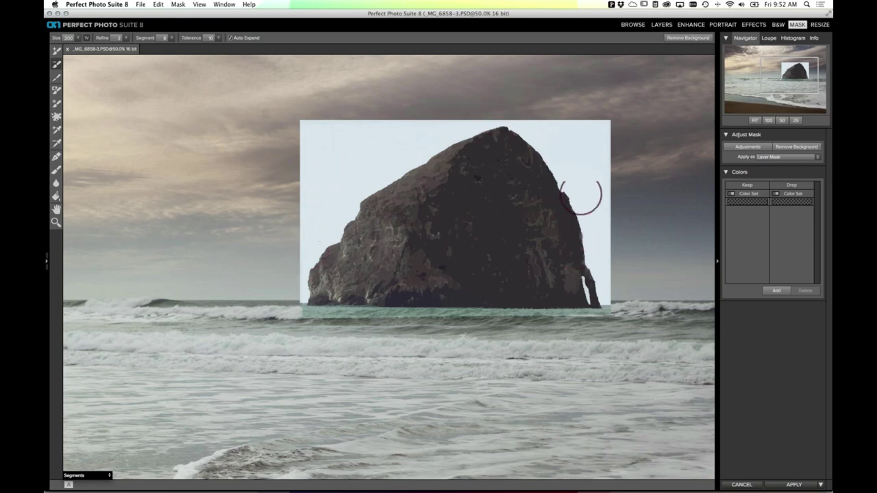
pyautogui.click(88, 476)
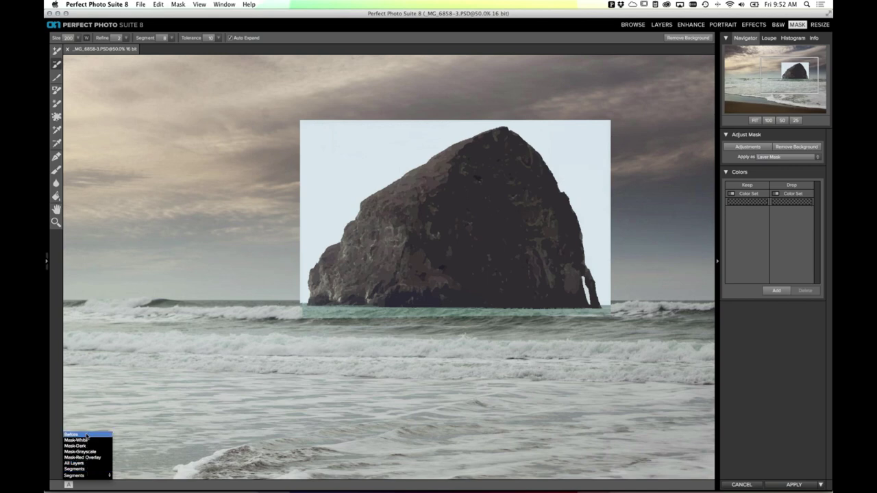
pyautogui.click(84, 469)
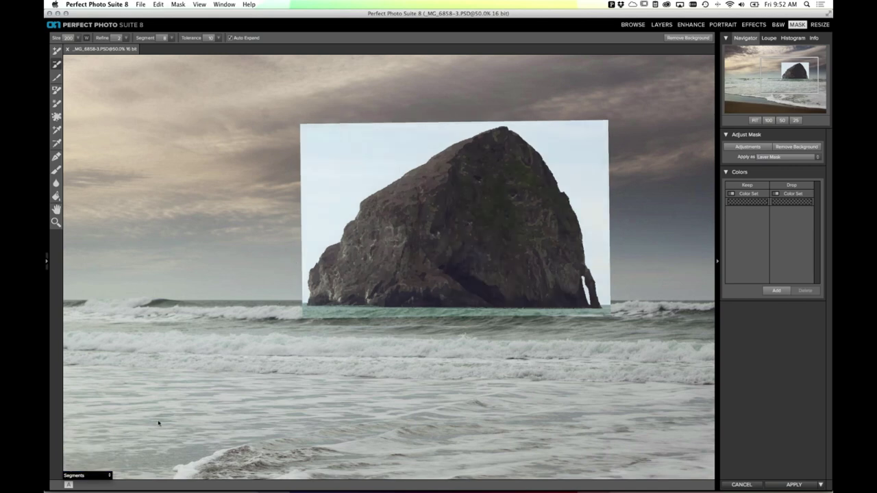
# Step: Remove the pale sky around the rock with the Quick Mask Brush, using a much smaller brush for the sky inside the arch opening
pyautogui.moveTo(320, 196)
pyautogui.mouseDown()
pyautogui.moveTo(346, 153)
pyautogui.moveTo(394, 132)
pyautogui.mouseUp()
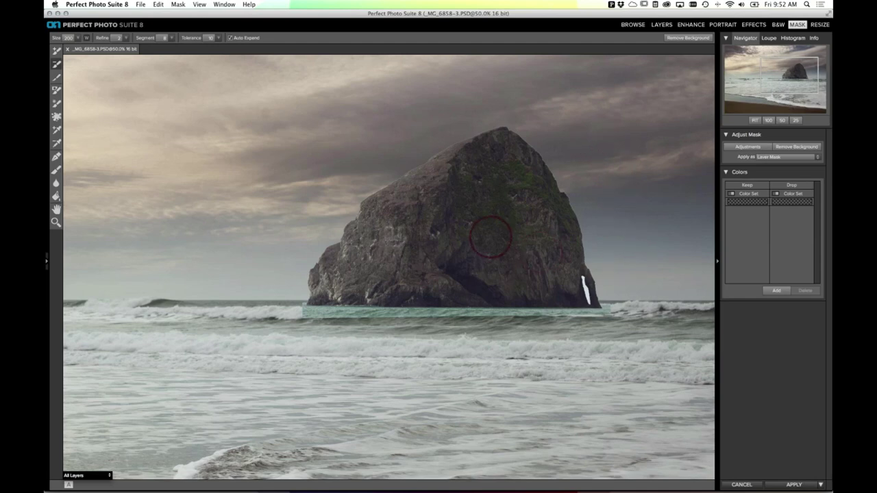
pyautogui.press('super+equal')
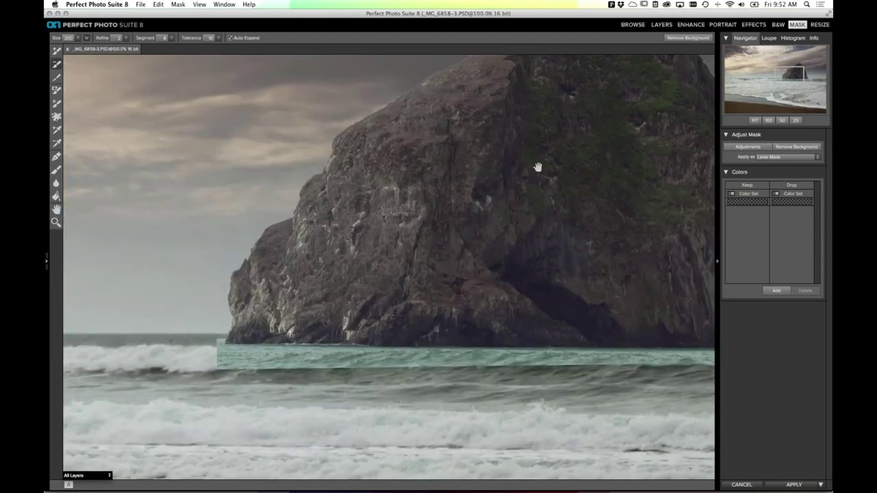
pyautogui.moveTo(536, 157)
pyautogui.mouseDown()
pyautogui.moveTo(491, 245)
pyautogui.moveTo(432, 259)
pyautogui.mouseUp()
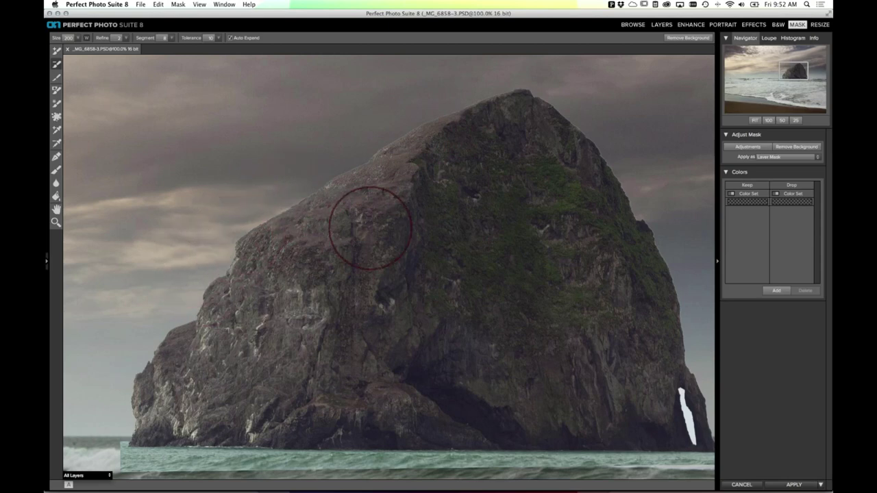
pyautogui.press('[')
pyautogui.press('[')
pyautogui.press('[')
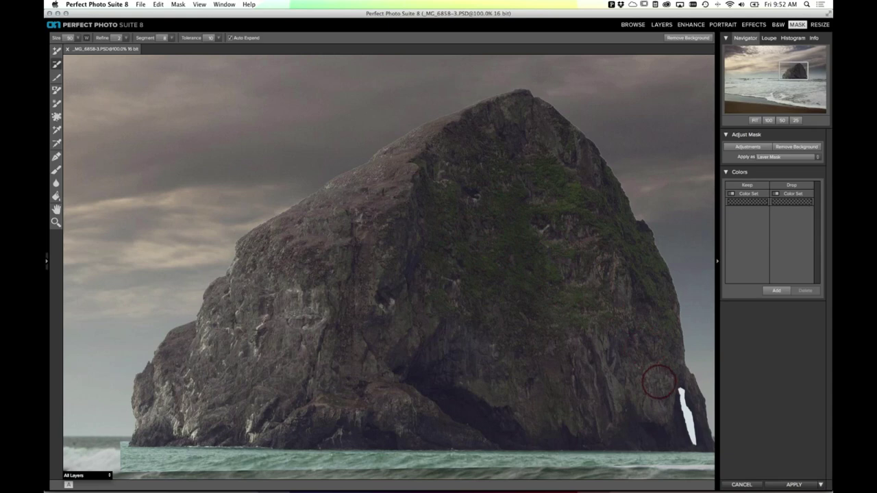
pyautogui.press('[')
pyautogui.press('[')
pyautogui.moveTo(690, 425); pyautogui.dragTo(689, 426)
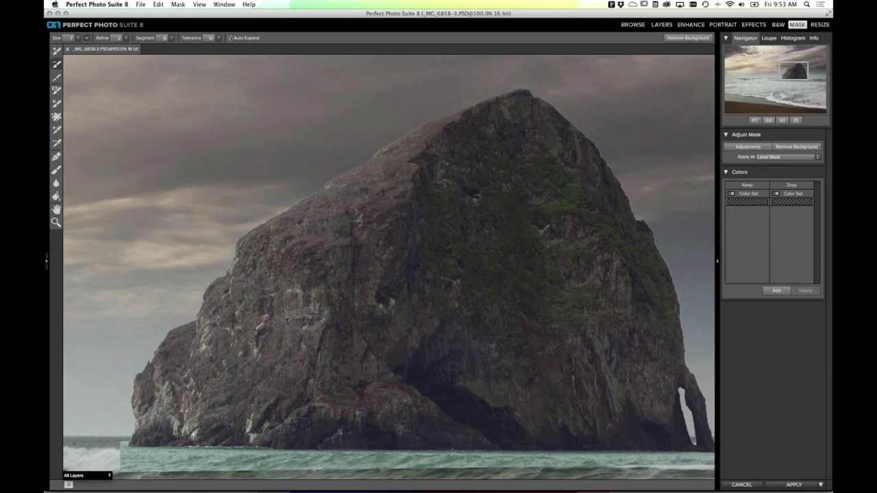
# Step: Clean leftover fringe from the mask edge along the rock's upper left ridge and around the arch in Remove mode, and apply the mask
pyautogui.click(57, 168)
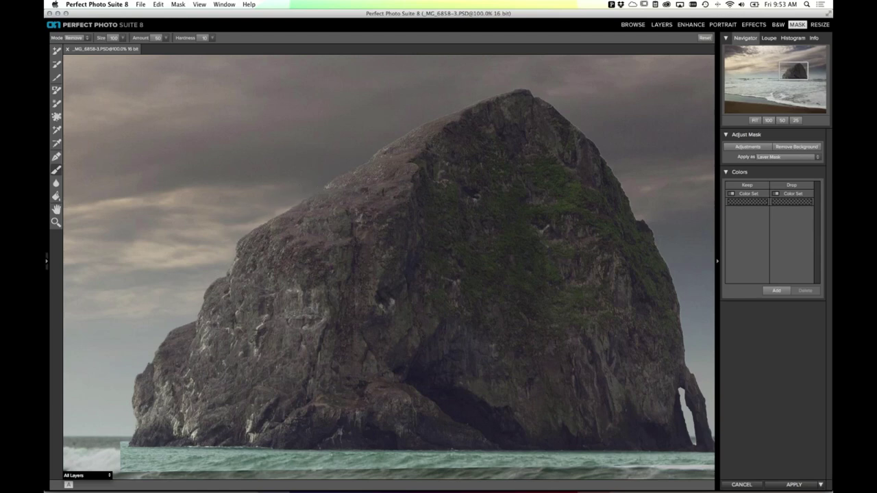
pyautogui.moveTo(371, 154); pyautogui.dragTo(476, 100)
pyautogui.moveTo(707, 444)
pyautogui.mouseDown()
pyautogui.moveTo(683, 394)
pyautogui.moveTo(692, 428)
pyautogui.mouseUp()
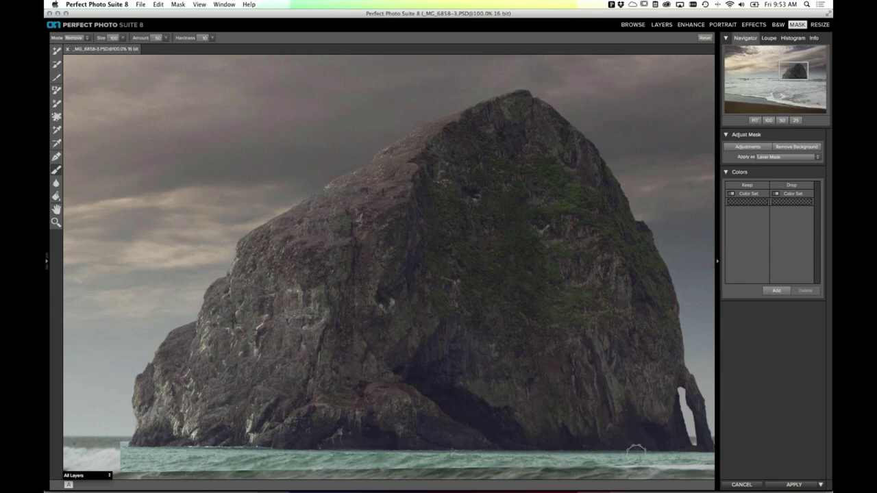
pyautogui.click(806, 487)
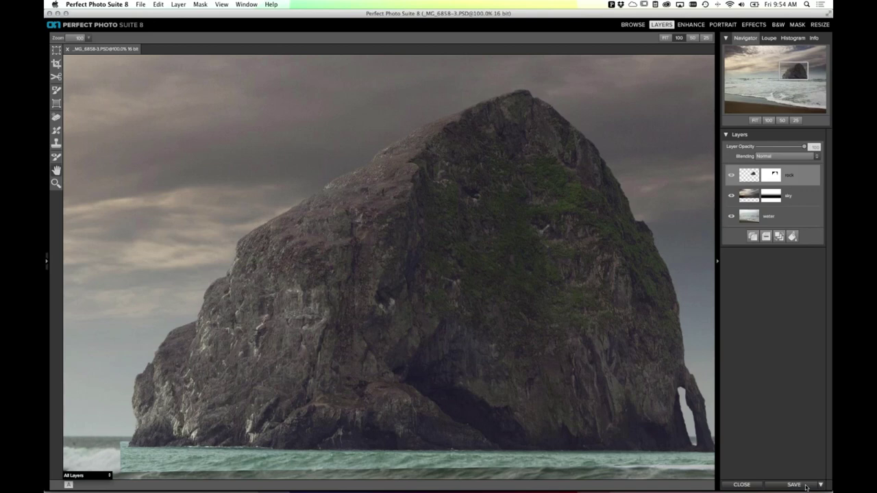
# Step: Set up the Masking Brush in Paint Out mode for the rock layer, with size 125 and feather 33
pyautogui.press('super+0')
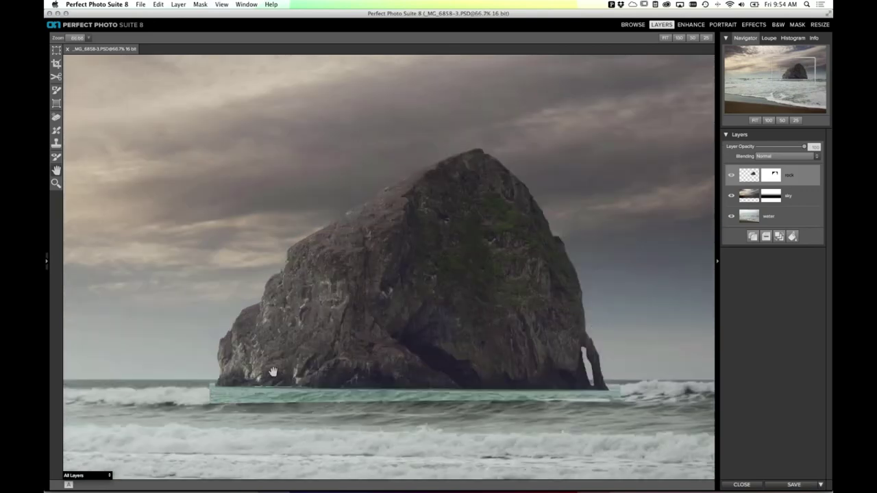
pyautogui.click(56, 90)
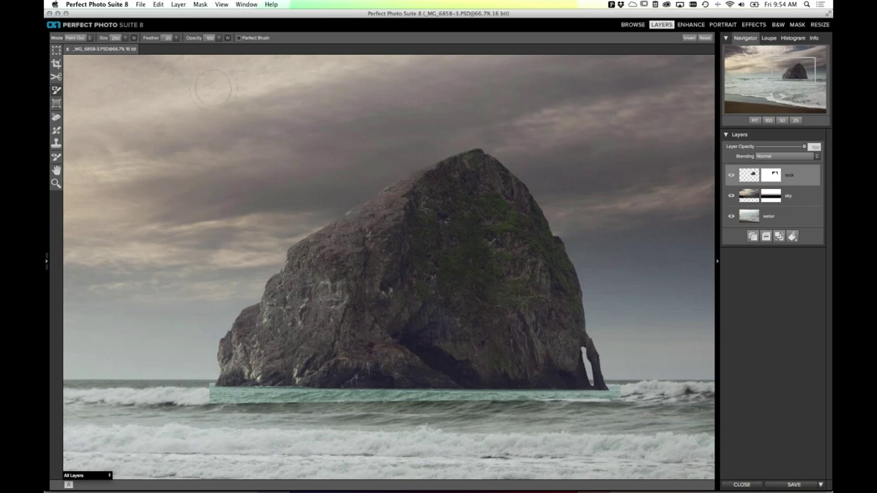
pyautogui.press('[')
pyautogui.moveTo(149, 40); pyautogui.dragTo(152, 53)
pyautogui.press('[')
# Step: Try painting out the green water beneath the rock's arch end, and undo the stroke
pyautogui.moveTo(498, 410)
pyautogui.mouseDown()
pyautogui.moveTo(620, 403)
pyautogui.moveTo(580, 400)
pyautogui.mouseUp()
pyautogui.press(']')
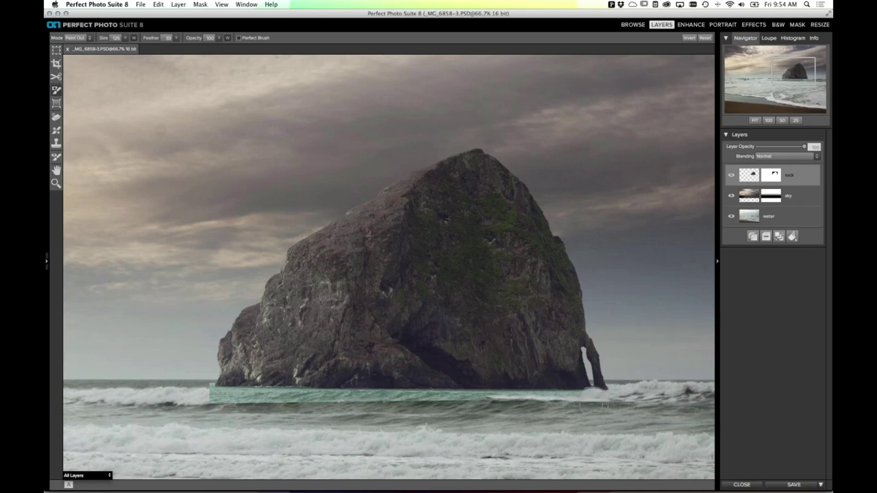
pyautogui.press('super+z')
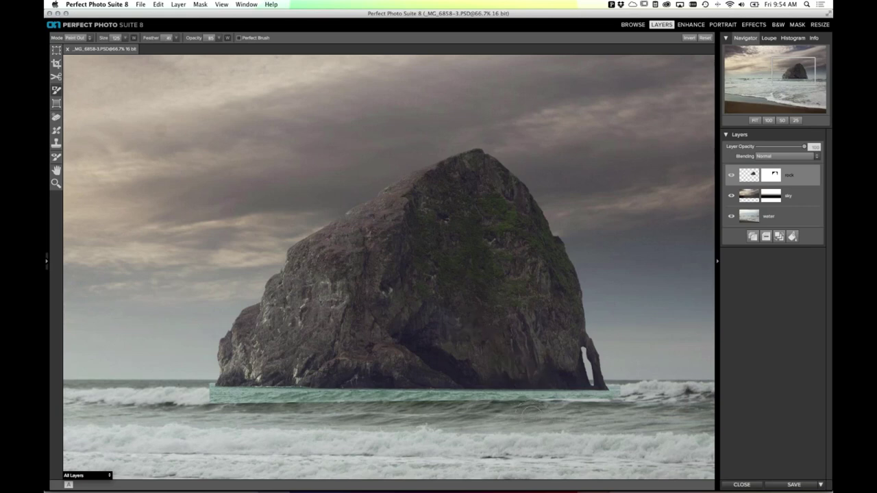
# Step: Paint out the green water strip along the rock's base at feather 41 and opacity 85, blending it into the waves
pyautogui.moveTo(531, 409)
pyautogui.mouseDown()
pyautogui.moveTo(623, 401)
pyautogui.moveTo(478, 407)
pyautogui.moveTo(218, 396)
pyautogui.mouseUp()
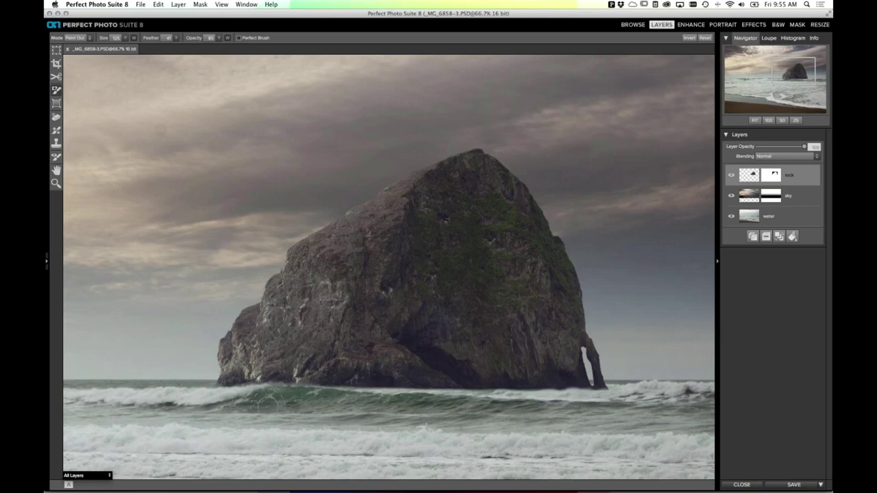
pyautogui.moveTo(394, 402)
pyautogui.mouseDown()
pyautogui.moveTo(364, 401)
pyautogui.moveTo(371, 408)
pyautogui.moveTo(348, 401)
pyautogui.moveTo(384, 408)
pyautogui.mouseUp()
pyautogui.moveTo(496, 406)
pyautogui.mouseDown()
pyautogui.moveTo(425, 402)
pyautogui.moveTo(433, 413)
pyautogui.moveTo(404, 403)
pyautogui.moveTo(428, 402)
pyautogui.moveTo(404, 405)
pyautogui.mouseUp()
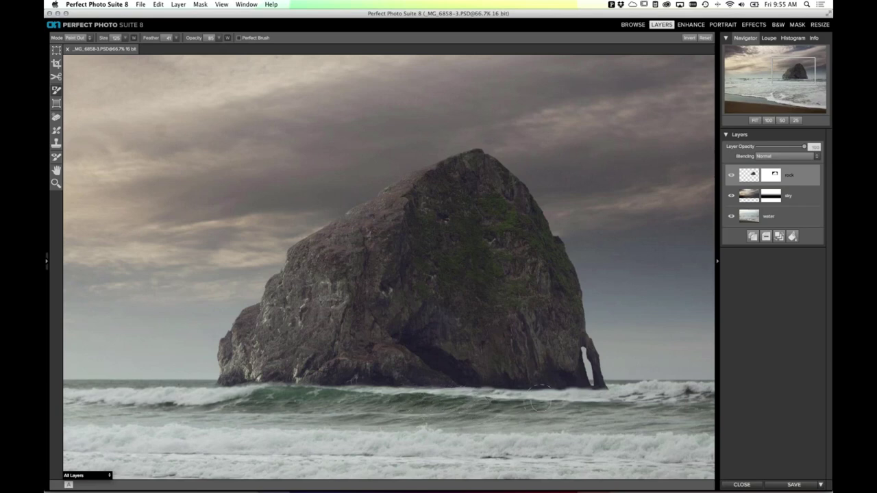
pyautogui.moveTo(539, 405)
pyautogui.mouseDown()
pyautogui.moveTo(512, 403)
pyautogui.moveTo(553, 404)
pyautogui.mouseUp()
pyautogui.moveTo(618, 407); pyautogui.dragTo(604, 405)
pyautogui.moveTo(602, 404); pyautogui.dragTo(587, 406)
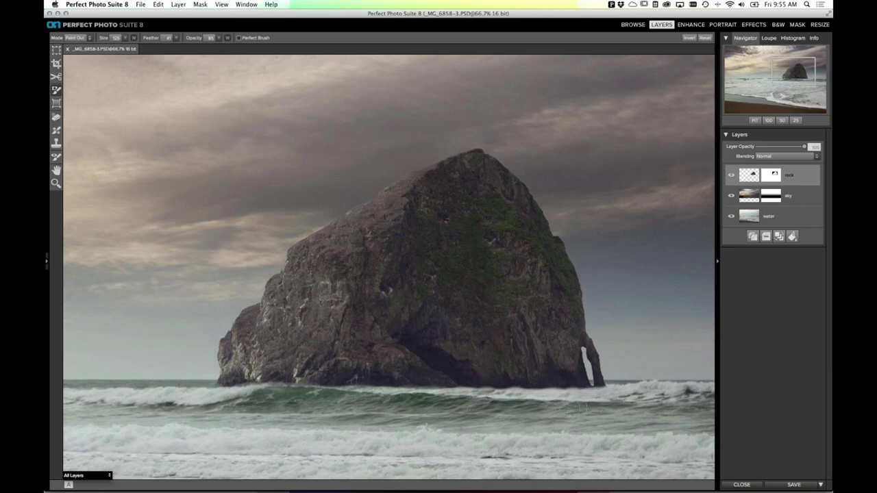
pyautogui.moveTo(524, 405)
pyautogui.mouseDown()
pyautogui.moveTo(376, 405)
pyautogui.moveTo(451, 413)
pyautogui.mouseUp()
# Step: Bring the water layer into the Effects module and add a Blur filter of the Motion type
pyautogui.doubleClick(56, 170)
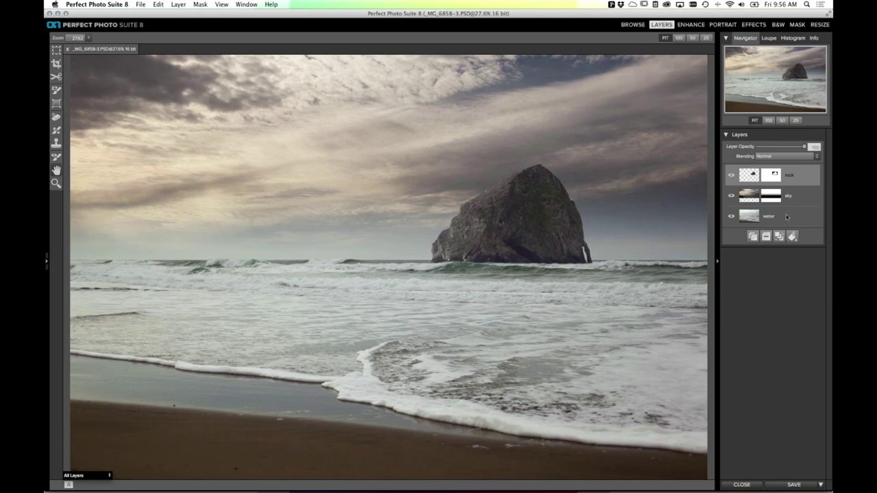
pyautogui.click(764, 216)
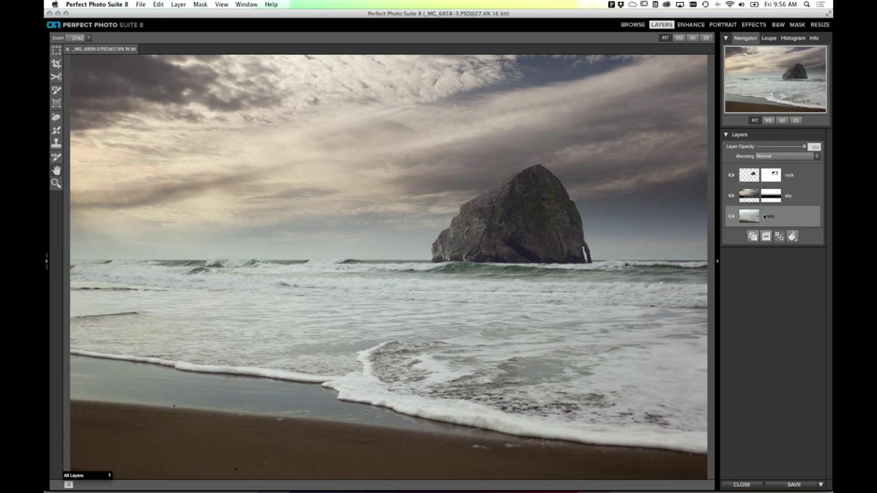
pyautogui.click(754, 24)
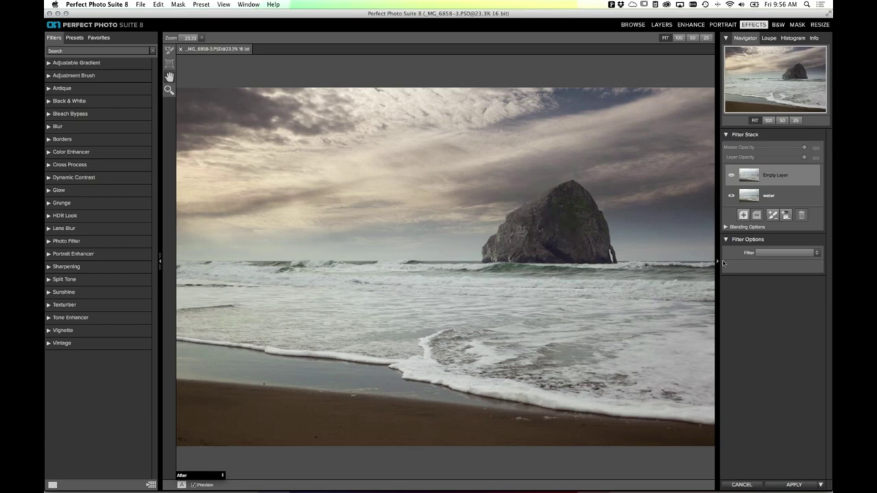
pyautogui.click(797, 254)
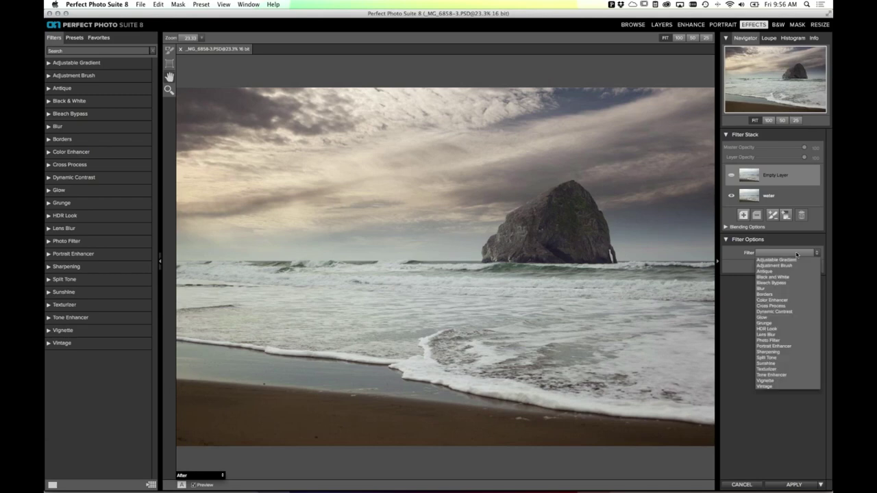
pyautogui.click(786, 290)
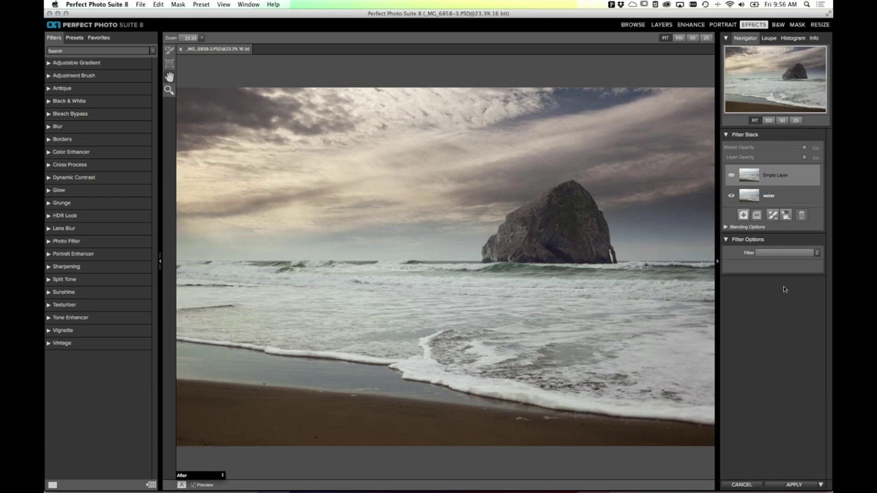
pyautogui.click(785, 293)
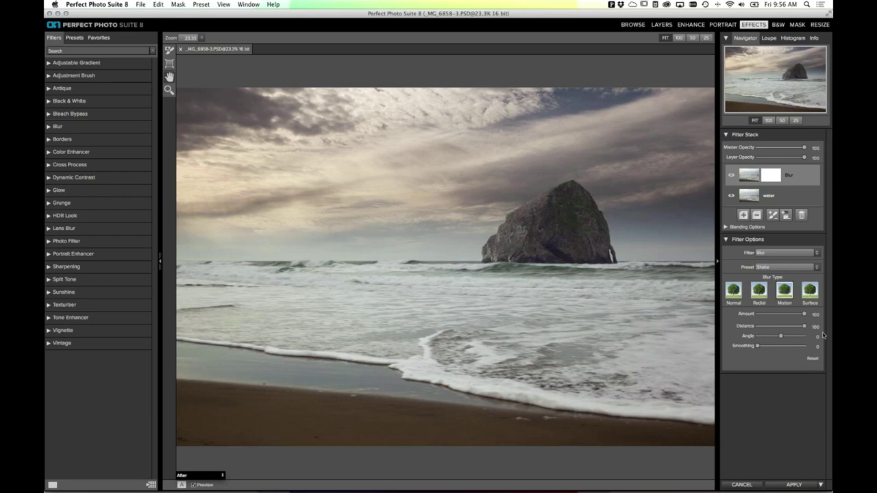
# Step: Set the motion blur's distance to 100 and its angle to -13, and apply the effect to the water
pyautogui.moveTo(767, 327); pyautogui.dragTo(824, 335)
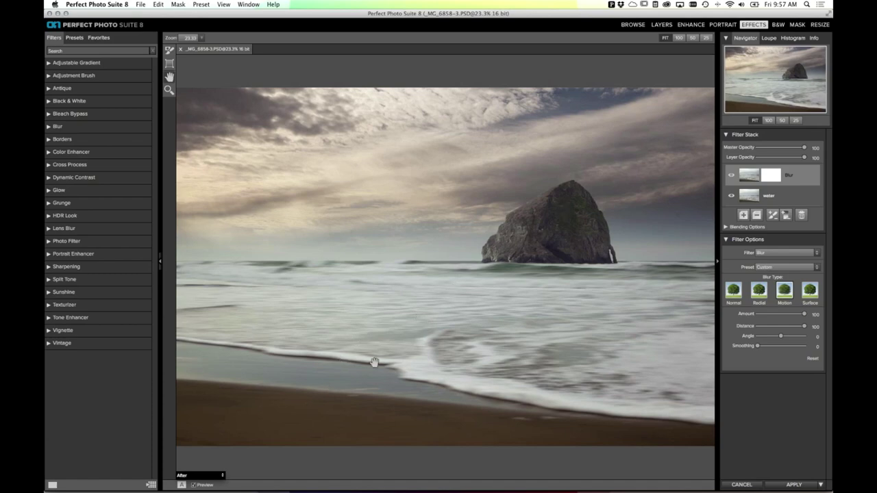
pyautogui.moveTo(782, 337)
pyautogui.mouseDown()
pyautogui.moveTo(769, 337)
pyautogui.moveTo(778, 338)
pyautogui.mouseUp()
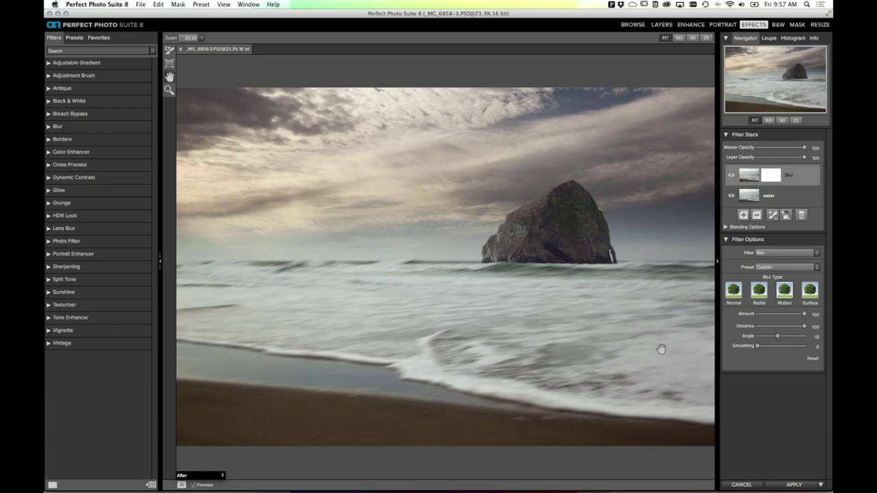
pyautogui.click(790, 485)
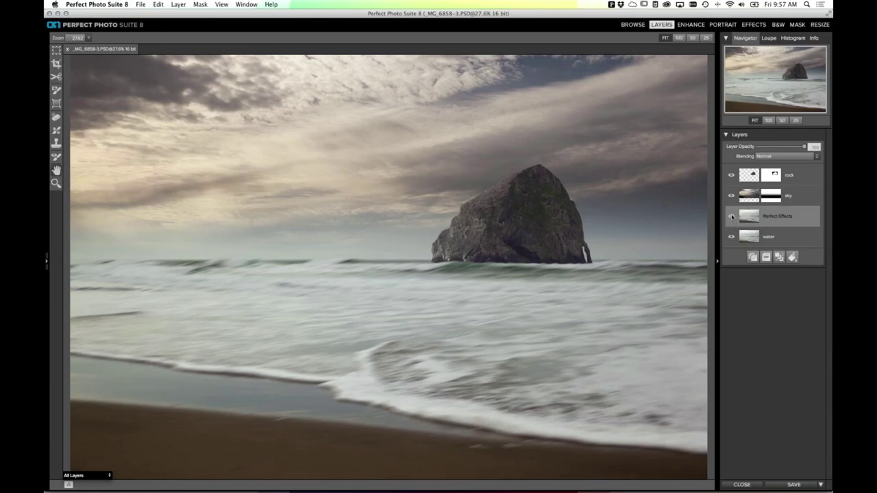
# Step: Compare the water with and without the motion blur by toggling the Perfect Effects layer's visibility
pyautogui.click(731, 217)
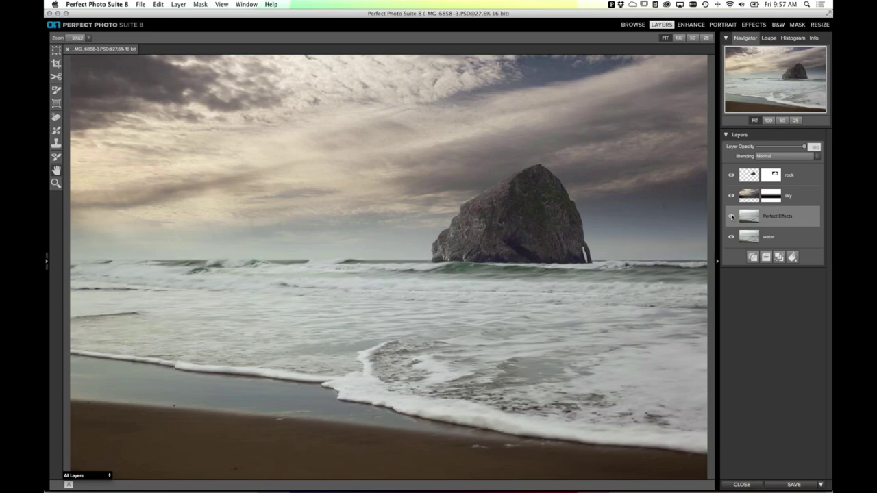
pyautogui.click(731, 216)
pyautogui.click(731, 217)
pyautogui.click(731, 217)
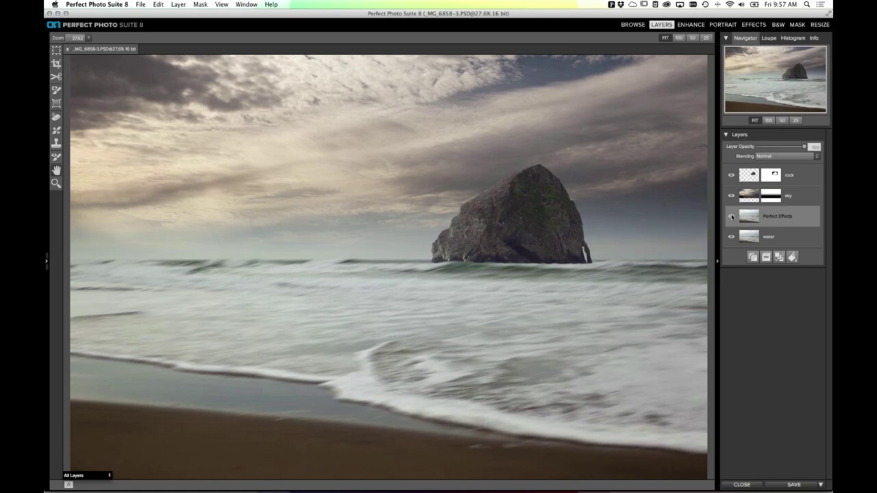
pyautogui.click(732, 217)
# Step: Create a new stamped layer of the whole composite above the rock layer
pyautogui.click(795, 185)
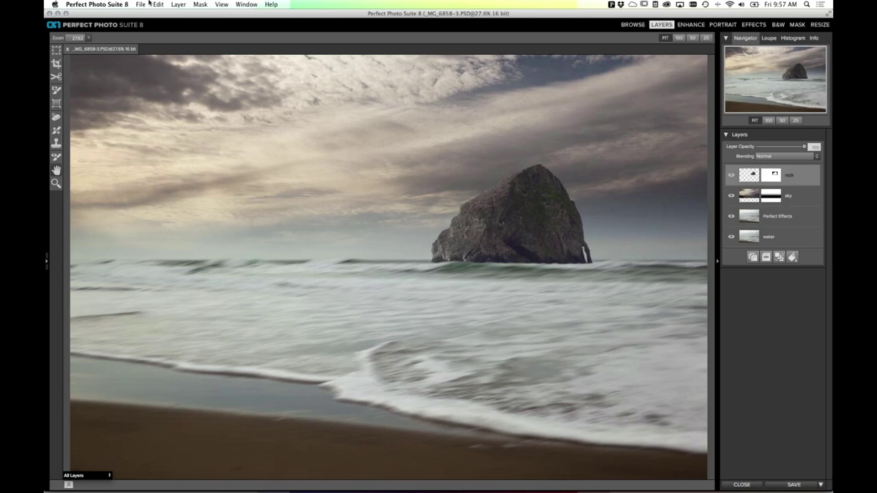
pyautogui.click(178, 4)
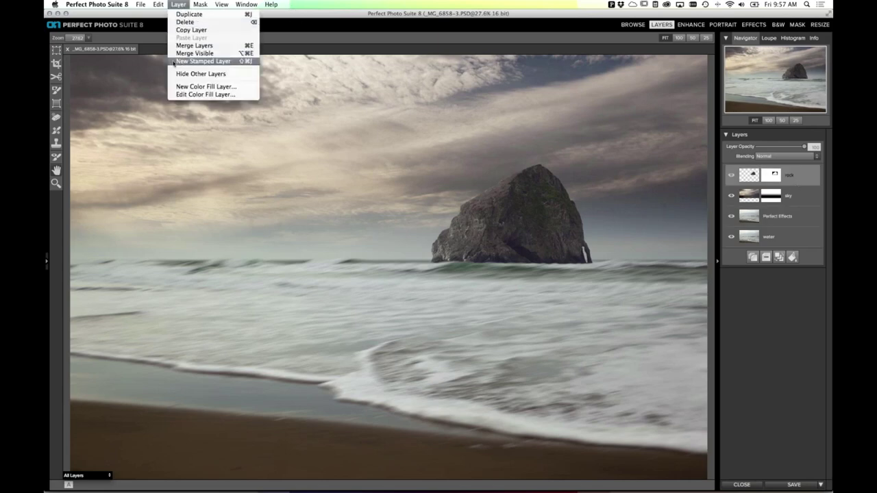
pyautogui.click(211, 61)
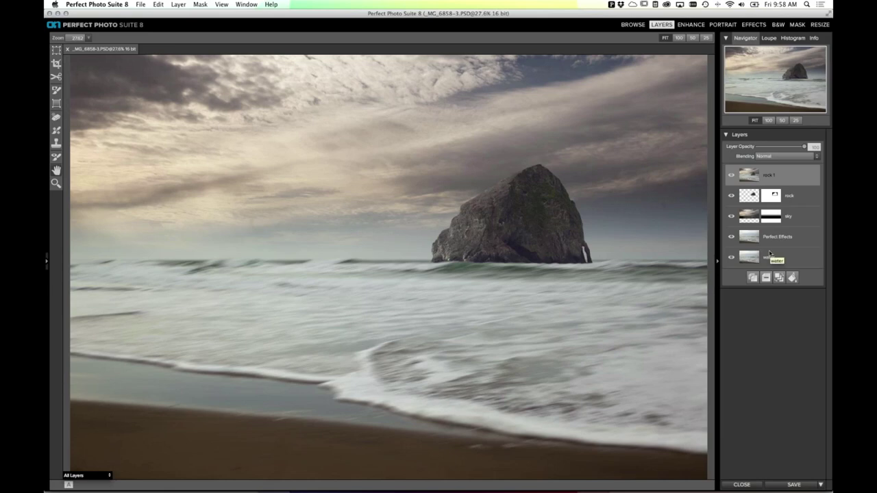
# Step: Bring the stamped layer into the Effects module and add the Natural Dynamic Contrast filter with slightly raised vibrance
pyautogui.click(758, 27)
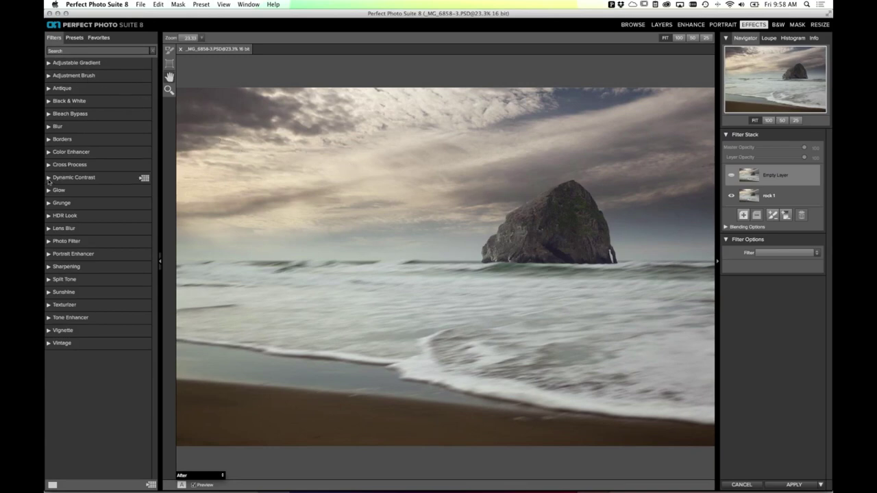
pyautogui.click(72, 180)
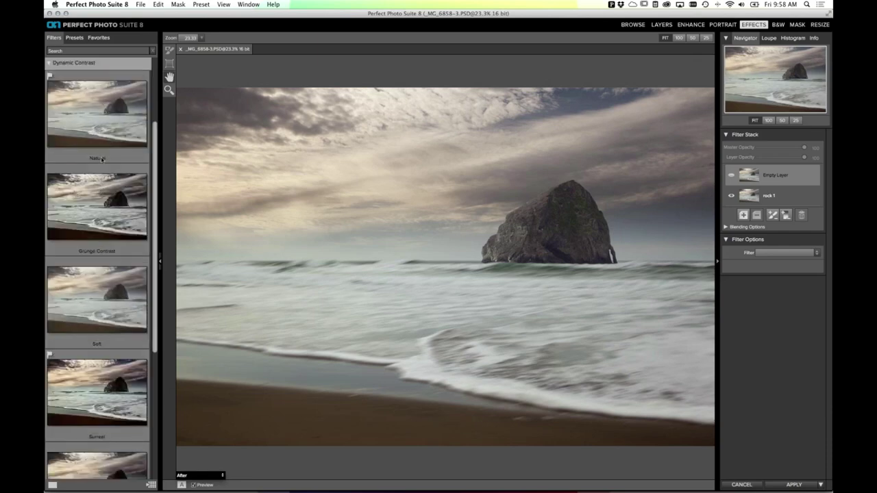
pyautogui.click(110, 115)
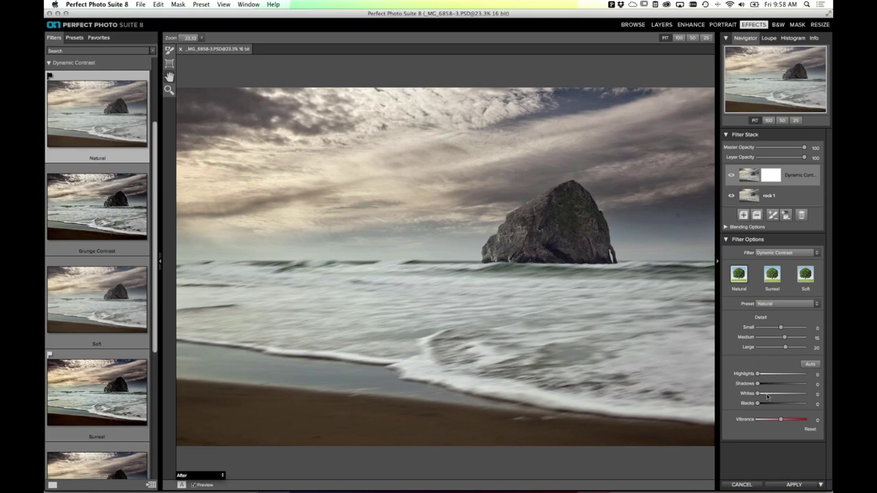
pyautogui.moveTo(781, 420); pyautogui.dragTo(787, 422)
# Step: Add another filter layer above Dynamic Contrast and fill it with the Subtle Vignette preset
pyautogui.click(743, 215)
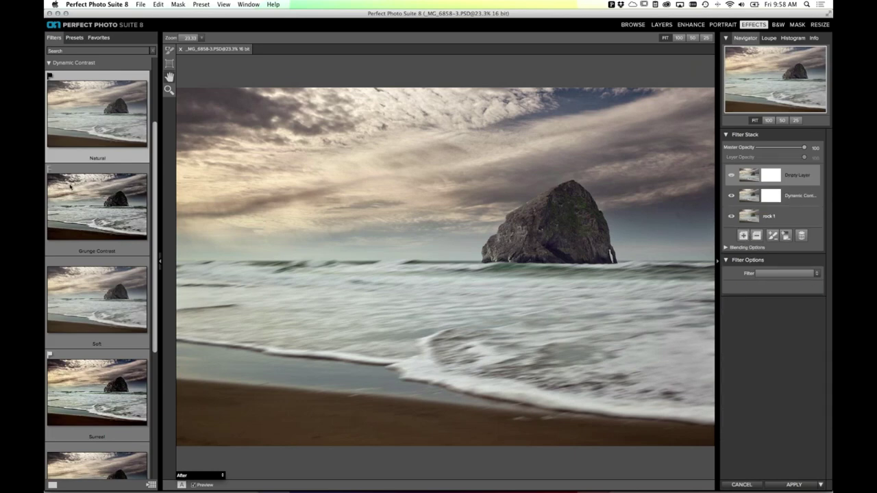
pyautogui.click(56, 51)
pyautogui.click(50, 62)
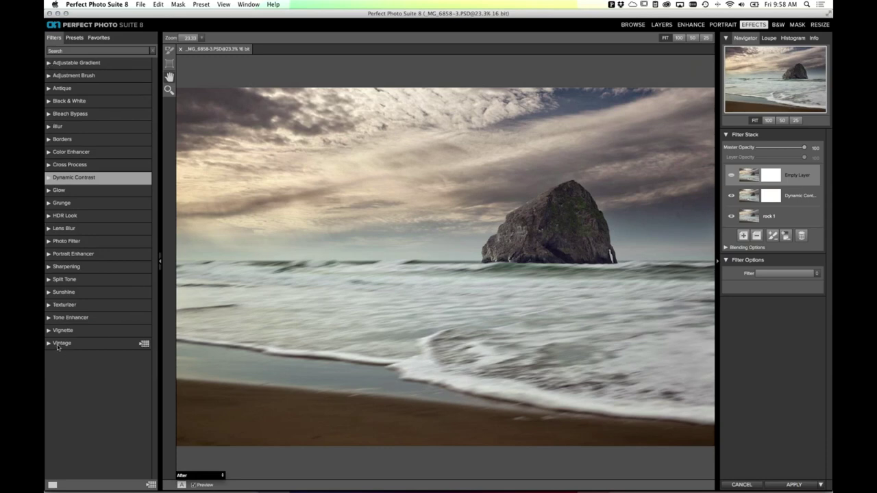
pyautogui.click(48, 333)
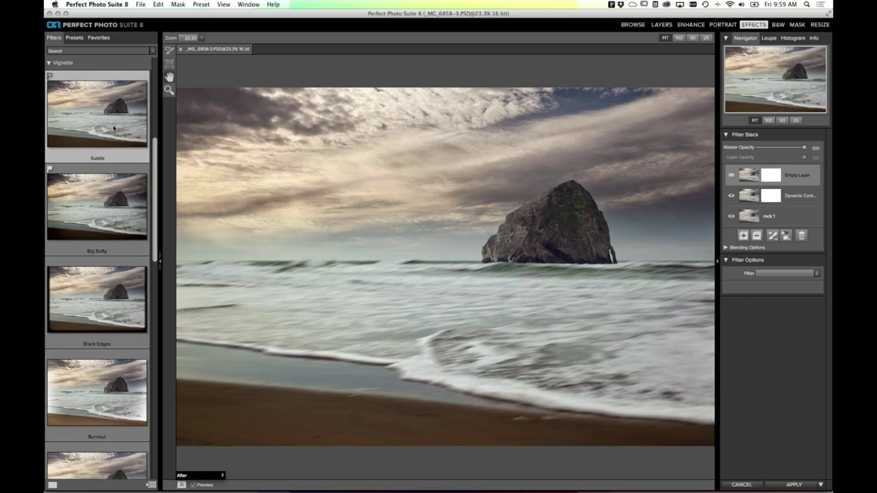
pyautogui.click(149, 142)
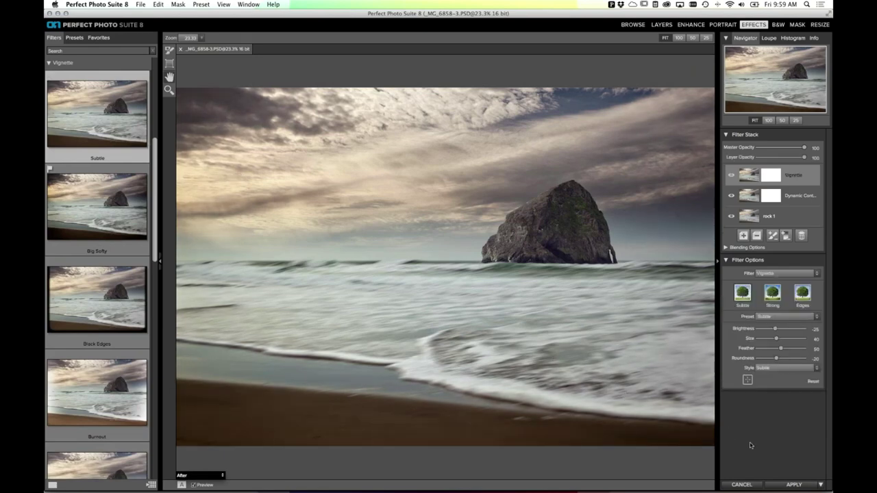
# Step: Compare the stamped layer with the effects preview off and on, and discard the Effects edits
pyautogui.press('super+0')
pyautogui.press('super+p')
pyautogui.press('super+p')
pyautogui.click(742, 484)
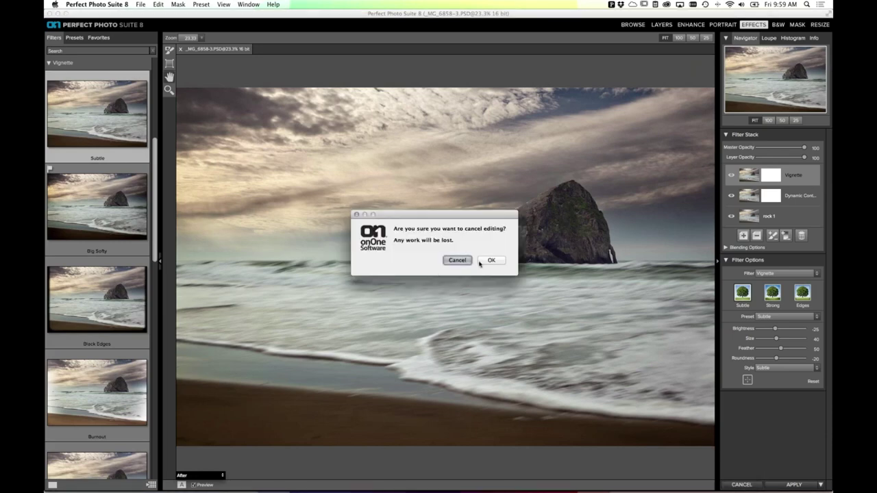
pyautogui.click(491, 261)
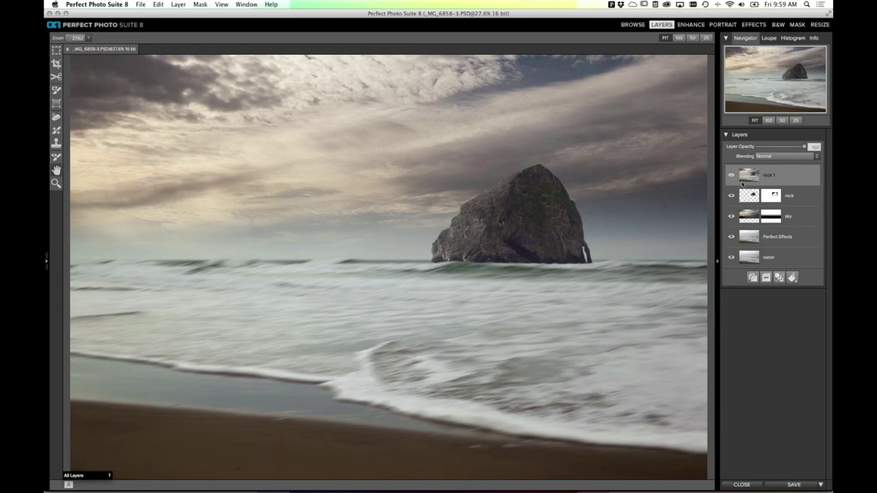
# Step: Reset the rock layer's mask to bring back its original sky and water
pyautogui.click(747, 197)
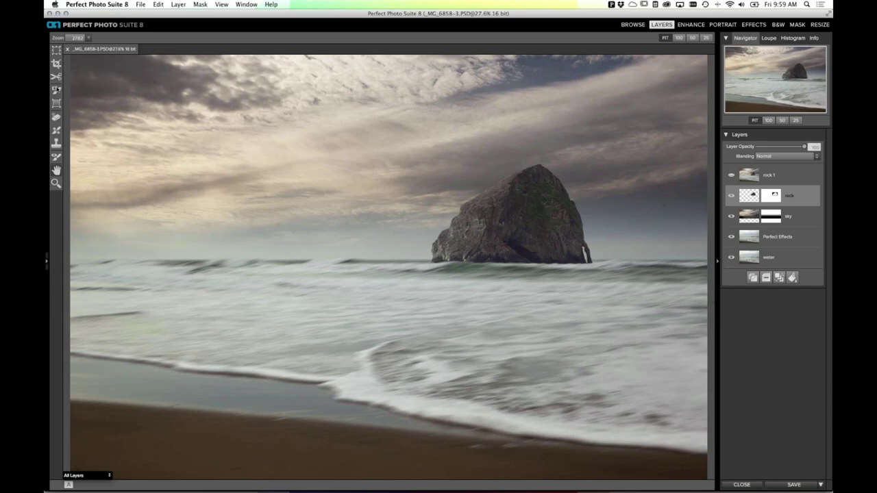
pyautogui.click(57, 89)
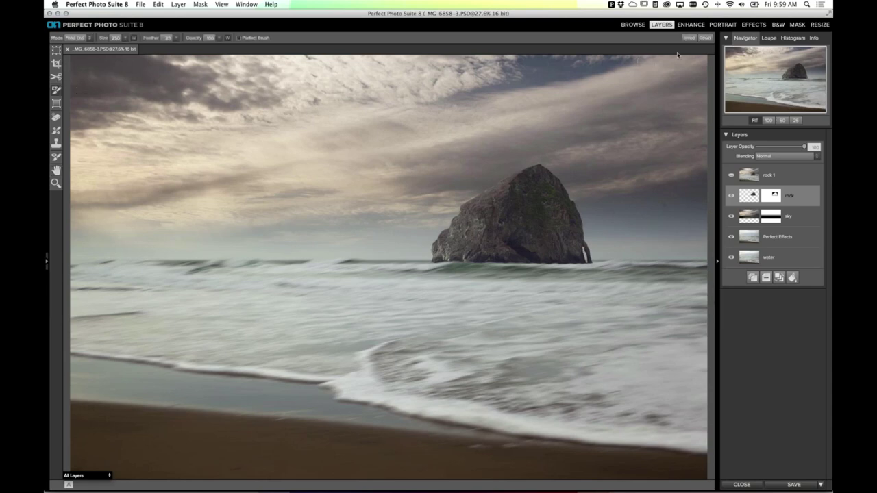
pyautogui.click(705, 38)
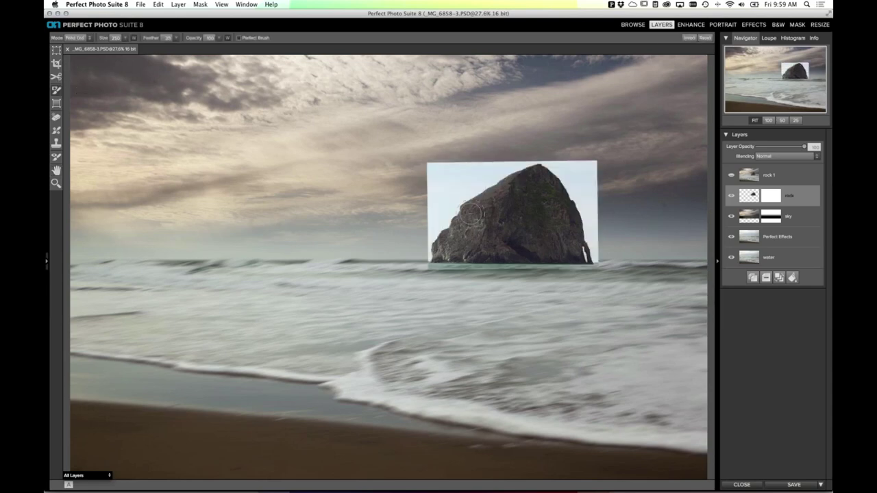
# Step: Bring the rock layer into the Mask module and enlarge the Drop Brush
pyautogui.click(795, 25)
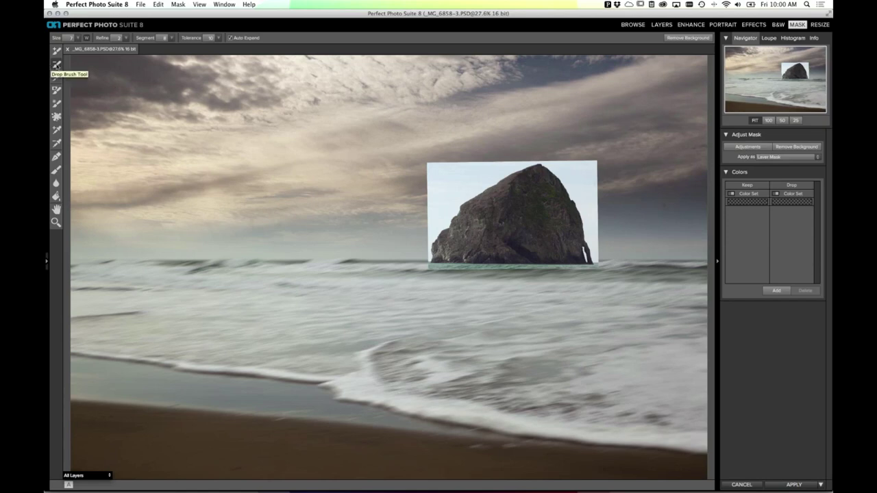
pyautogui.press('super+0')
pyautogui.press('super+equal')
pyautogui.press('super+equal')
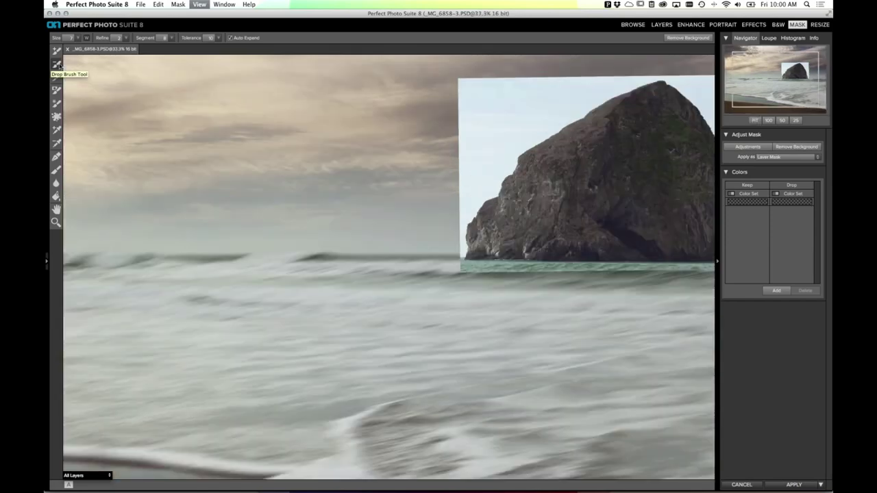
pyautogui.moveTo(770, 97); pyautogui.dragTo(778, 95)
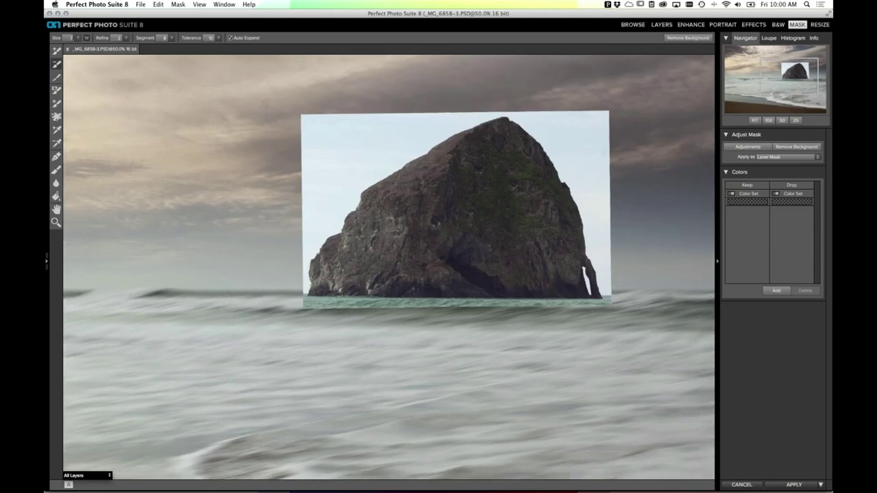
pyautogui.press(']')
pyautogui.press(']')
pyautogui.press(']')
pyautogui.press(']')
pyautogui.press(']')
pyautogui.press(']')
# Step: Preview the rock layer's color segments, return to the All Layers view, and undo the Drop Brush removal of its sky
pyautogui.click(100, 475)
pyautogui.click(100, 472)
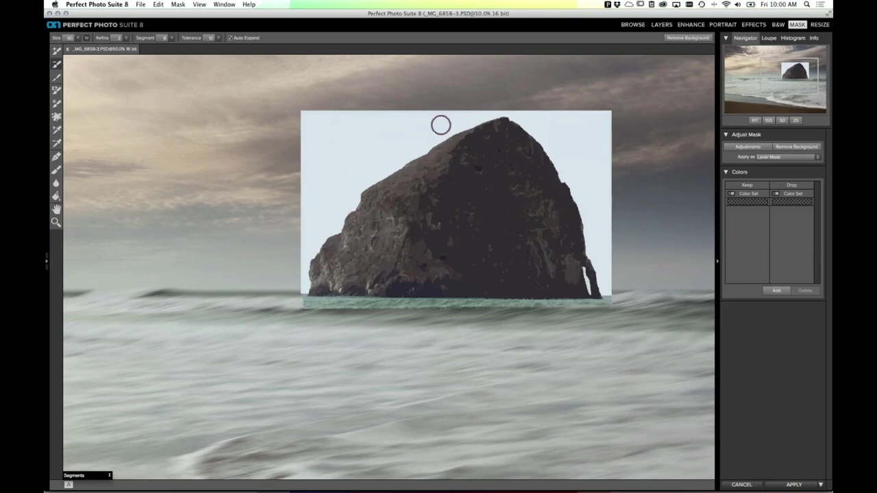
pyautogui.click(96, 478)
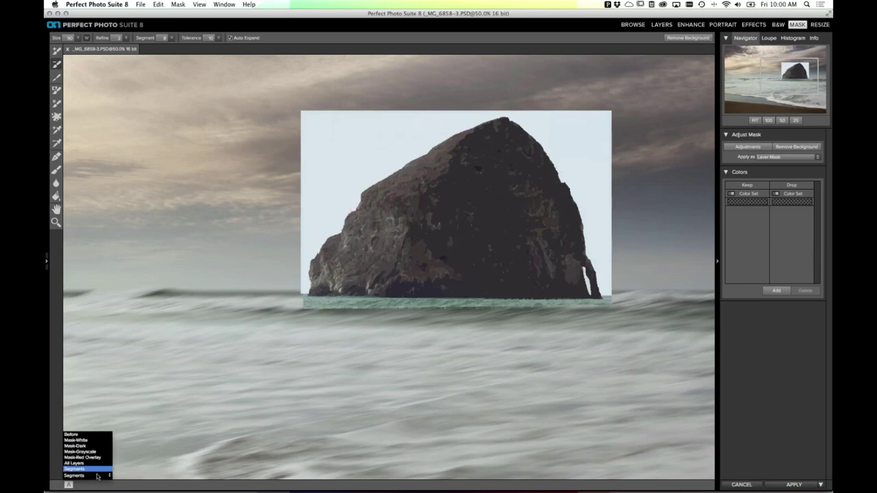
pyautogui.click(94, 425)
pyautogui.click(94, 478)
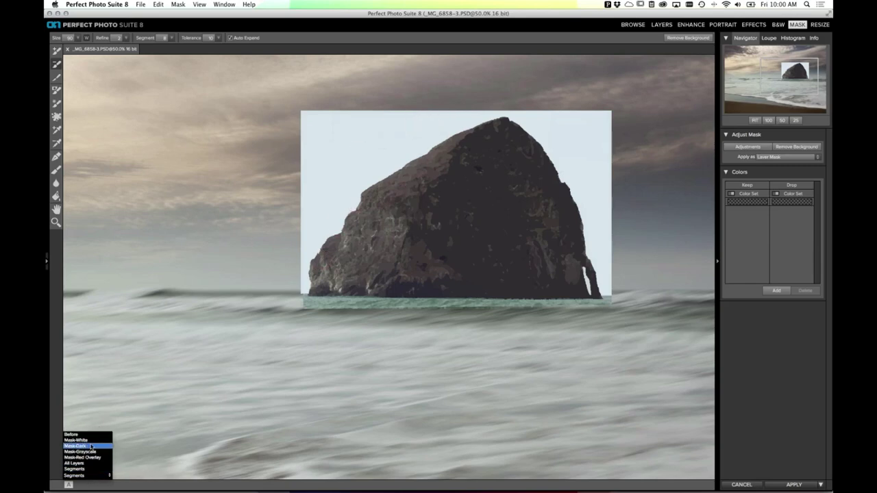
pyautogui.click(88, 467)
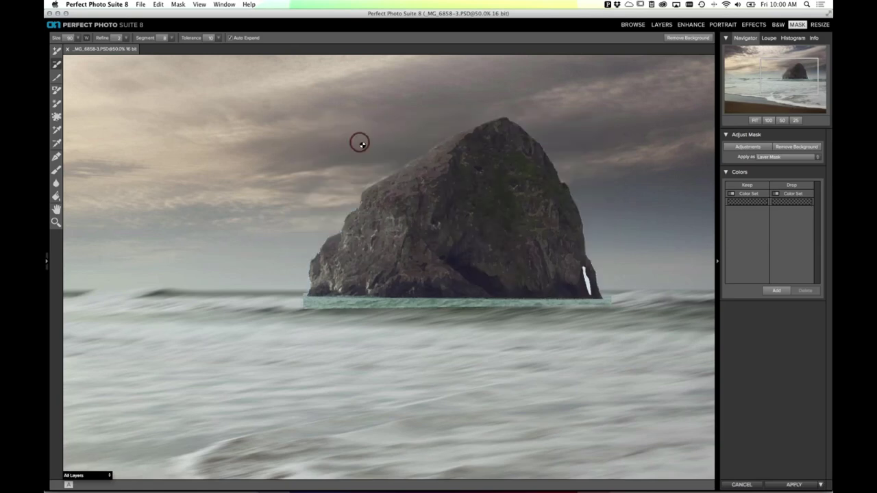
pyautogui.press('super+z')
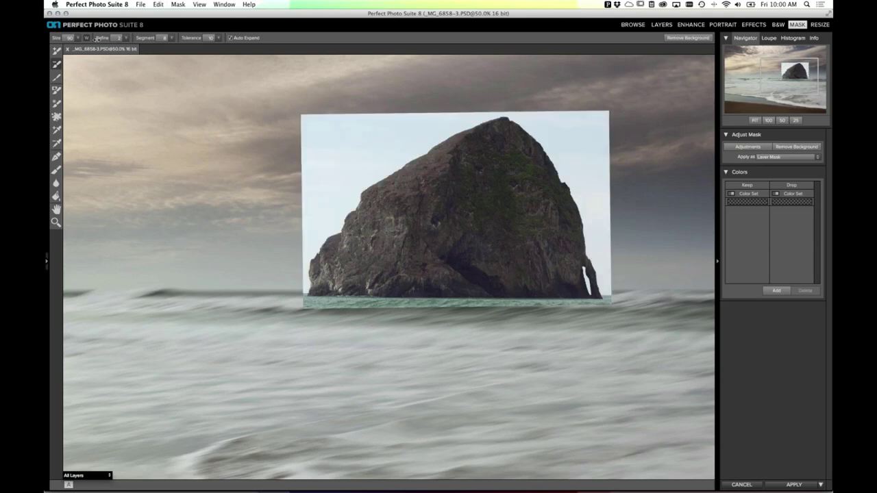
# Step: Set the Drop Brush's Refine amount to 5, and switch briefly to the Refine Brush and back
pyautogui.click(115, 37)
pyautogui.doubleClick(115, 38)
pyautogui.write('10')
pyautogui.press('BackSpace')
pyautogui.press('BackSpace')
pyautogui.write('2')
pyautogui.press('Return')
pyautogui.click(116, 38)
pyautogui.write('5')
pyautogui.press('Return')
pyautogui.click(116, 38)
pyautogui.moveTo(105, 37); pyautogui.dragTo(89, 40)
pyautogui.click(57, 78)
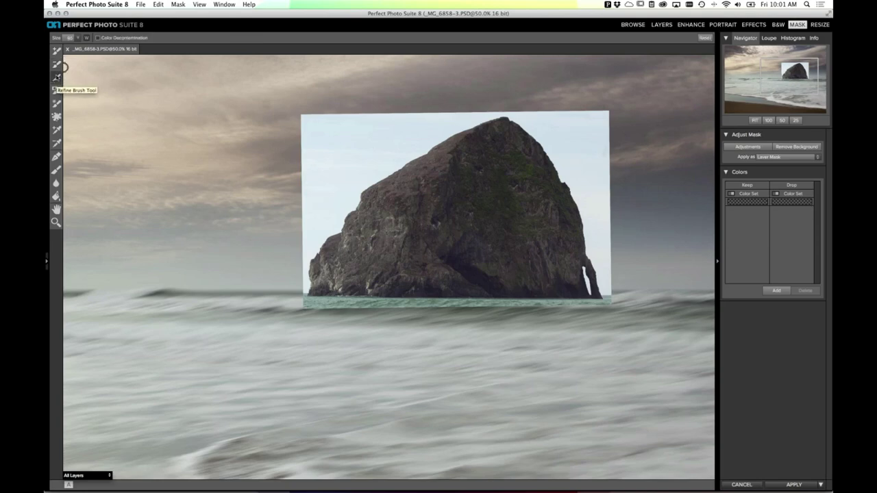
pyautogui.click(58, 65)
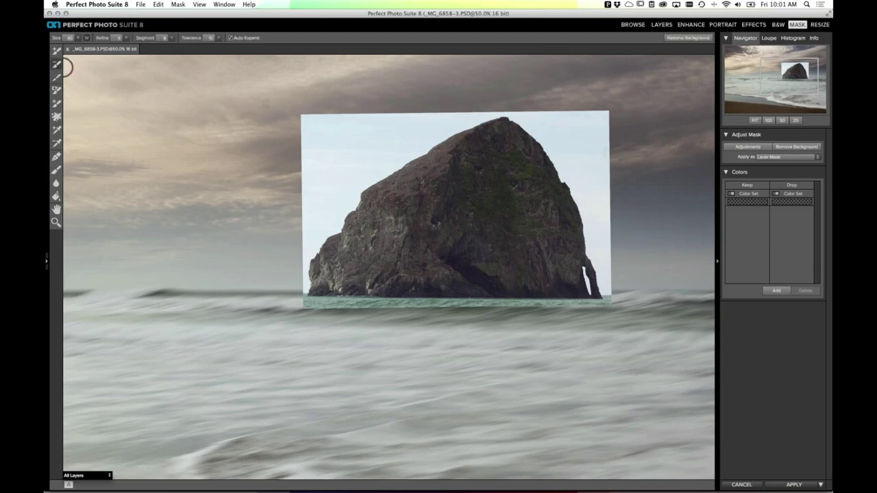
# Step: Compare the rock layer's Segments preview with the Segment amount at 1 and at 32, and return it to 8
pyautogui.click(155, 38)
pyautogui.click(84, 475)
pyautogui.click(76, 469)
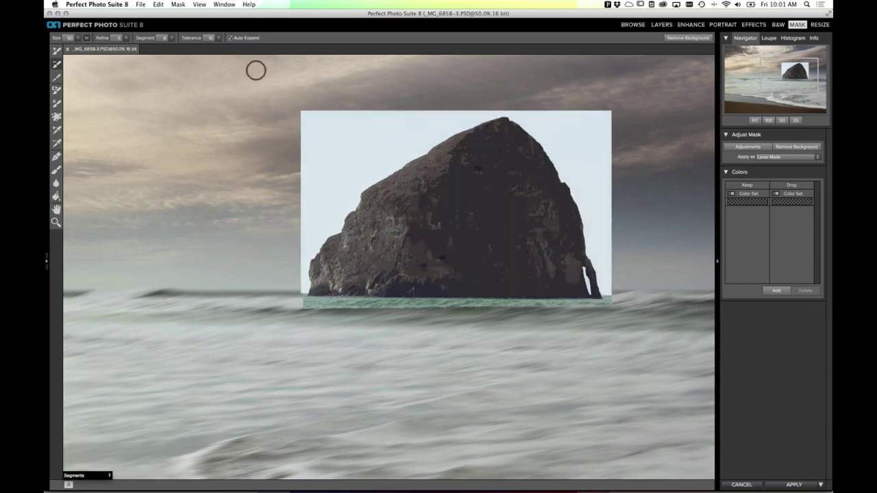
pyautogui.moveTo(151, 40); pyautogui.dragTo(132, 41)
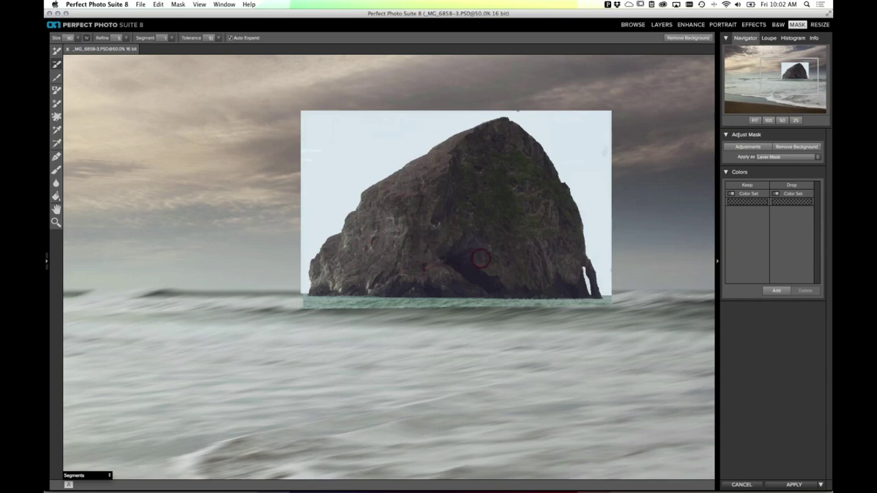
pyautogui.moveTo(143, 42); pyautogui.dragTo(182, 42)
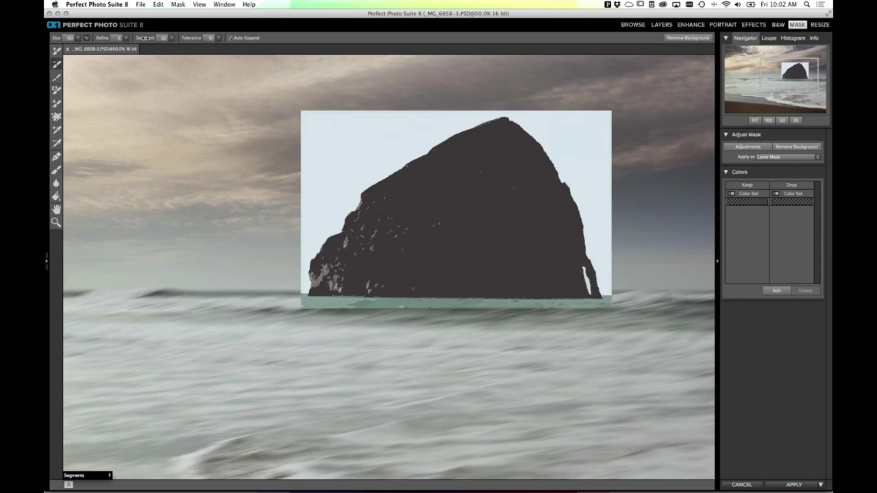
pyautogui.moveTo(145, 38); pyautogui.dragTo(114, 37)
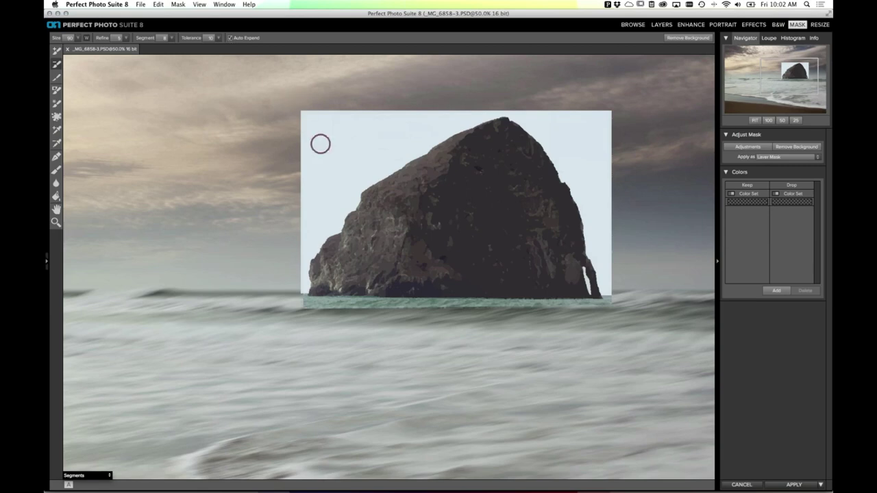
# Step: Try the Drop Brush tolerance at 8, return it to 10, and discard the Mask module edits
pyautogui.click(209, 38)
pyautogui.write('8')
pyautogui.click(209, 38)
pyautogui.write('10')
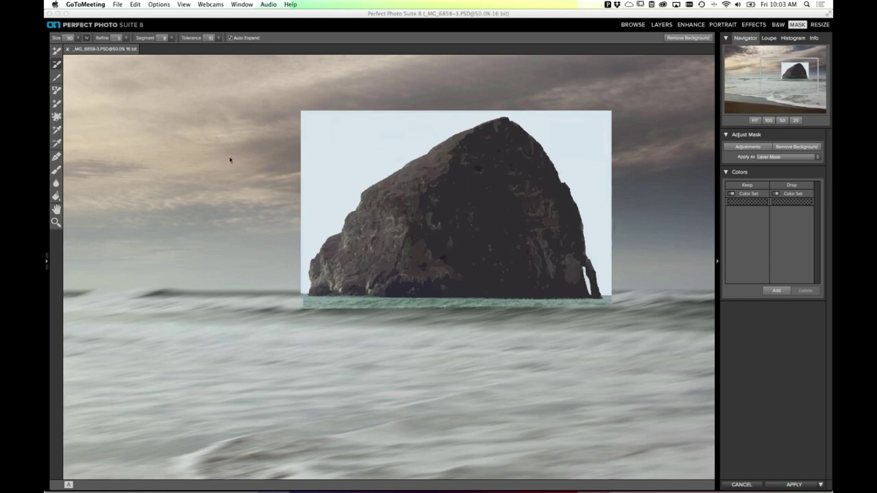
pyautogui.click(733, 485)
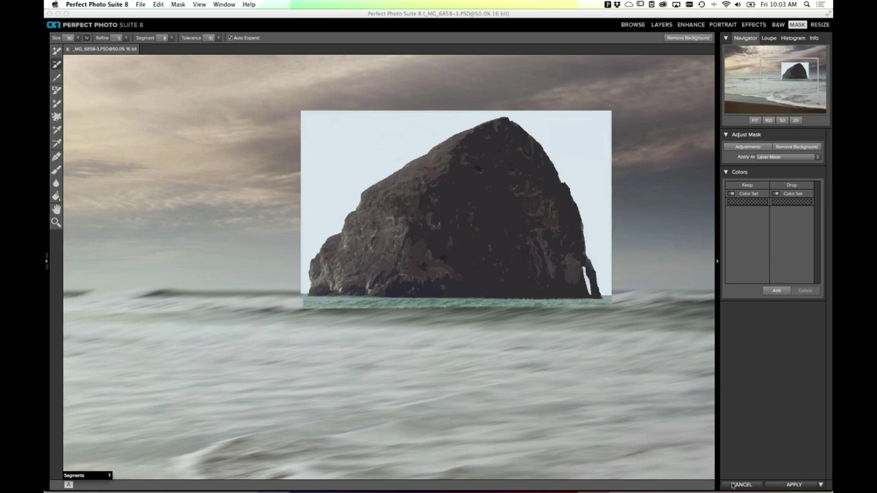
pyautogui.click(732, 485)
pyautogui.click(510, 264)
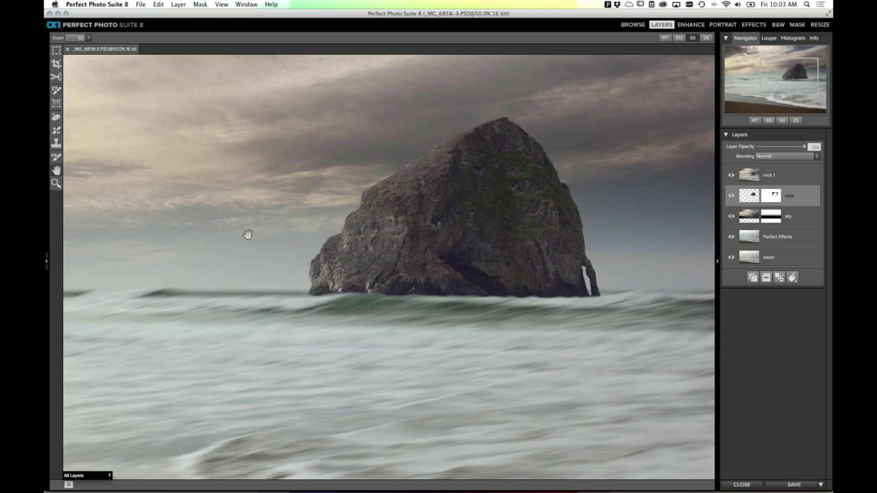
pyautogui.click(56, 91)
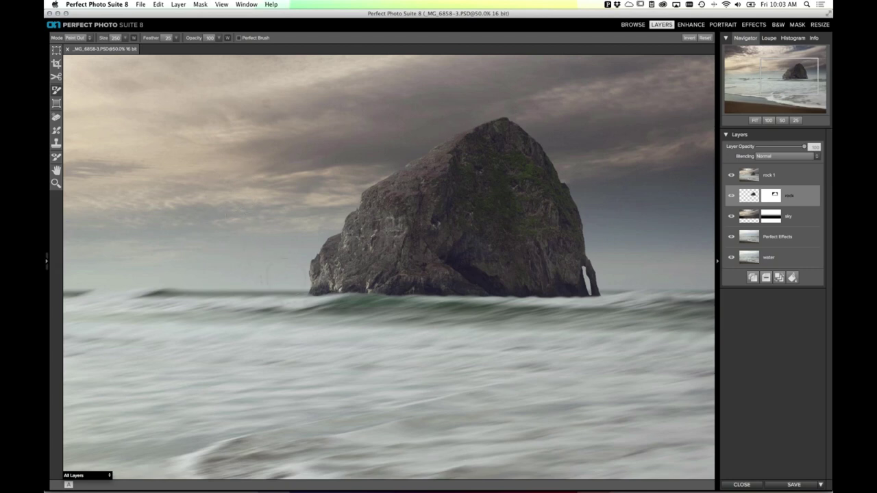
pyautogui.moveTo(314, 274)
pyautogui.mouseDown()
pyautogui.moveTo(319, 299)
pyautogui.moveTo(345, 290)
pyautogui.moveTo(450, 304)
pyautogui.moveTo(461, 295)
pyautogui.moveTo(509, 303)
pyautogui.moveTo(519, 294)
pyautogui.moveTo(543, 303)
pyautogui.moveTo(568, 292)
pyautogui.moveTo(588, 297)
pyautogui.moveTo(504, 282)
pyautogui.moveTo(380, 284)
pyautogui.moveTo(335, 292)
pyautogui.moveTo(329, 304)
pyautogui.moveTo(304, 299)
pyautogui.moveTo(331, 307)
pyautogui.moveTo(374, 296)
pyautogui.moveTo(583, 291)
pyautogui.mouseUp()
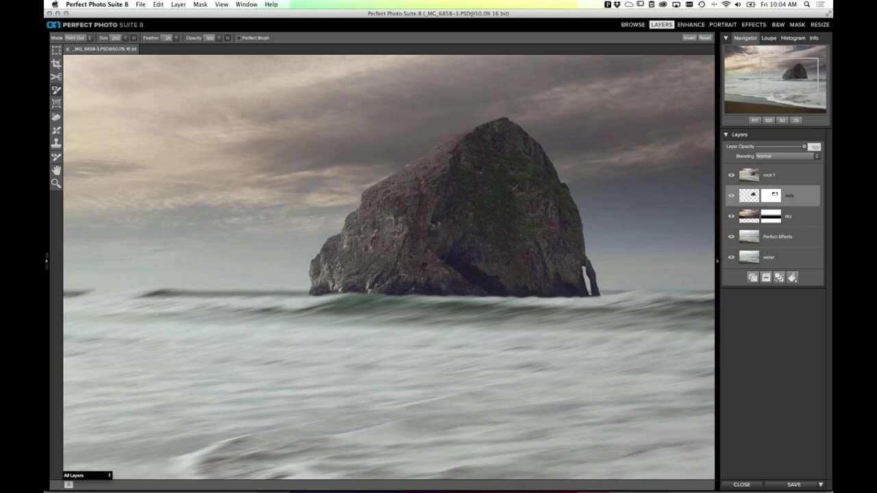
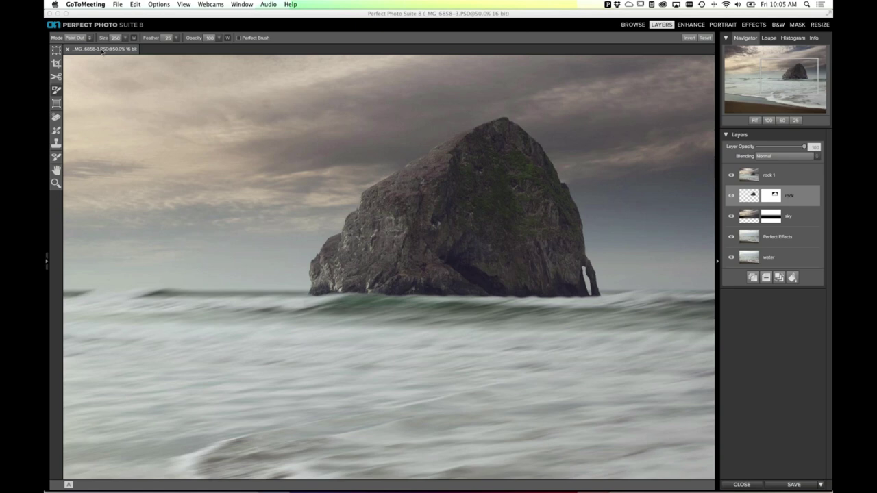
# Step: Examine the memory and VRAM usage settings in the Performance preferences, and leave the preferences without saving
pyautogui.click(118, 19)
pyautogui.click(97, 4)
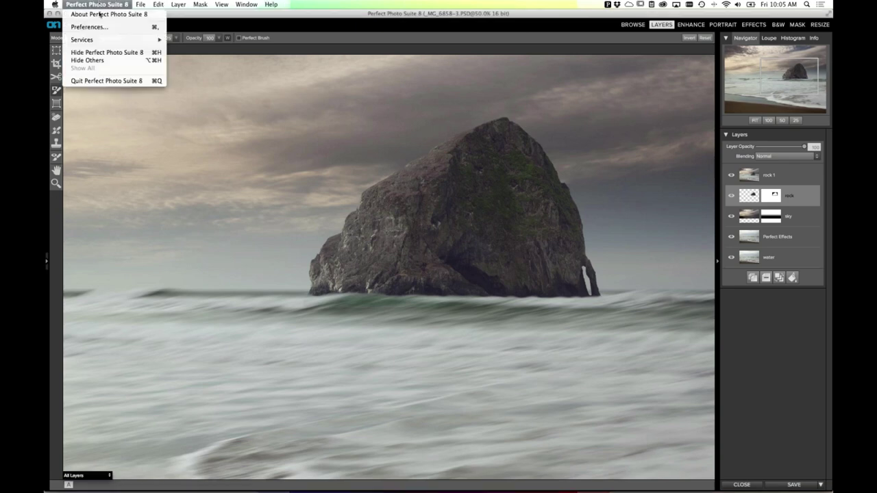
pyautogui.click(89, 27)
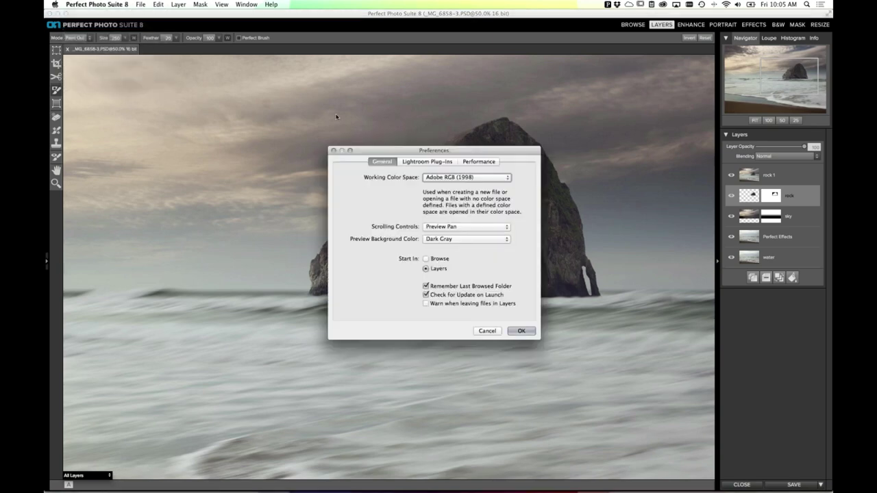
pyautogui.click(472, 162)
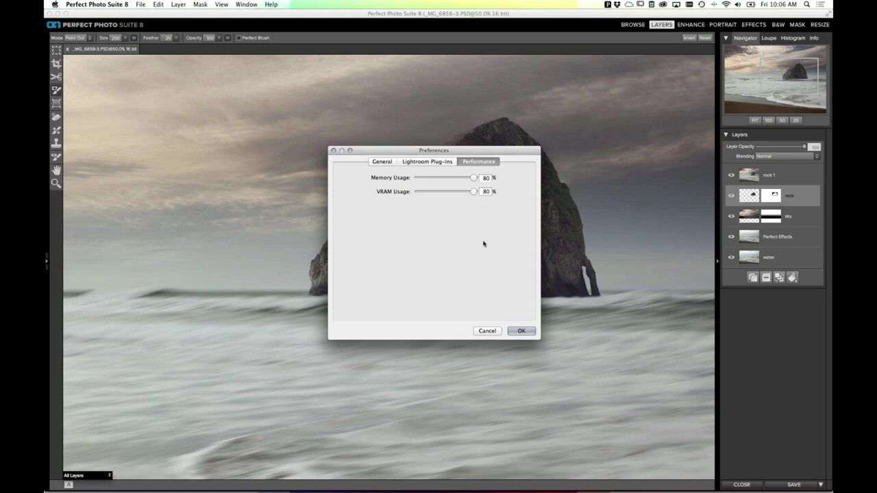
pyautogui.click(488, 331)
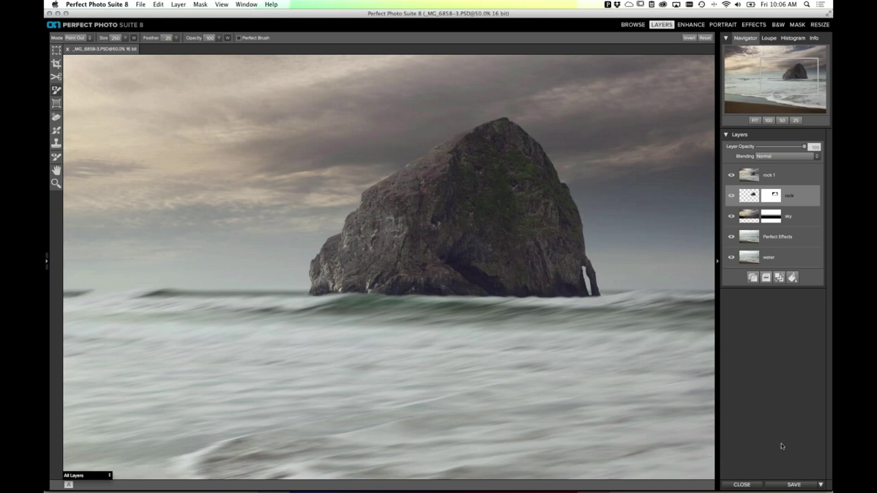
# Step: Save the layered rock composite and close its file
pyautogui.click(778, 488)
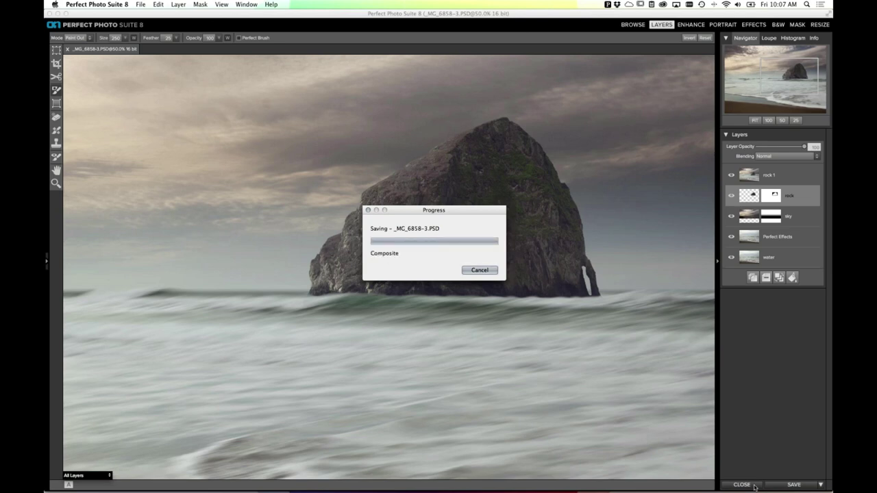
pyautogui.click(749, 485)
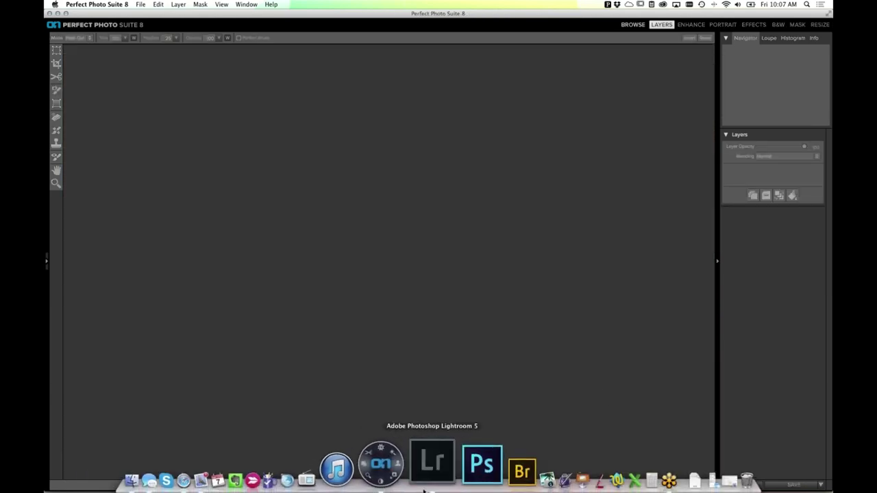
# Step: Switch to Lightroom and view the saved rock composite _MG_6858-3.PSD enlarged from the Oregon Coast folder
pyautogui.click(429, 480)
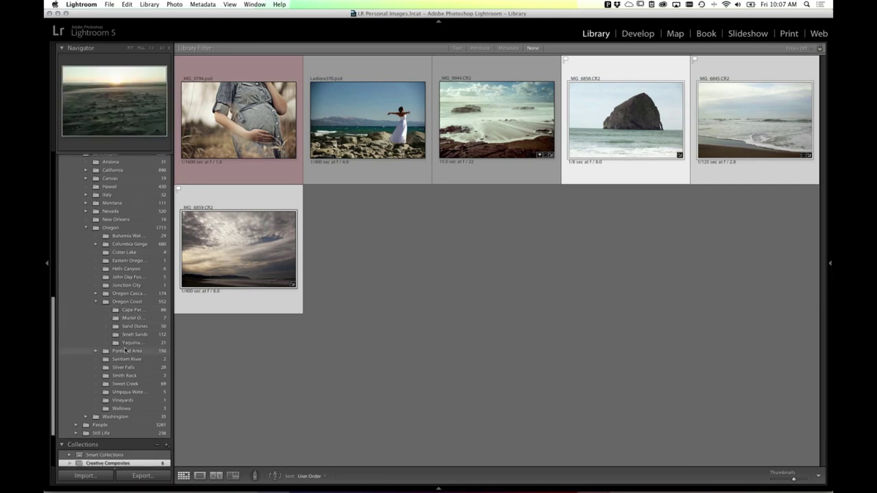
pyautogui.click(133, 302)
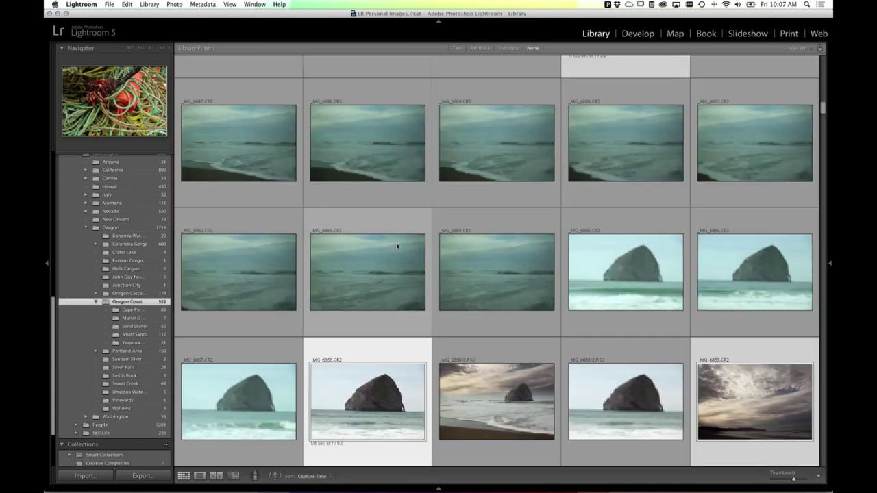
pyautogui.scroll(-1, 472, 375)
pyautogui.doubleClick(472, 375)
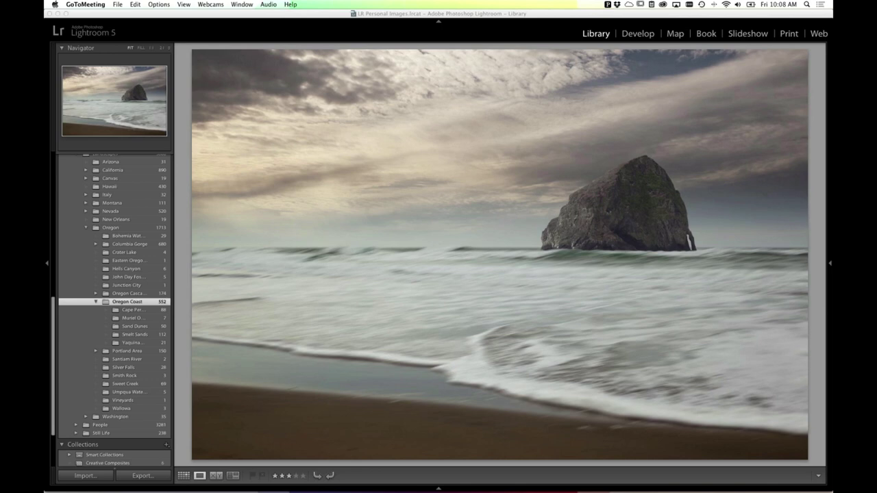
# Step: Switch to Perfect Photo Suite 8 and browse to the Omar folder within the Layers demo images, enlarging its thumbnails
pyautogui.click(341, 17)
pyautogui.moveTo(410, 488)
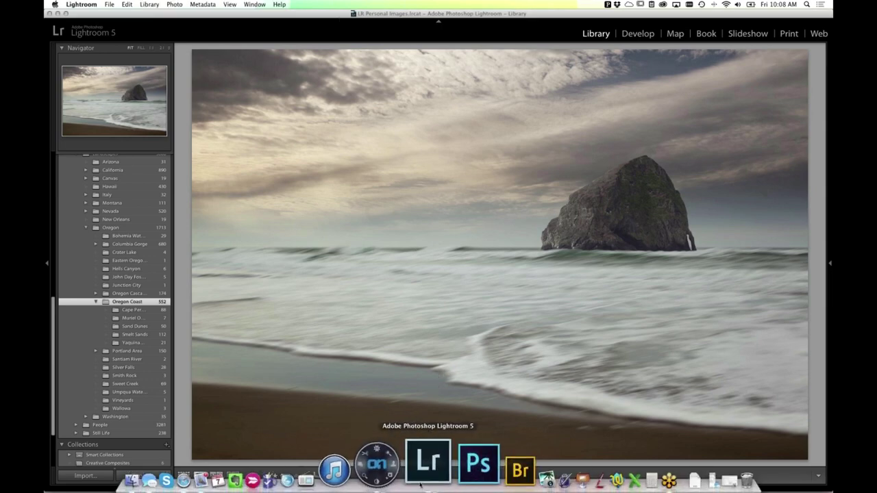
pyautogui.click(409, 479)
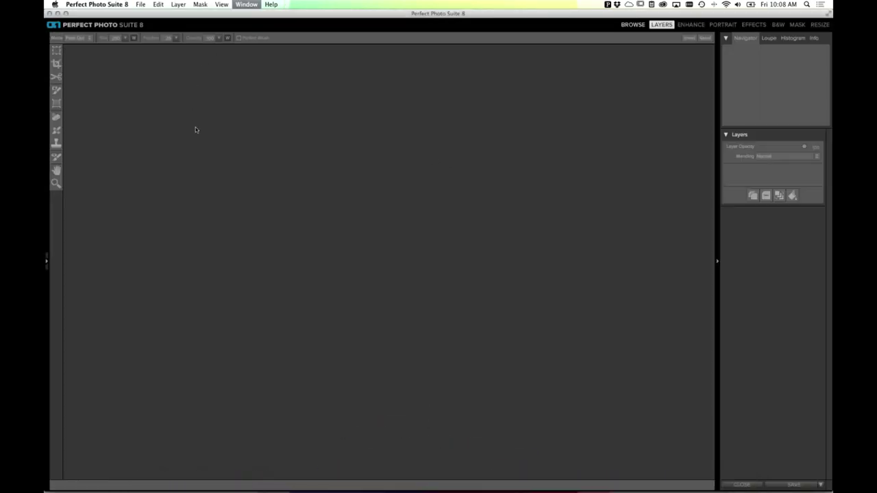
pyautogui.click(633, 25)
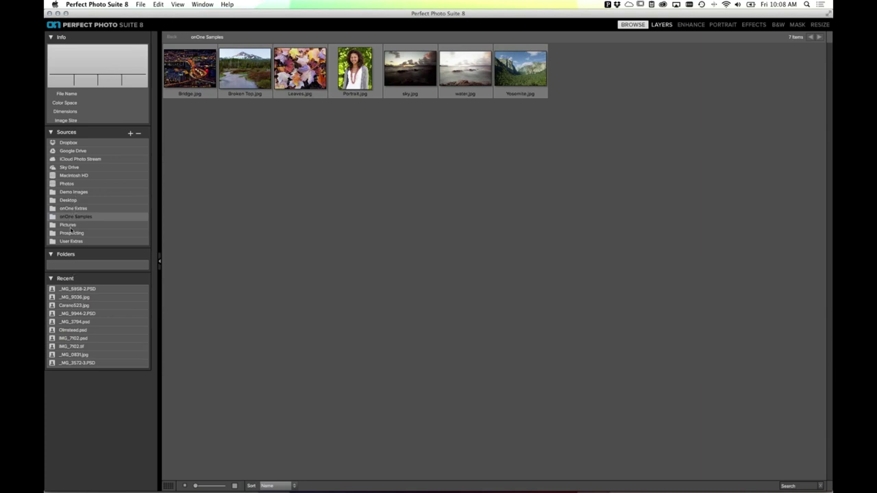
pyautogui.click(73, 193)
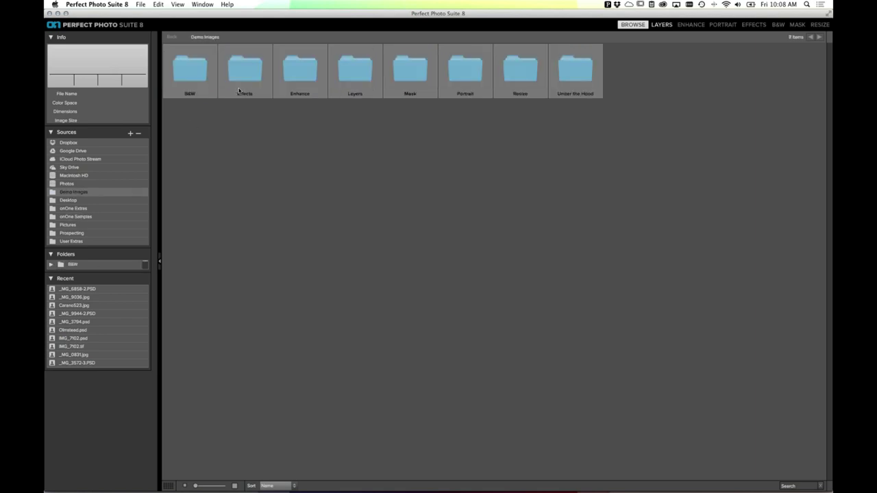
pyautogui.doubleClick(336, 90)
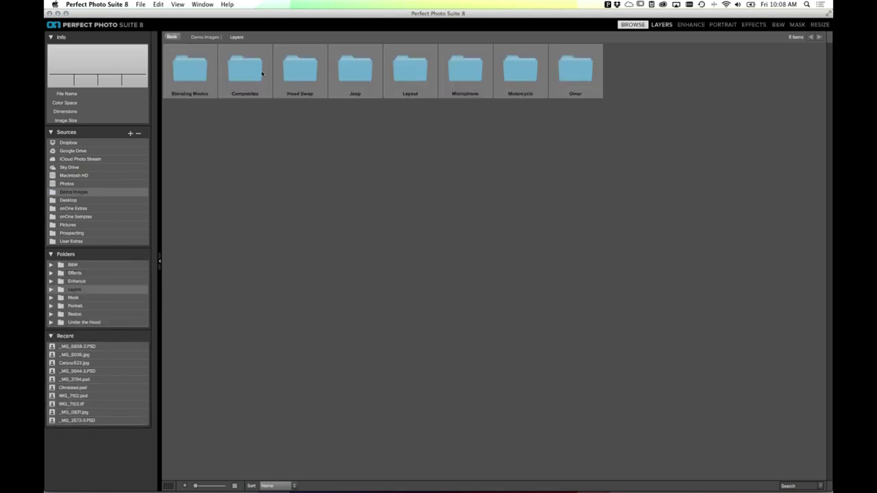
pyautogui.click(581, 81)
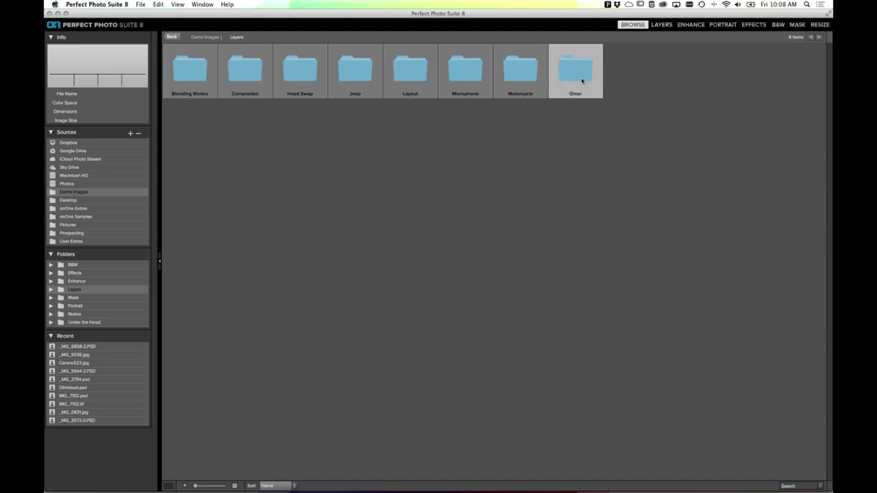
pyautogui.doubleClick(582, 81)
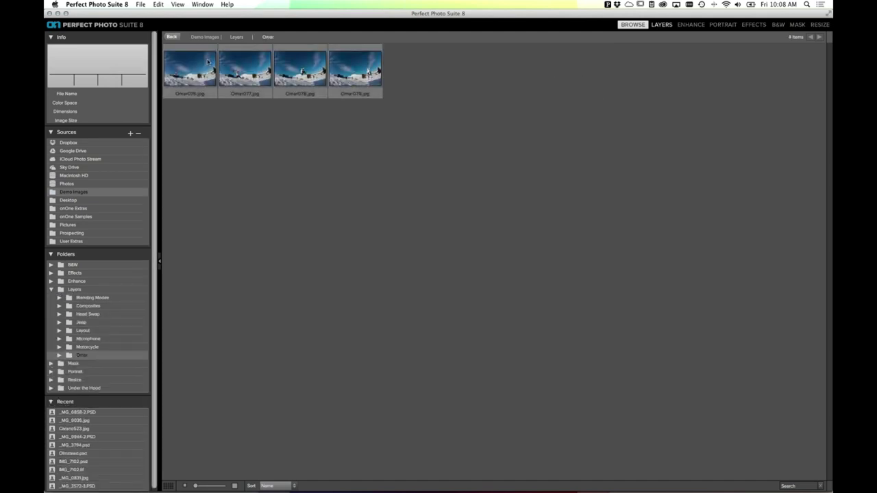
pyautogui.scroll(10, 236, 93)
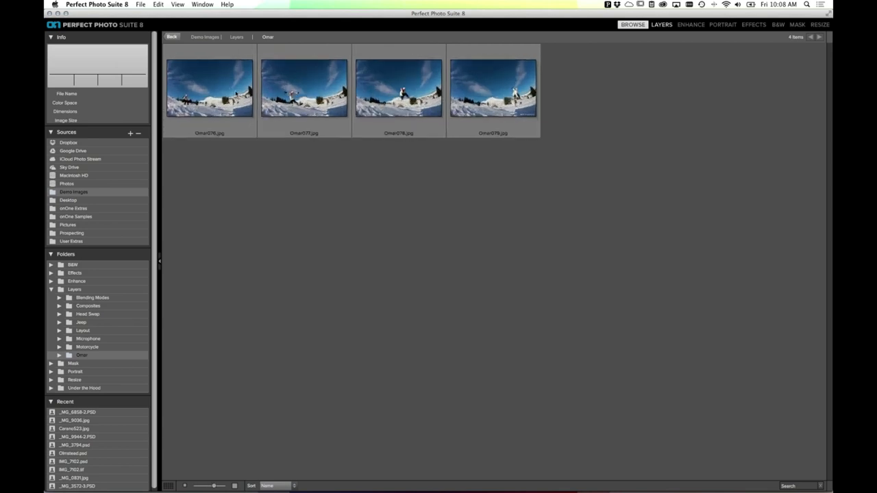
# Step: Preview the snowboarder sequence from Omar076.jpg to Omar079.jpg at full size and return to the thumbnails
pyautogui.doubleClick(215, 119)
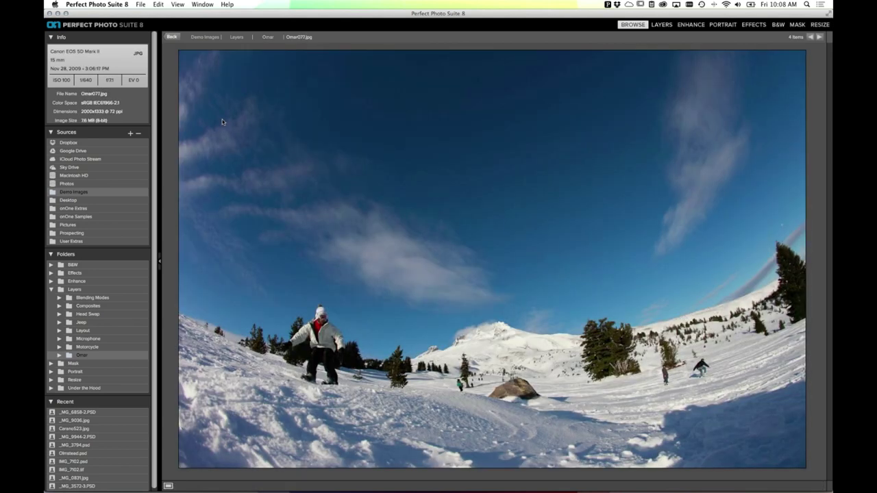
pyautogui.press('Right')
pyautogui.press('Right')
pyautogui.press('Right')
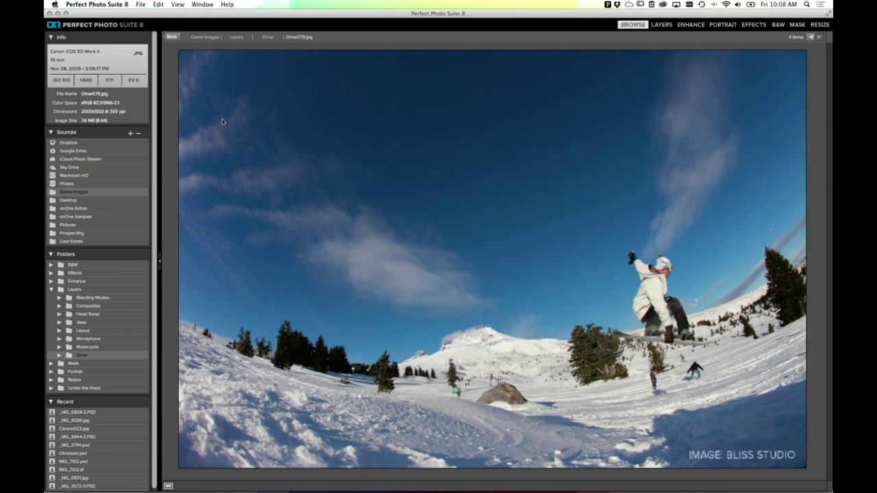
pyautogui.press('Left')
pyautogui.press('Left')
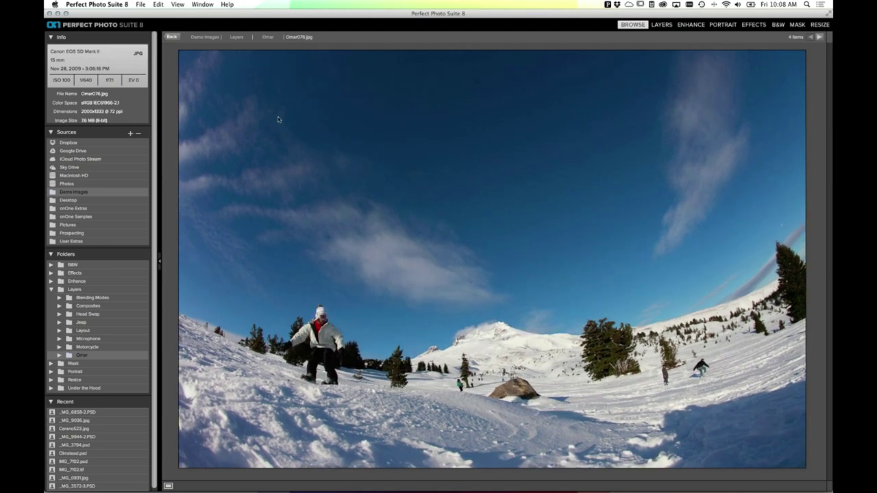
pyautogui.doubleClick(388, 330)
pyautogui.click(312, 219)
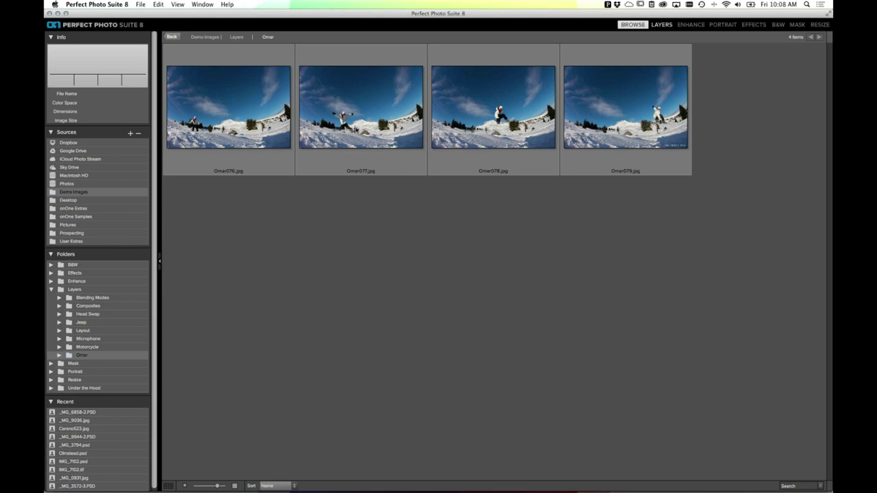
# Step: Open all four snowboarder photos together as layers, using the Photoshop (Supports Layers) file format
pyautogui.click(229, 108)
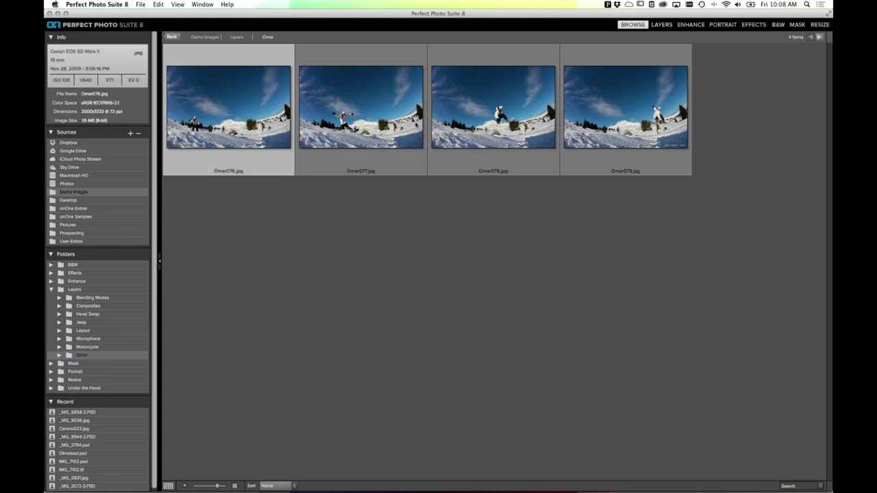
pyautogui.press('super+a')
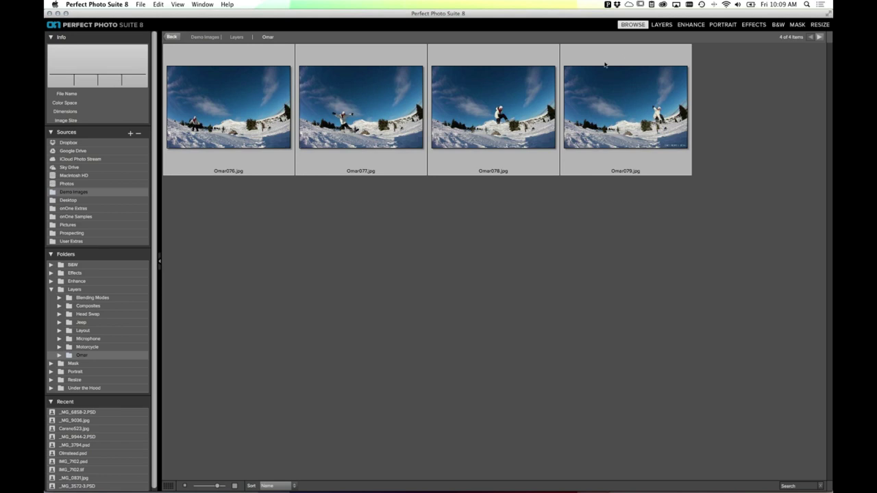
pyautogui.click(661, 25)
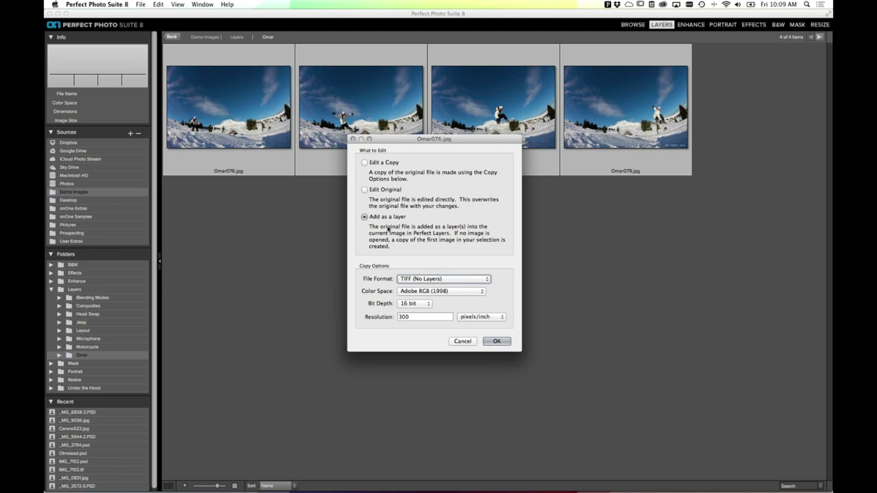
pyautogui.click(416, 280)
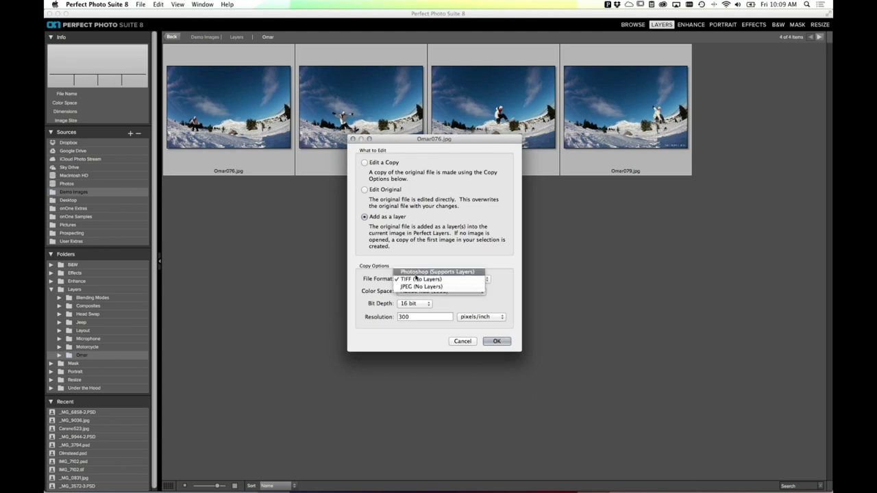
pyautogui.click(416, 272)
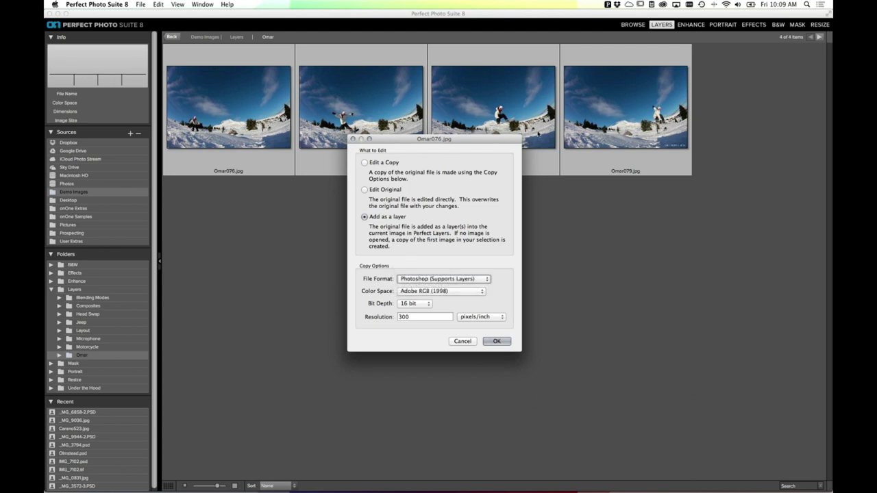
pyautogui.click(505, 341)
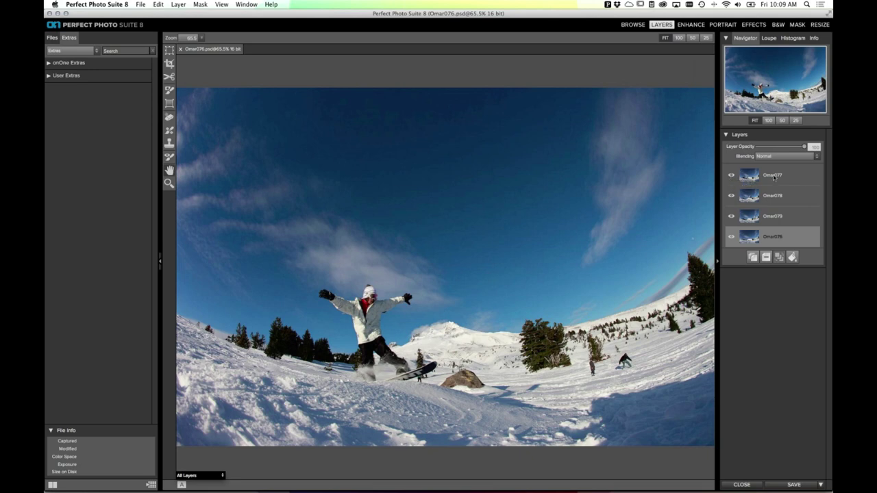
# Step: Hide the Omar077, Omar078 and Omar079 layers one by one to reveal each frame down to Omar076
pyautogui.click(730, 177)
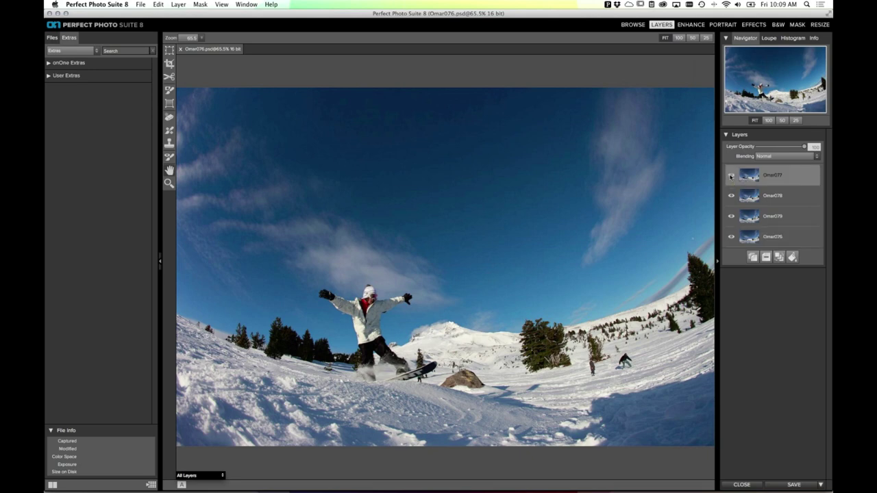
pyautogui.click(730, 176)
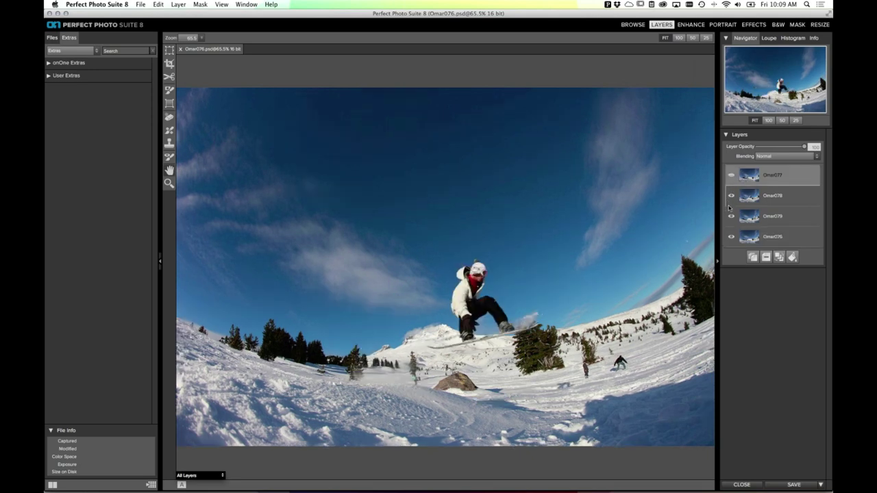
pyautogui.click(779, 205)
pyautogui.click(762, 217)
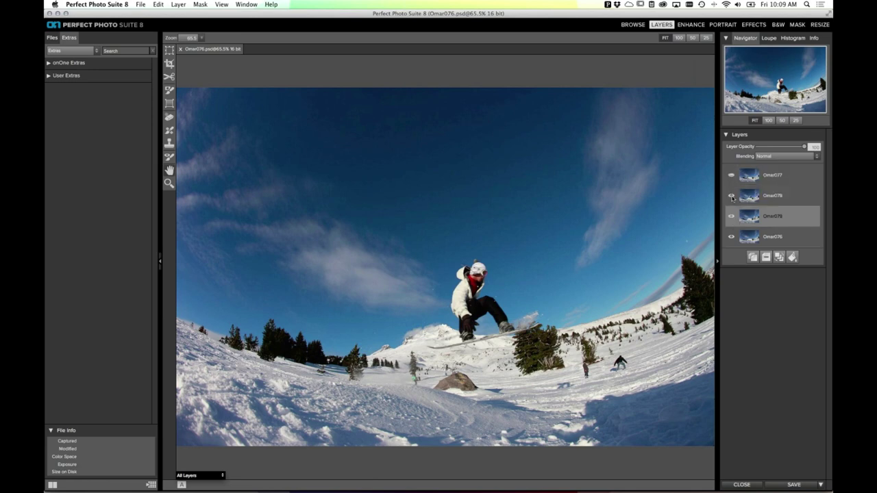
pyautogui.click(732, 198)
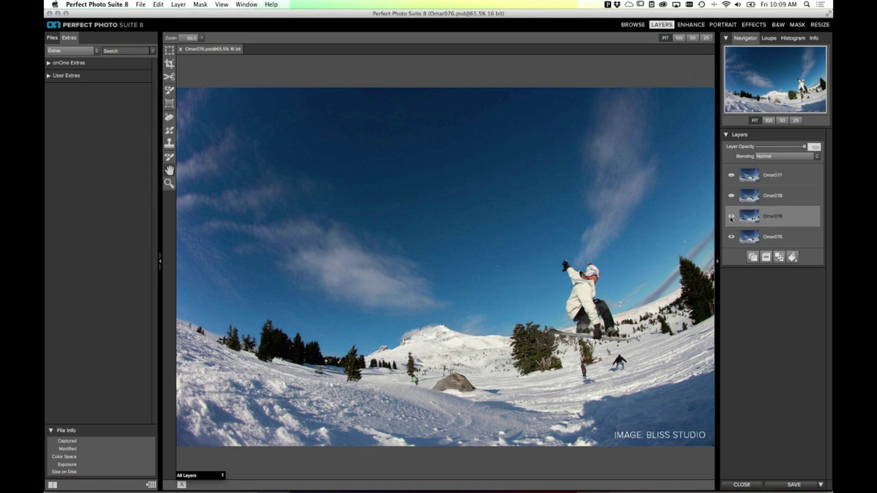
pyautogui.click(731, 217)
pyautogui.click(777, 241)
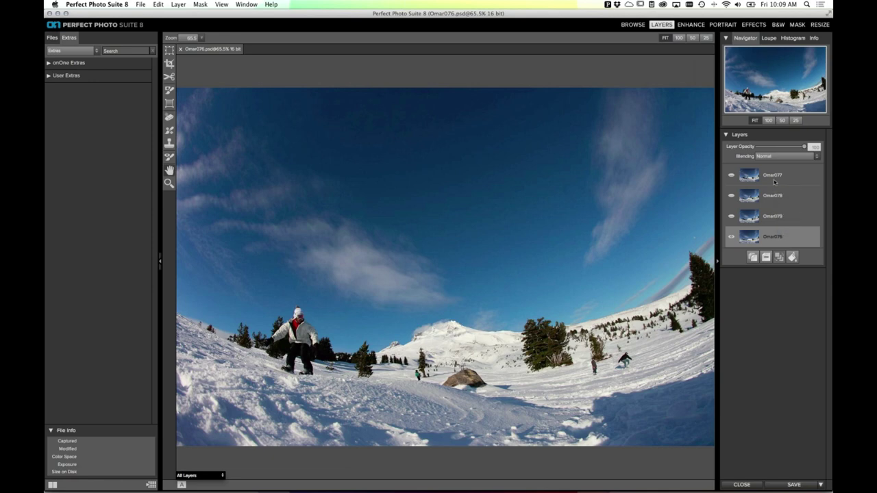
# Step: Reorder the layers as Omar079, Omar078 and Omar077 above Omar076, and make all of them visible
pyautogui.moveTo(775, 175); pyautogui.dragTo(781, 224)
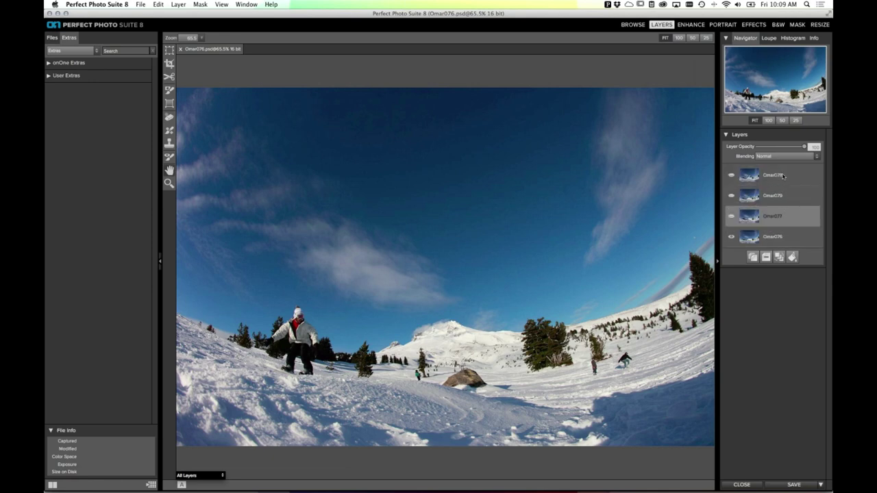
pyautogui.moveTo(783, 190); pyautogui.dragTo(776, 206)
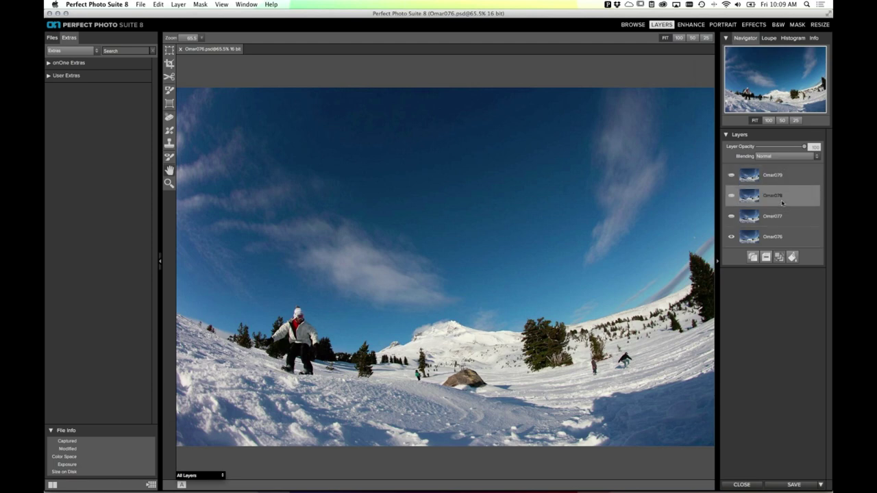
pyautogui.click(731, 217)
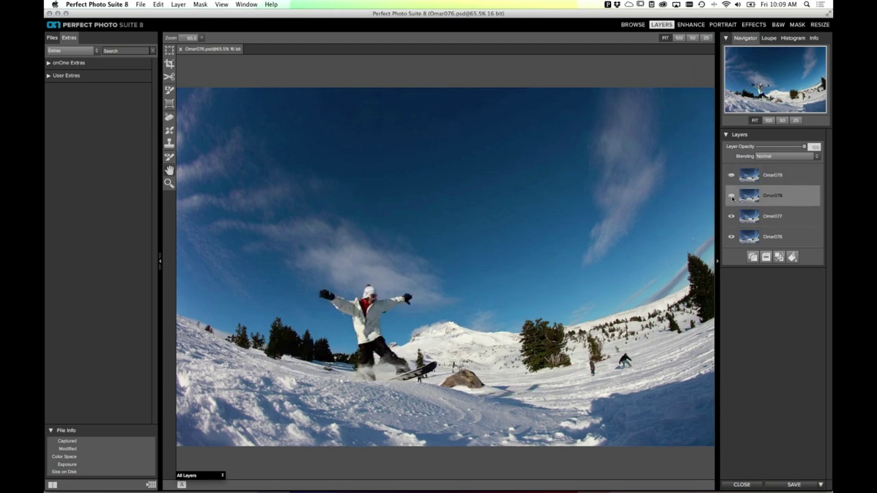
pyautogui.click(732, 197)
pyautogui.click(731, 176)
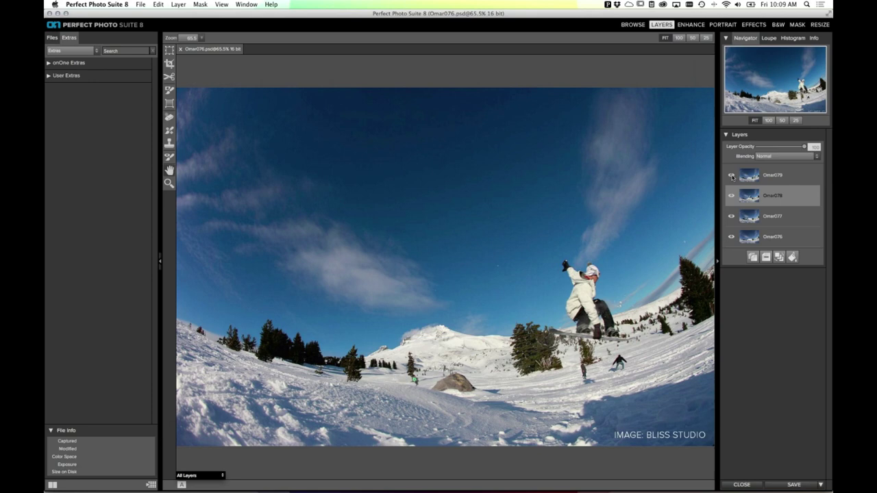
# Step: Hide the Omar079 and Omar078 layers, select Omar077, and toggle its visibility to compare it with the base frame
pyautogui.click(731, 177)
pyautogui.click(732, 197)
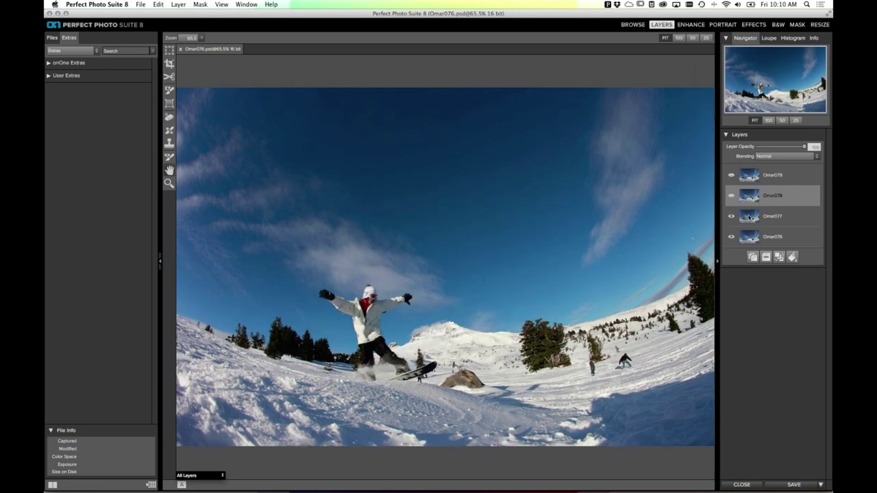
pyautogui.click(770, 222)
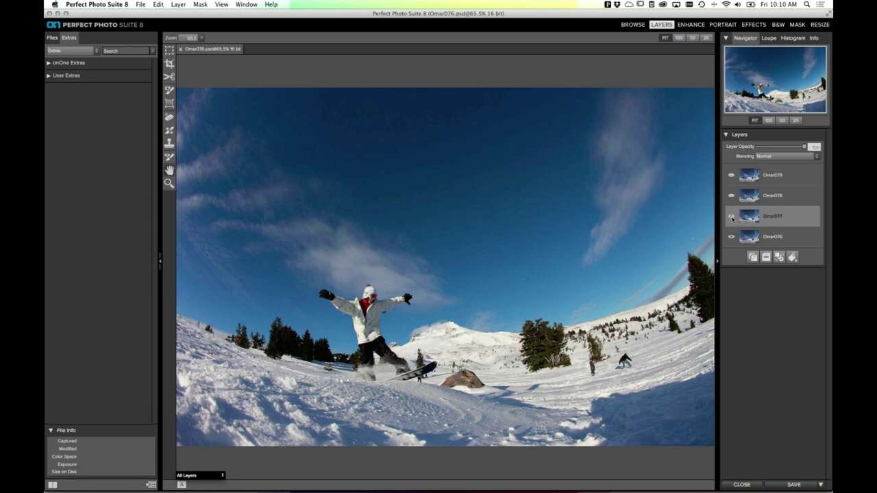
pyautogui.click(731, 216)
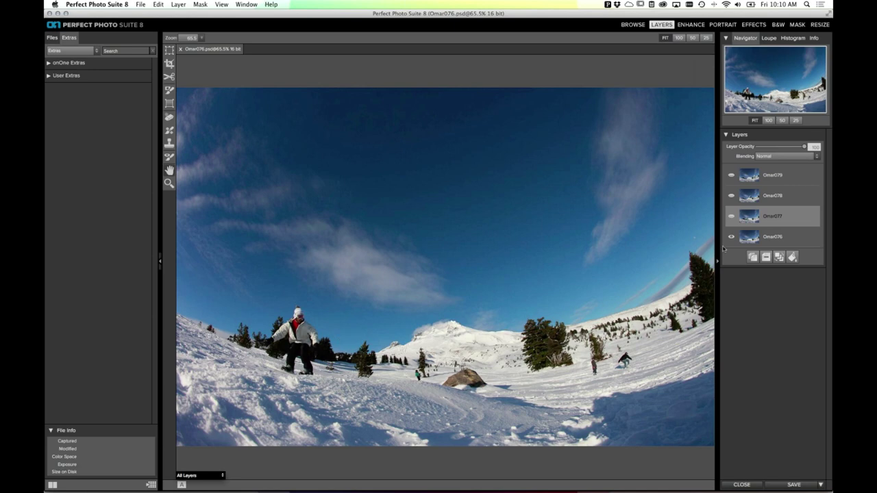
pyautogui.click(731, 216)
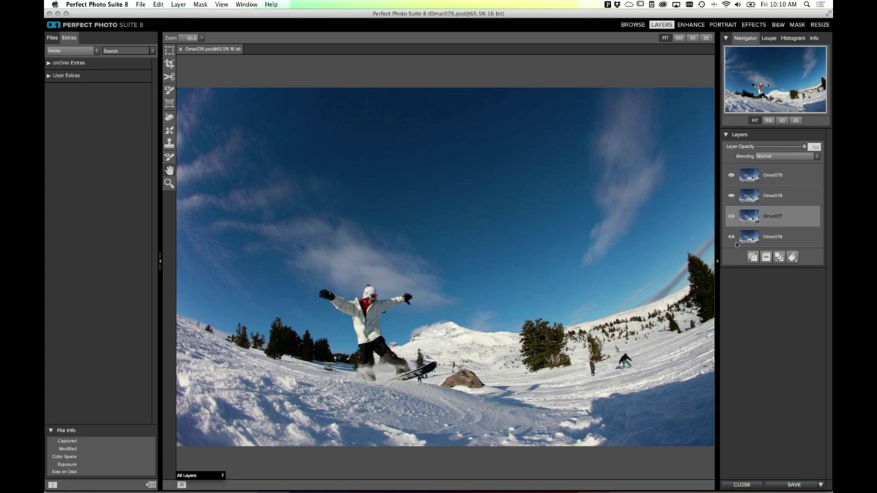
# Step: Paint out the snowboarder on the Omar077 layer with the Masking Brush at size 100
pyautogui.click(169, 90)
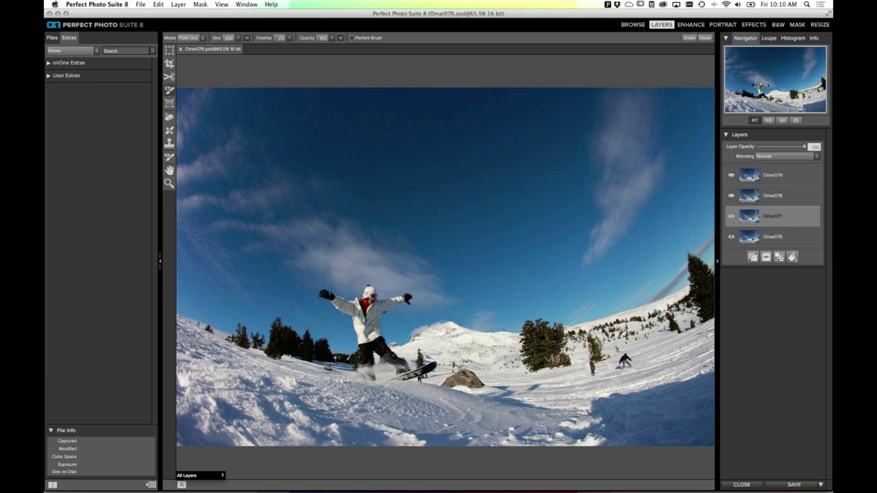
pyautogui.press('[')
pyautogui.press('[')
pyautogui.press('[')
pyautogui.moveTo(326, 294)
pyautogui.mouseDown()
pyautogui.moveTo(358, 324)
pyautogui.moveTo(360, 367)
pyautogui.moveTo(387, 371)
pyautogui.moveTo(430, 366)
pyautogui.moveTo(382, 347)
pyautogui.moveTo(376, 305)
pyautogui.moveTo(363, 301)
pyautogui.moveTo(406, 300)
pyautogui.mouseUp()
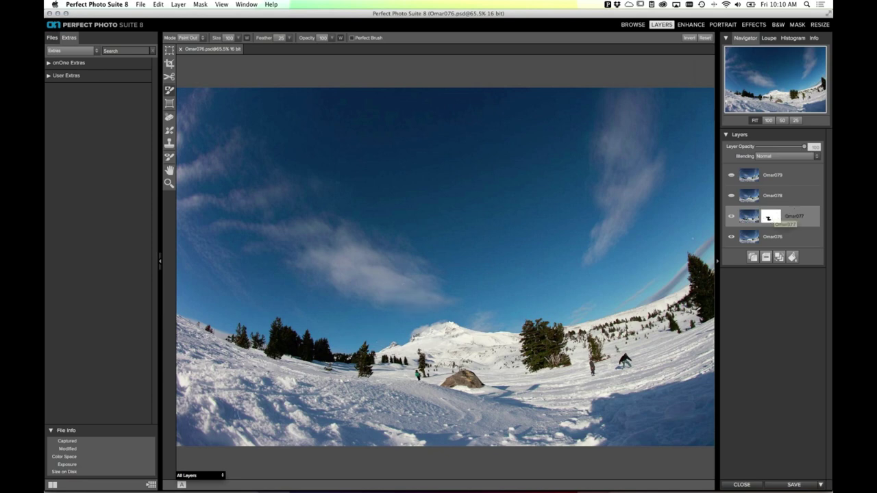
# Step: Display the Omar077 mask in Mask-Grayscale view, touch up the painted silhouette, and invert the mask
pyautogui.click(197, 475)
pyautogui.click(195, 468)
pyautogui.moveTo(376, 358); pyautogui.dragTo(376, 362)
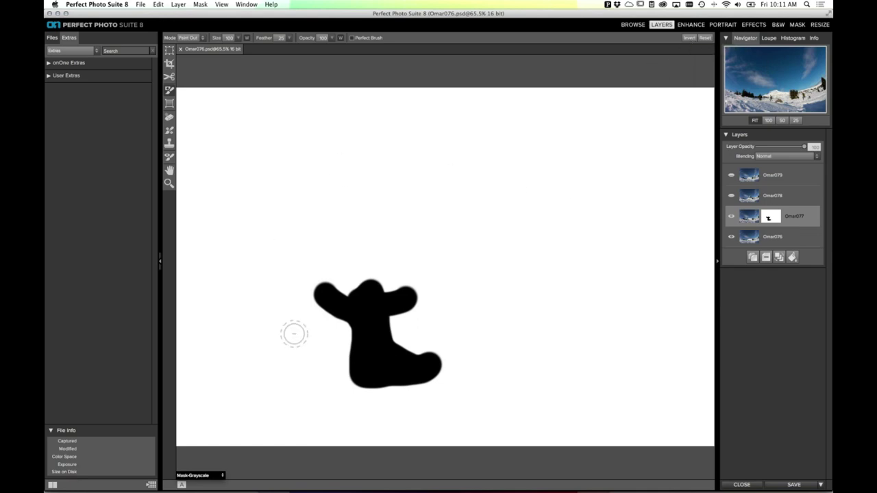
pyautogui.click(689, 39)
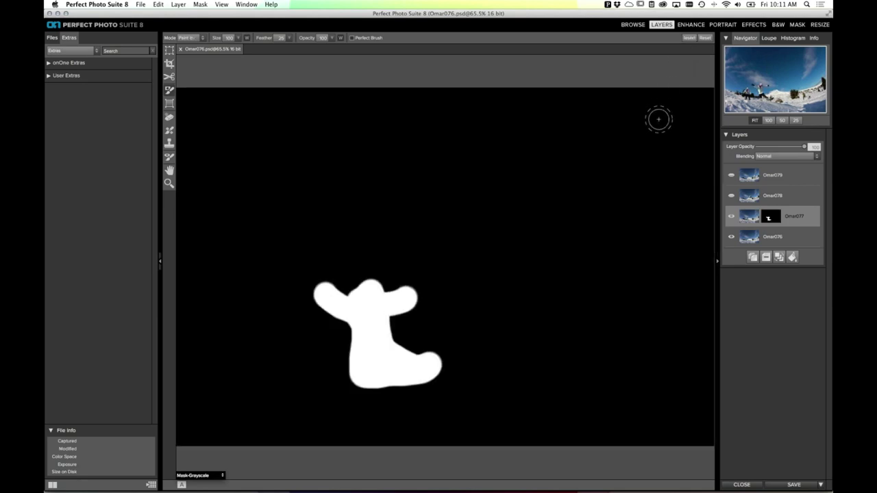
# Step: Switch the mask view back to All Layers, select the Omar078 layer, and make it visible
pyautogui.click(186, 475)
pyautogui.click(186, 446)
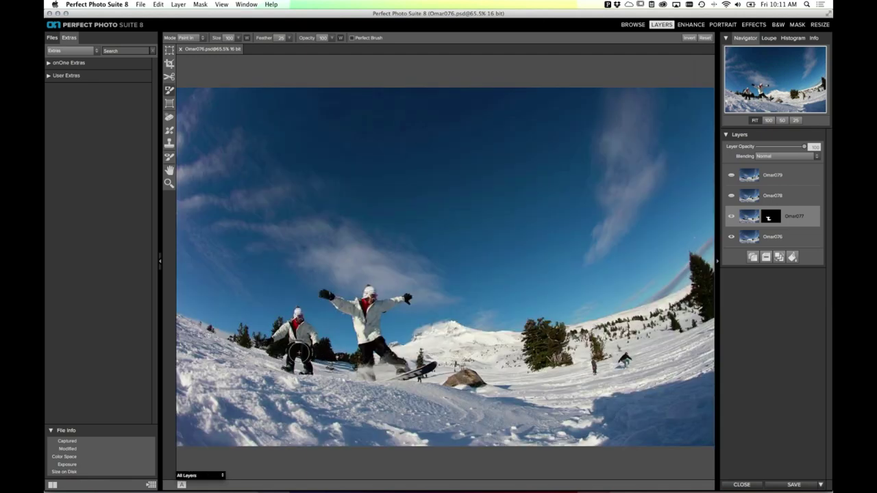
pyautogui.click(781, 196)
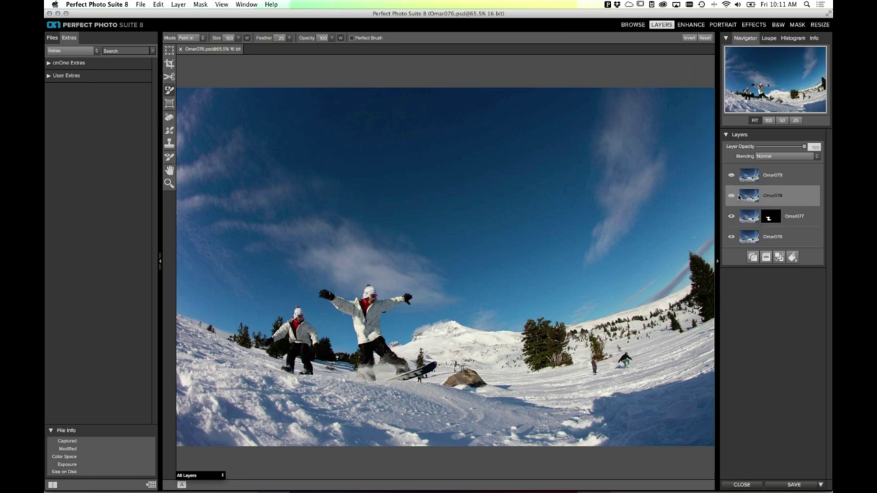
pyautogui.click(731, 197)
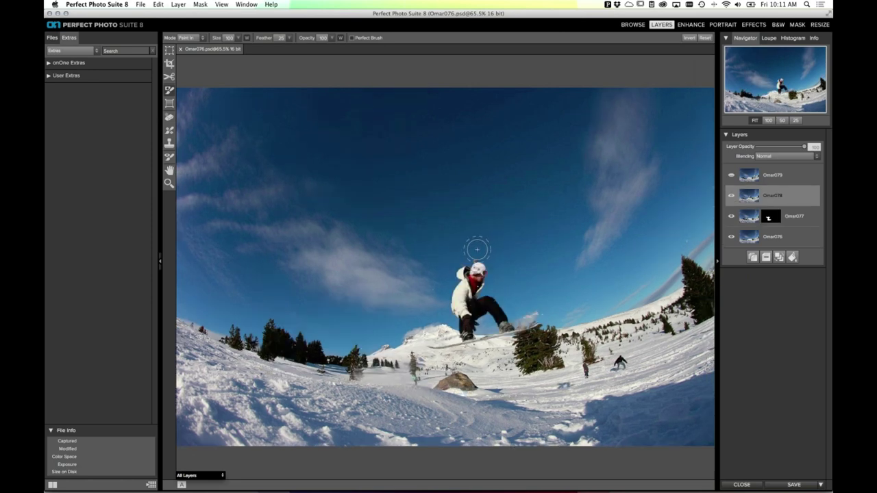
# Step: Paint out the snowboarder on the Omar078 layer with the Masking Brush in Paint Out mode, and invert the mask
pyautogui.click(182, 38)
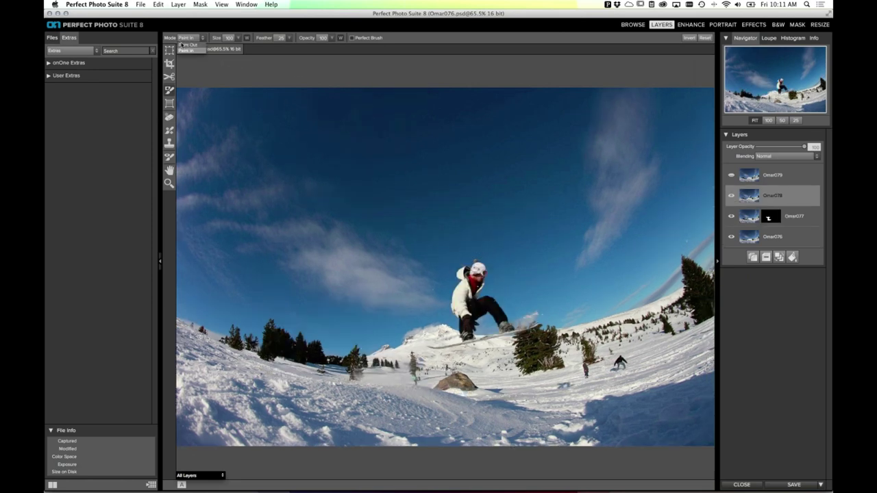
pyautogui.click(183, 45)
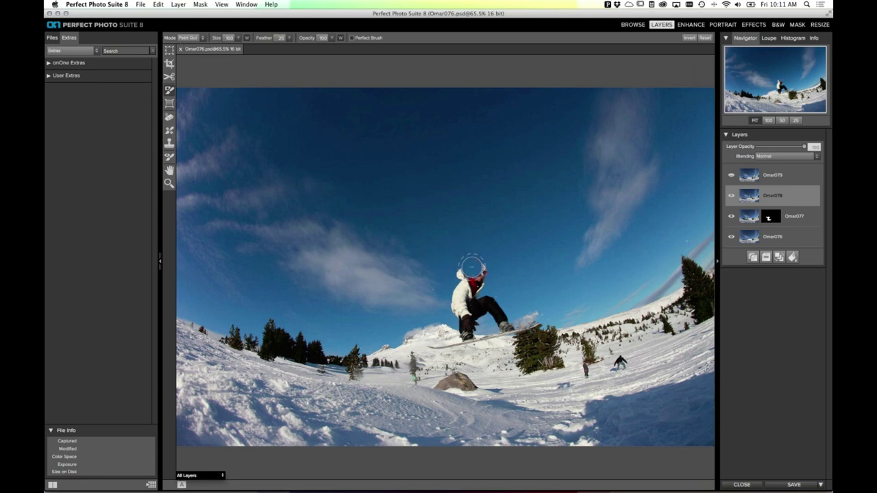
pyautogui.moveTo(472, 266)
pyautogui.mouseDown()
pyautogui.moveTo(463, 332)
pyautogui.moveTo(440, 343)
pyautogui.moveTo(531, 325)
pyautogui.moveTo(483, 309)
pyautogui.moveTo(485, 259)
pyautogui.mouseUp()
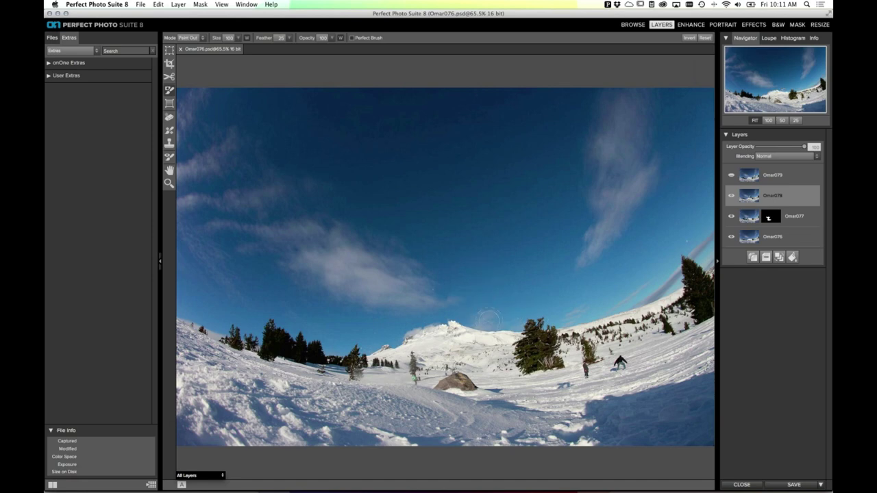
pyautogui.moveTo(487, 318); pyautogui.dragTo(491, 302)
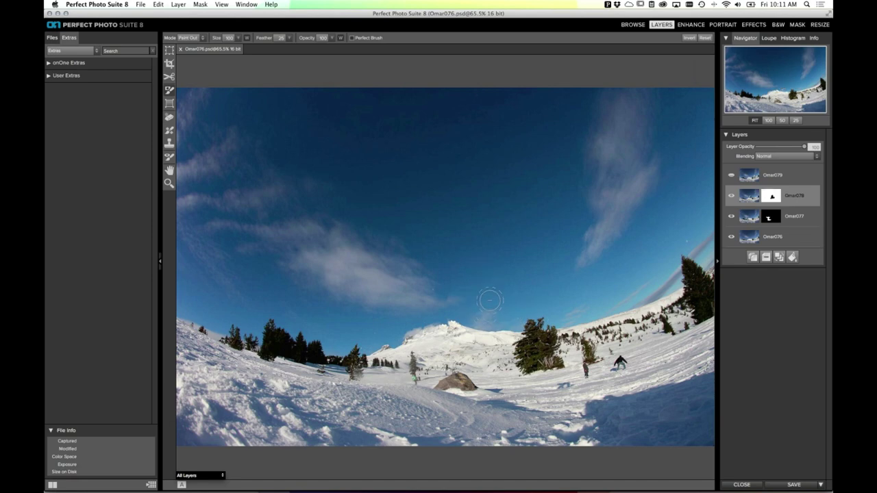
pyautogui.click(690, 38)
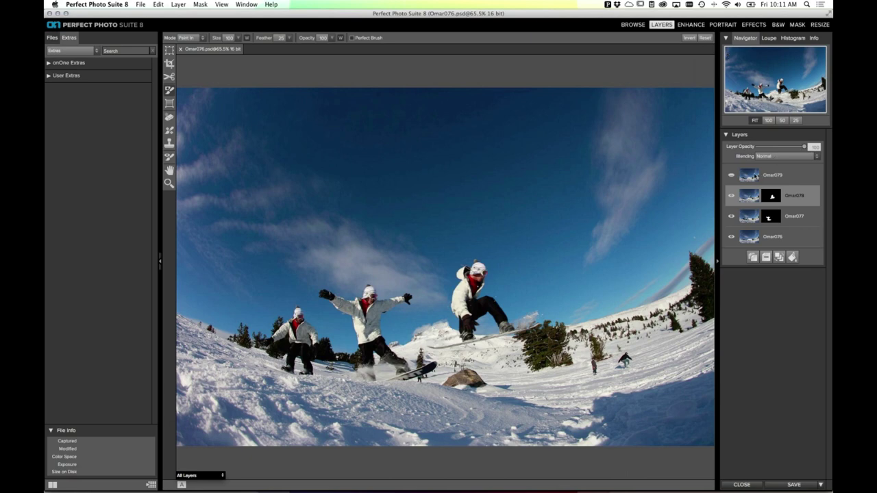
# Step: Show the Omar079 layer, paint out its snowboarder in Paint Out mode, and invert the layer's mask
pyautogui.click(756, 176)
pyautogui.click(731, 175)
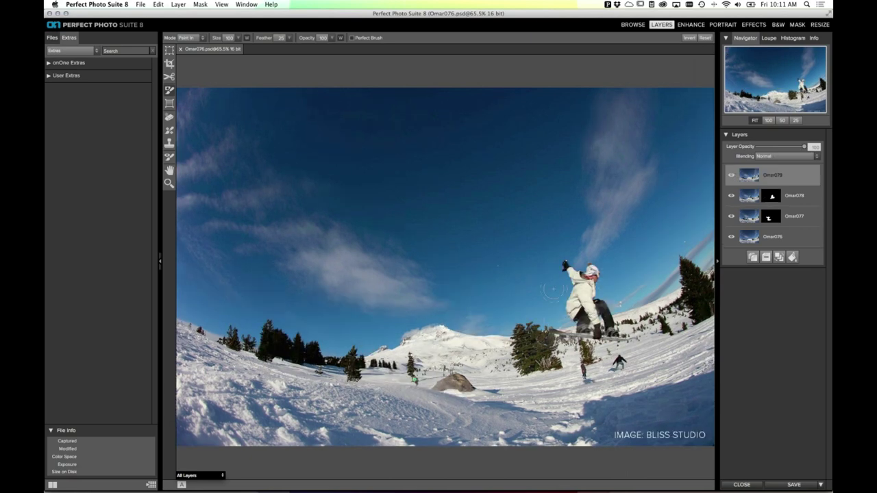
pyautogui.click(587, 269)
pyautogui.press('x')
pyautogui.moveTo(567, 263)
pyautogui.mouseDown()
pyautogui.moveTo(591, 273)
pyautogui.moveTo(572, 322)
pyautogui.moveTo(558, 332)
pyautogui.moveTo(609, 335)
pyautogui.moveTo(609, 320)
pyautogui.moveTo(597, 310)
pyautogui.moveTo(606, 296)
pyautogui.mouseUp()
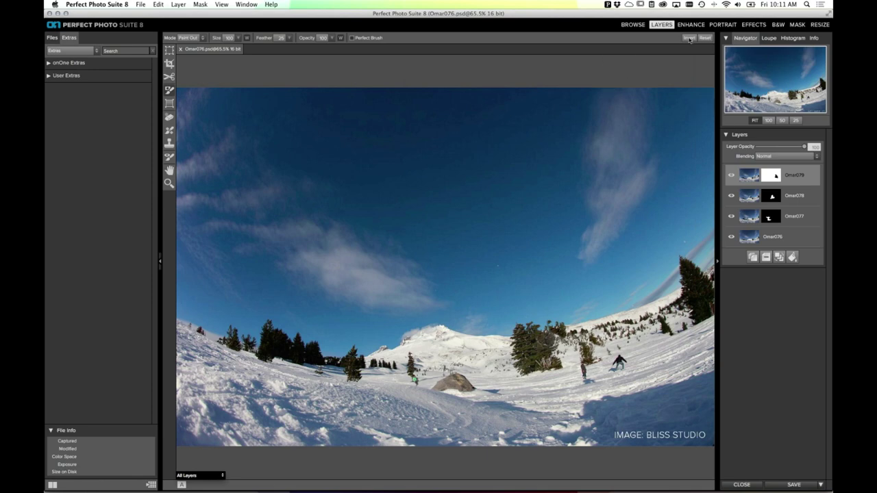
pyautogui.click(690, 39)
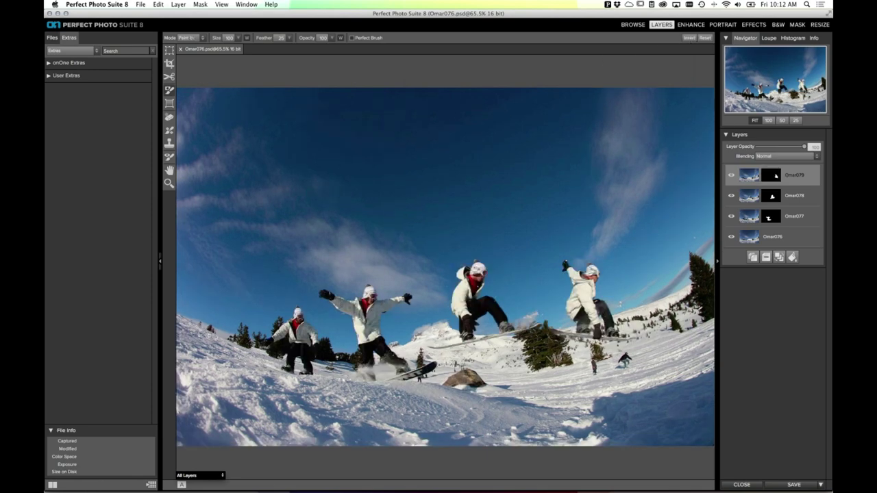
# Step: Remove the two distant background people on the right-hand snow slope of the Omar076 layer with the Perfect Eraser
pyautogui.click(749, 244)
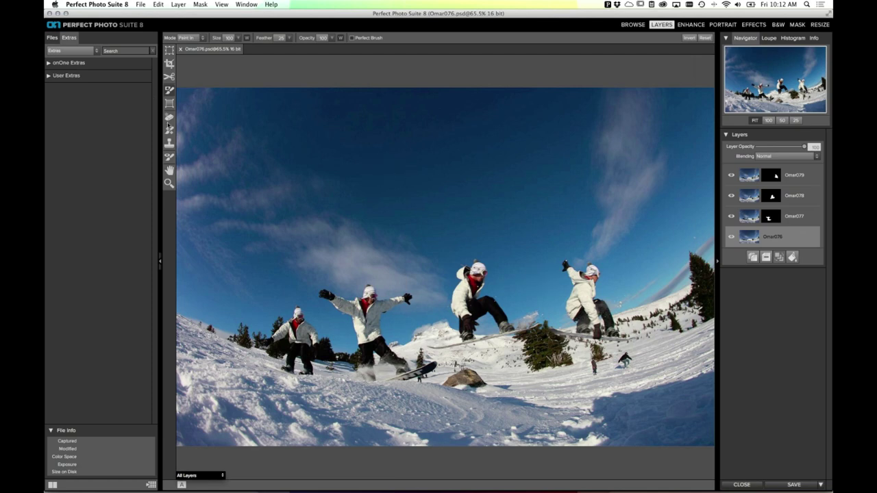
pyautogui.click(170, 117)
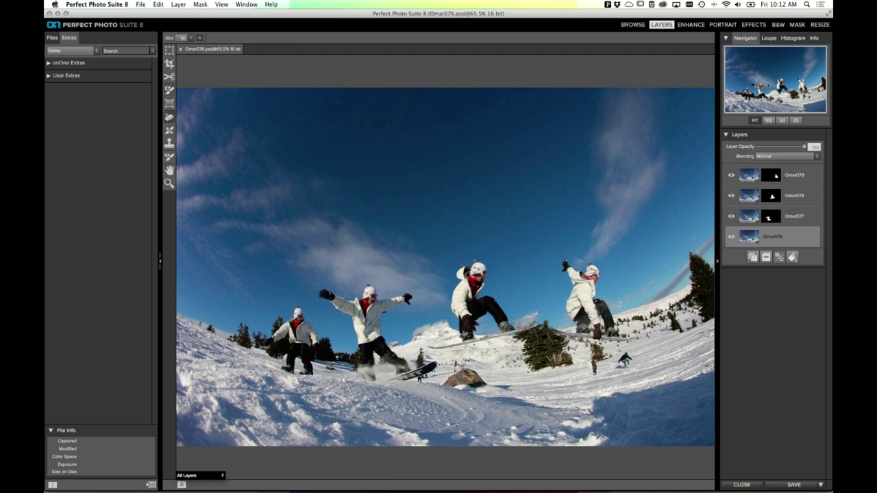
pyautogui.moveTo(624, 358)
pyautogui.mouseDown()
pyautogui.moveTo(618, 366)
pyautogui.moveTo(629, 358)
pyautogui.moveTo(621, 358)
pyautogui.mouseUp()
pyautogui.moveTo(594, 370); pyautogui.dragTo(593, 358)
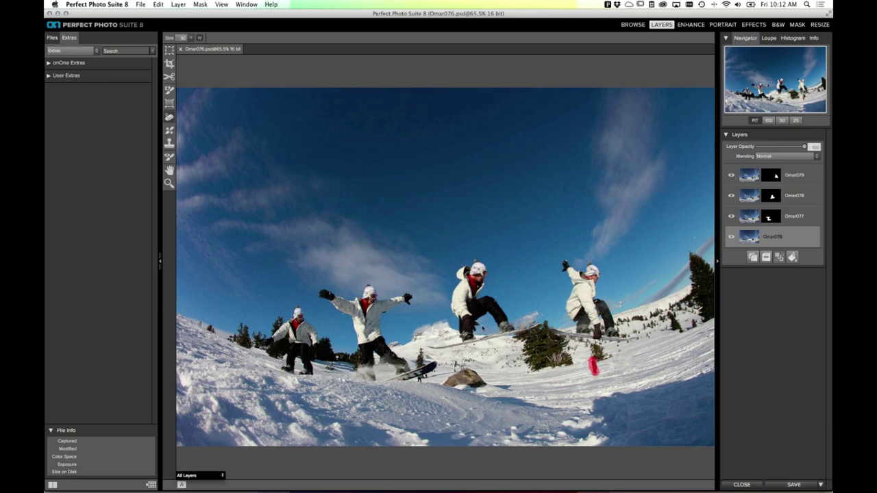